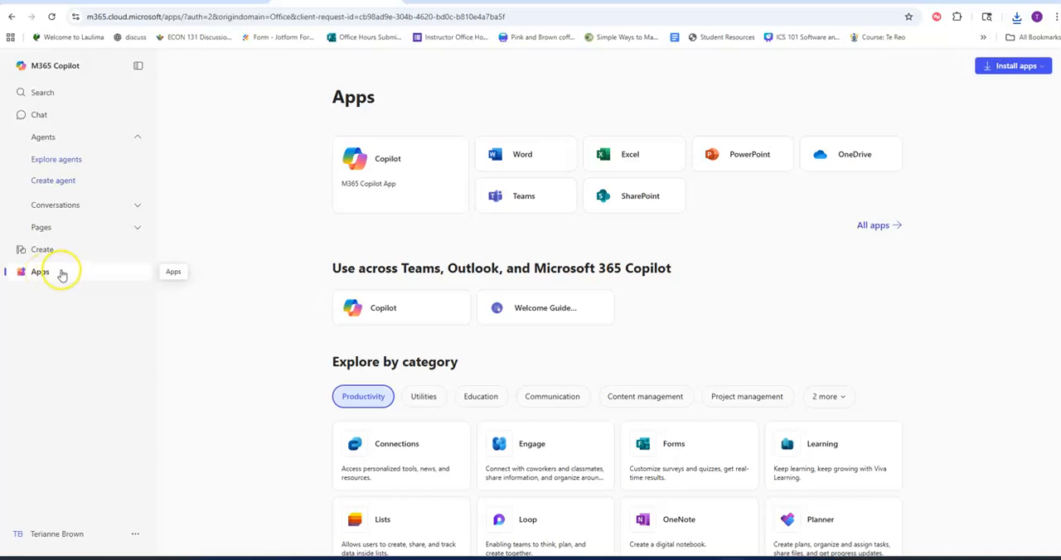
Launch Excel for the web and upload the Excel_1A_Office_for_the_web workbook from the Downloads folder.
left_click(645, 155)
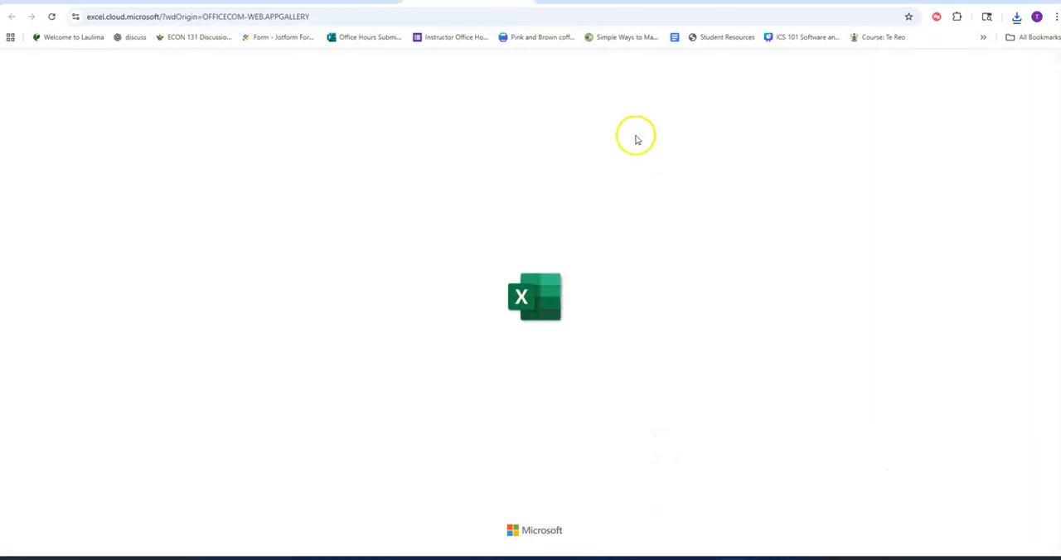
left_click(255, 160)
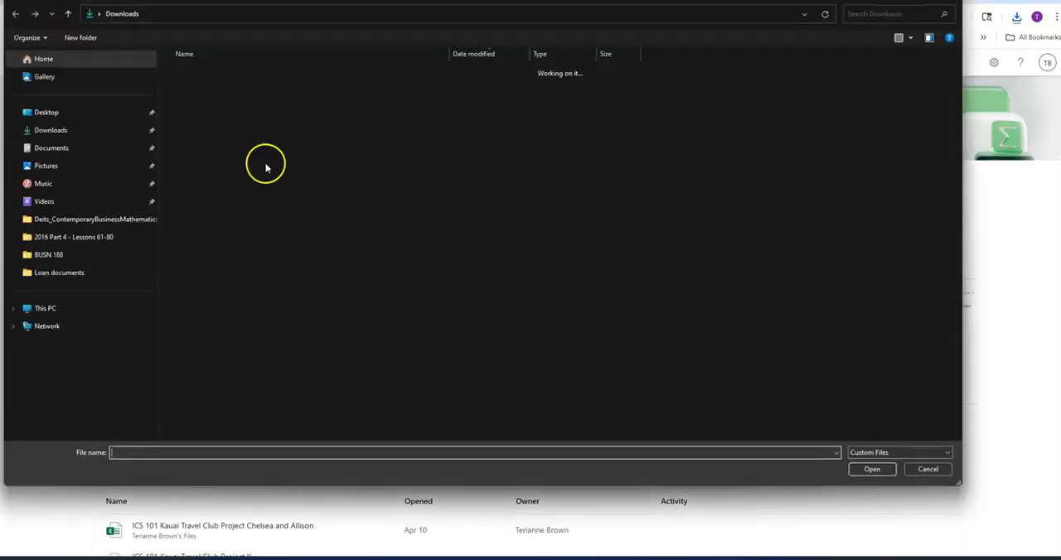
left_click(256, 88)
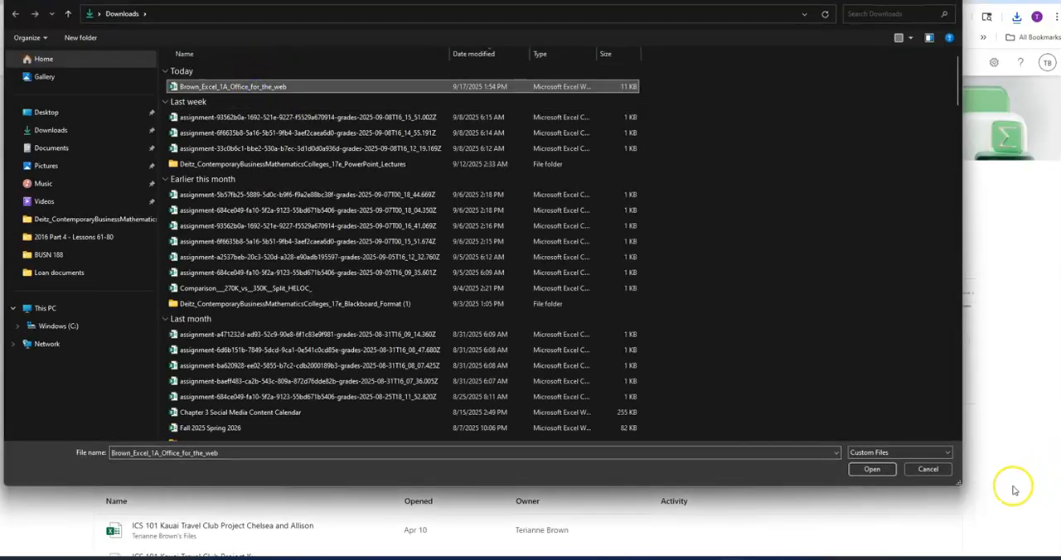
left_click(875, 469)
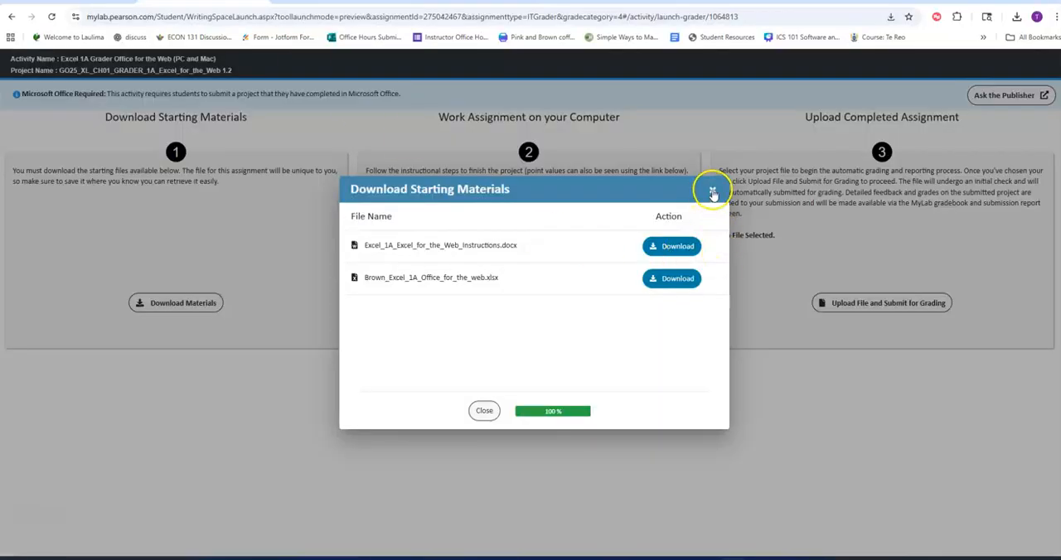
Switch to the MyLab assignment page and read the Excel 1A project's step-by-step instructions.
left_click(712, 189)
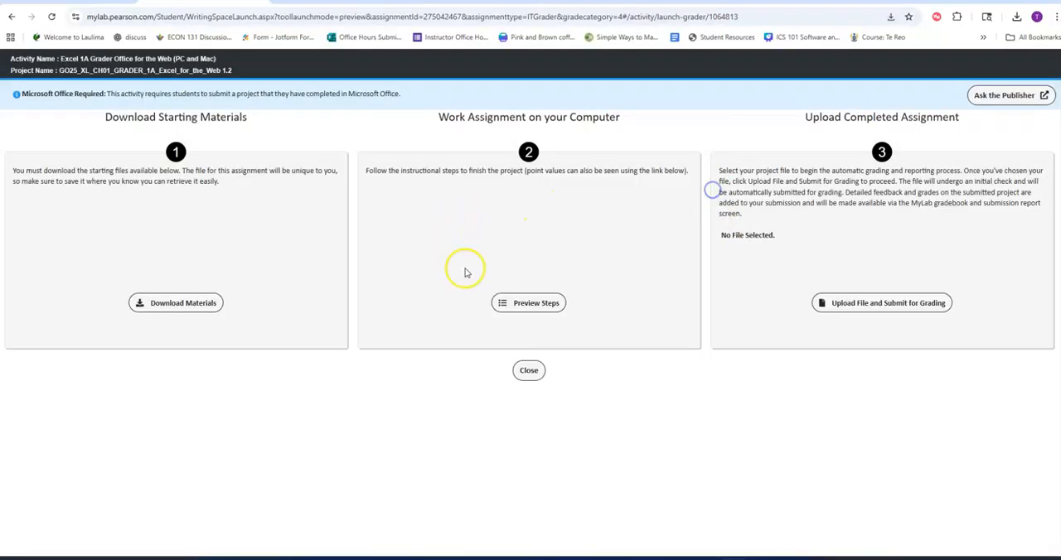
left_click(517, 303)
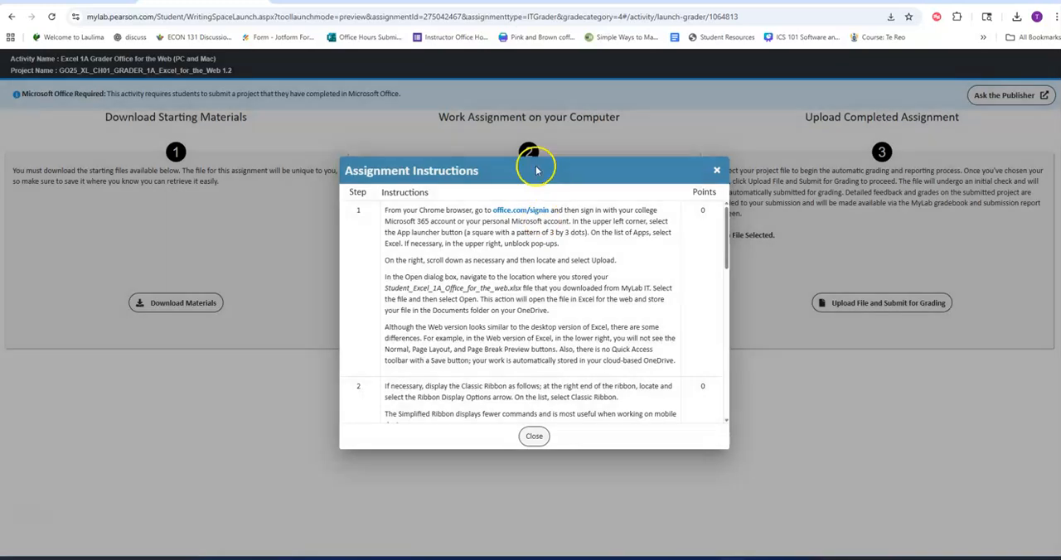
left_click_drag(727, 224, 731, 203)
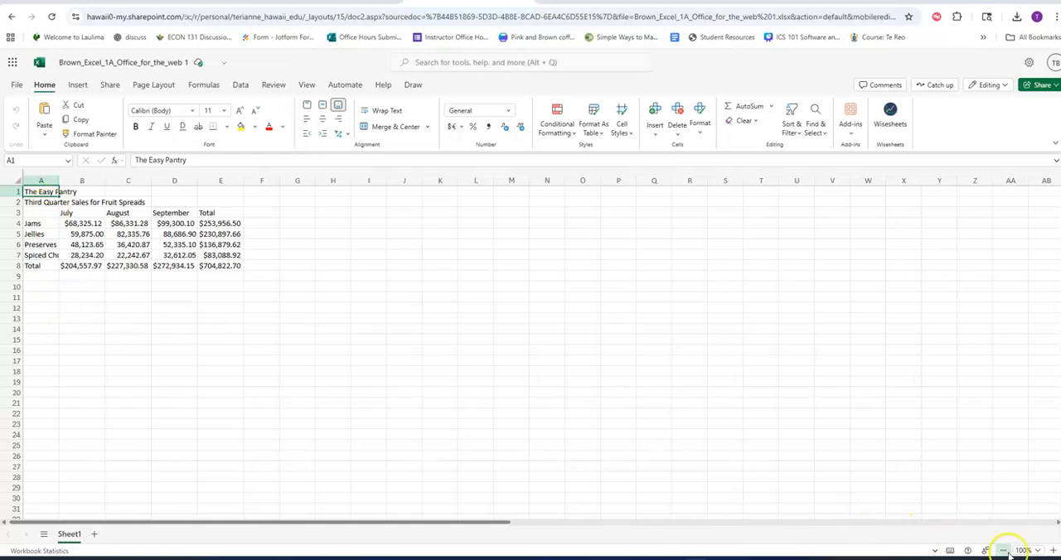
Zoom the Excel worksheet in to 190%.
left_click(1054, 551)
left_click(1054, 551)
left_click(1054, 552)
left_click(1053, 552)
left_click(1054, 552)
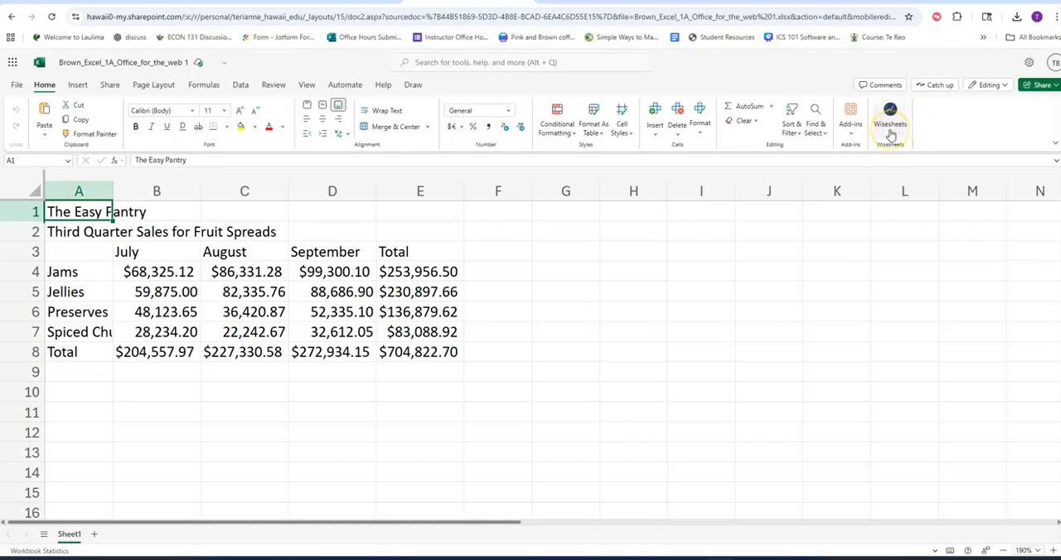
Look through the ribbon's commands for sharing, page layout, formulas, data, review, view, automation, help and drawing.
left_click(68, 86)
left_click(109, 86)
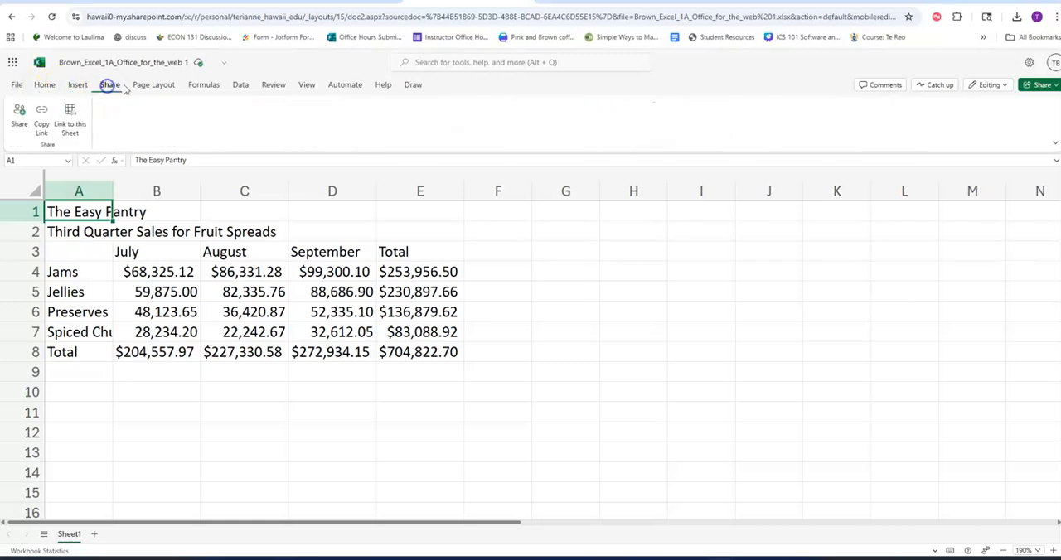
left_click(145, 86)
left_click(200, 86)
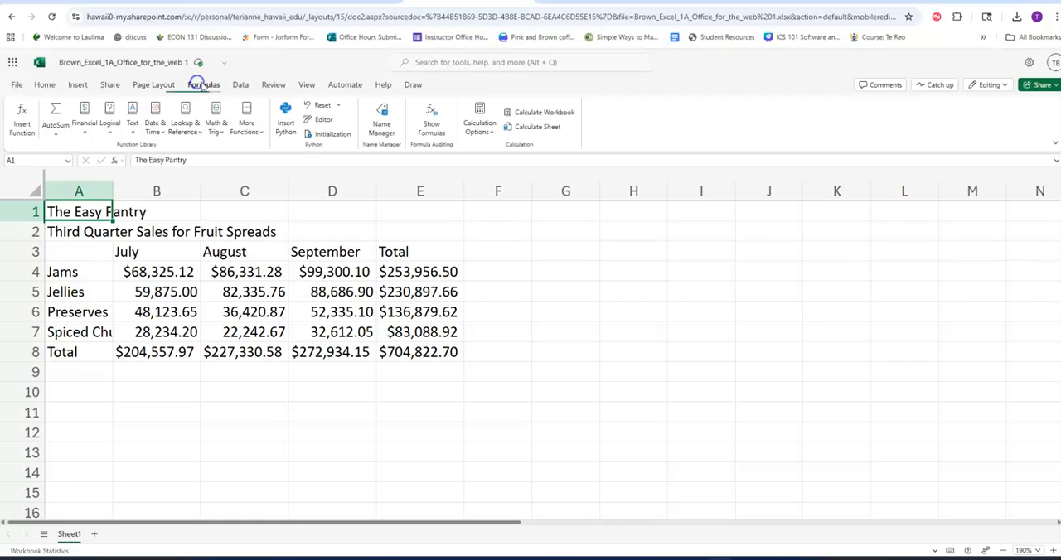
left_click(240, 85)
left_click(273, 85)
left_click(306, 86)
left_click(341, 86)
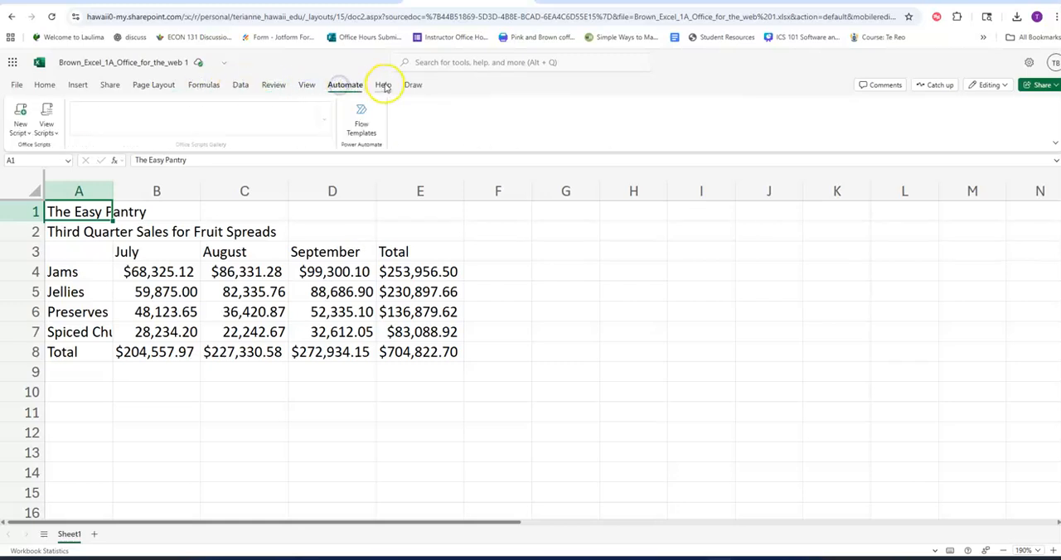
left_click(383, 85)
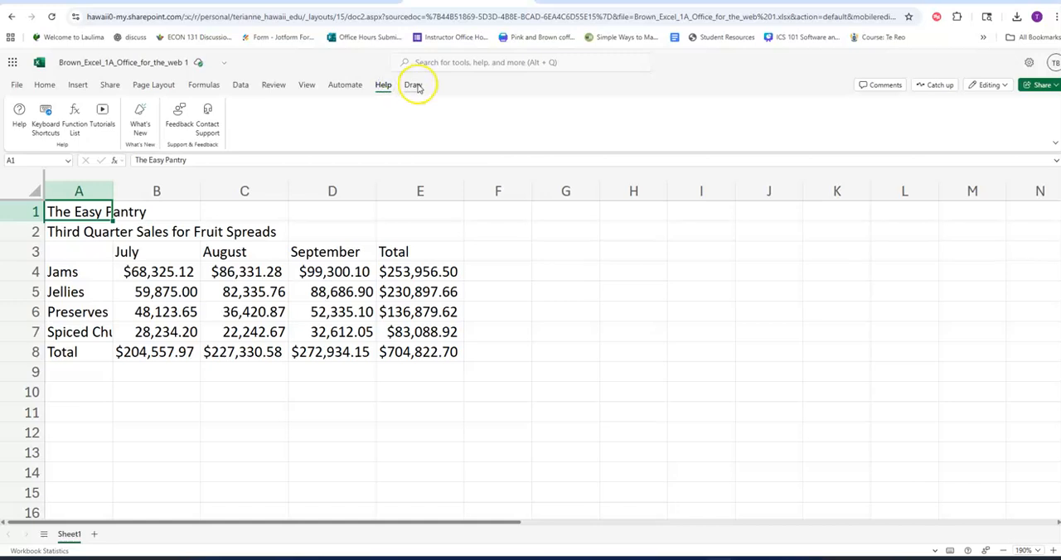
left_click(415, 86)
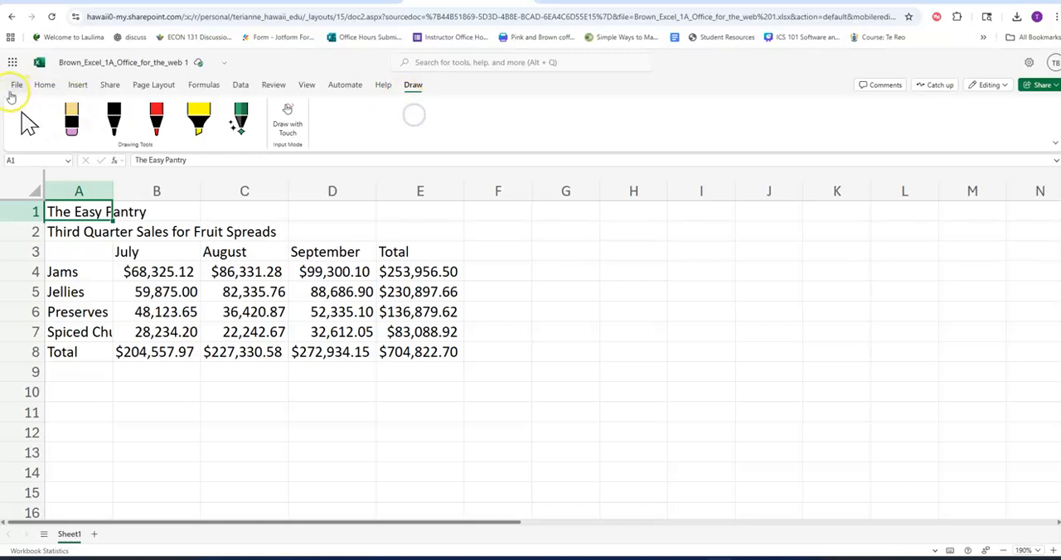
left_click(44, 86)
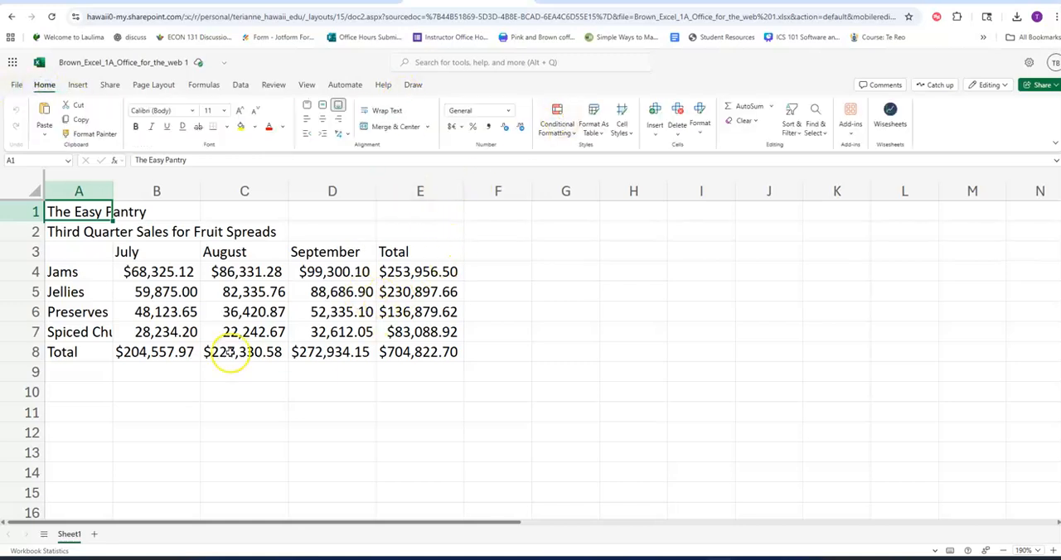
left_click(551, 277)
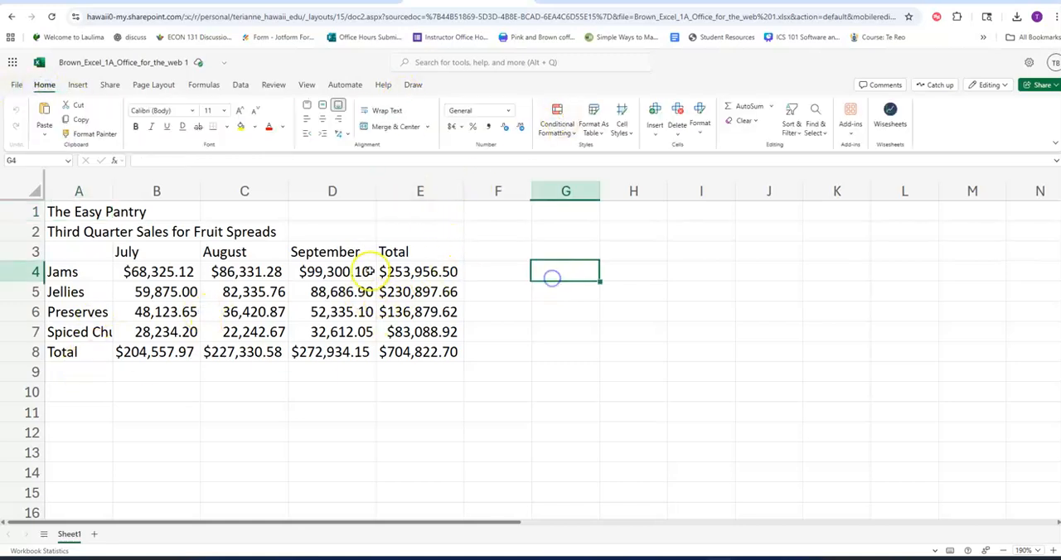
left_click(319, 225)
left_click(344, 388)
left_click(647, 334)
left_click(647, 276)
left_click(554, 224)
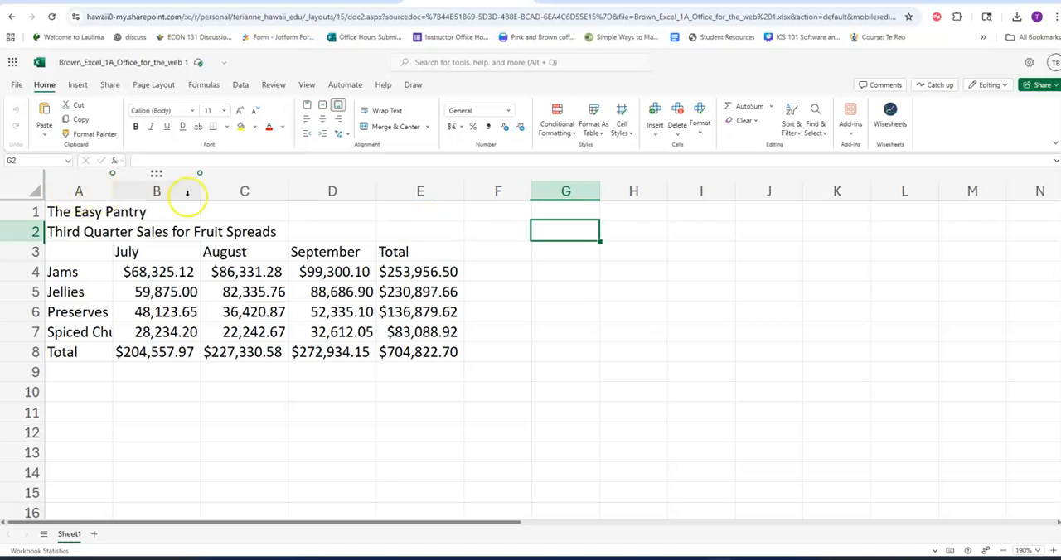
left_click_drag(292, 529, 222, 523)
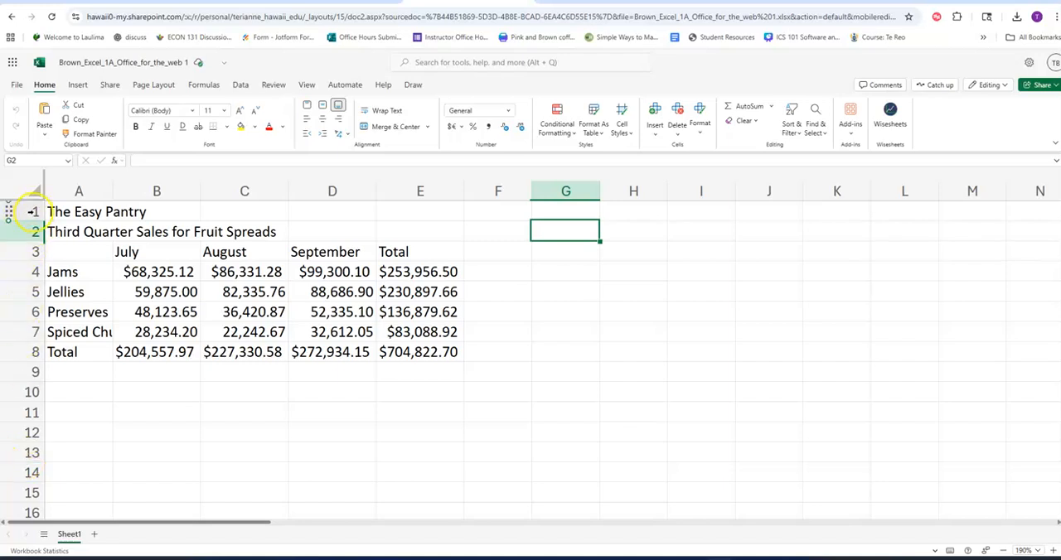
scroll(31, 213, "down", 20)
scroll(33, 233, "up", 20)
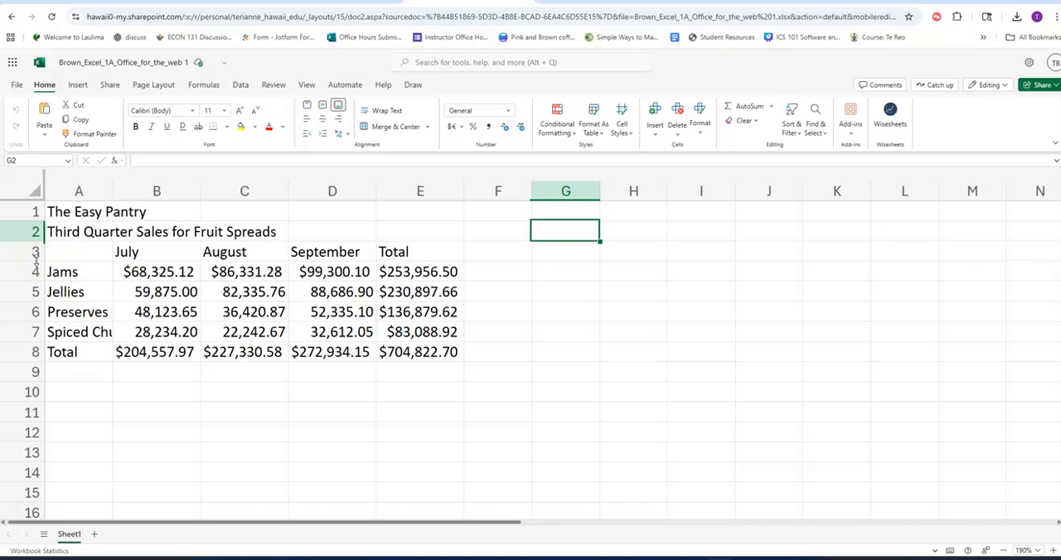
left_click(31, 231)
Change the ribbon layout to Single Line Ribbon and return it to Classic Ribbon.
left_click(1055, 145)
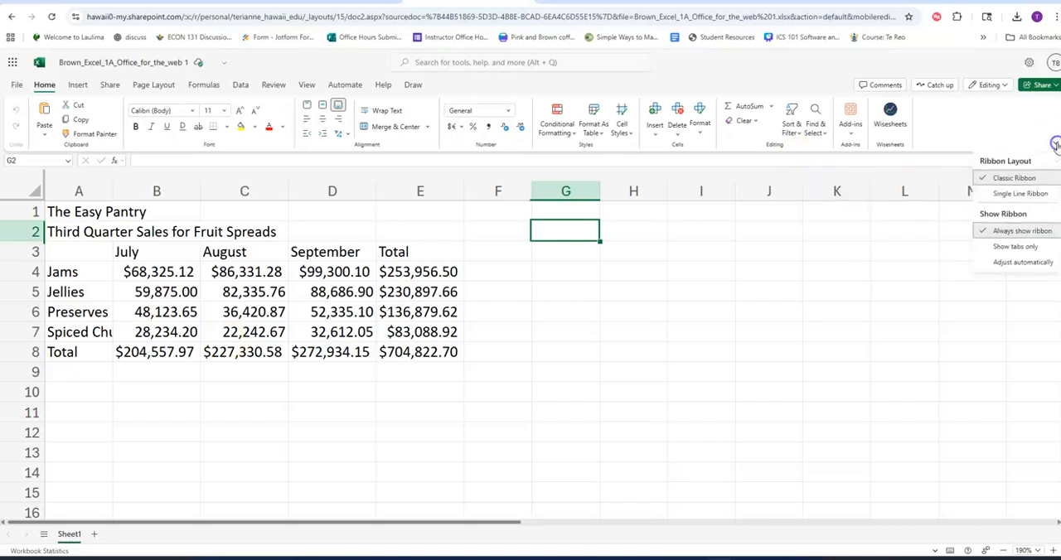
left_click(1038, 193)
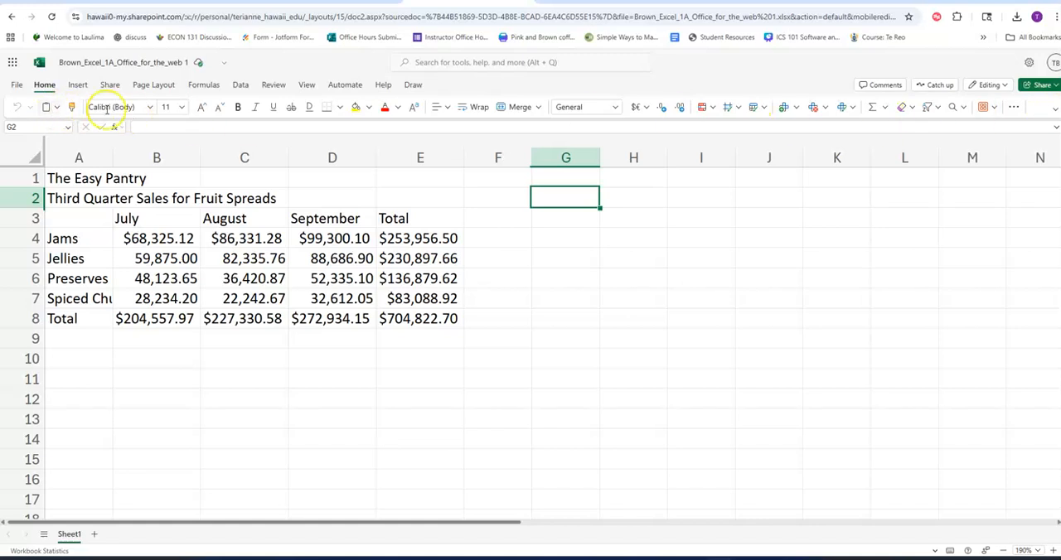
left_click(1056, 111)
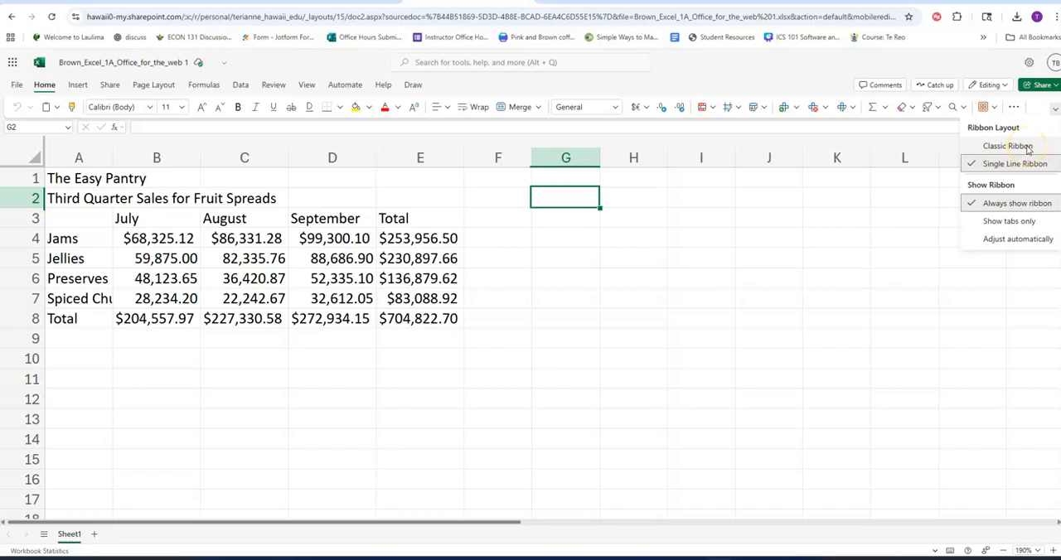
left_click(1008, 146)
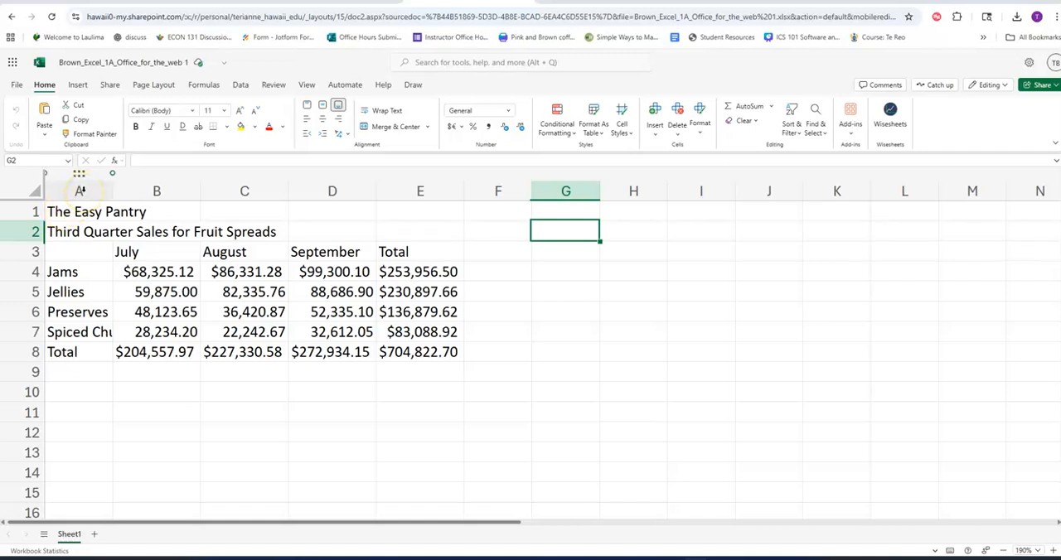
Merge and center the worksheet title across A1:E1 and apply the Title cell style to it.
left_click_drag(73, 210, 408, 212)
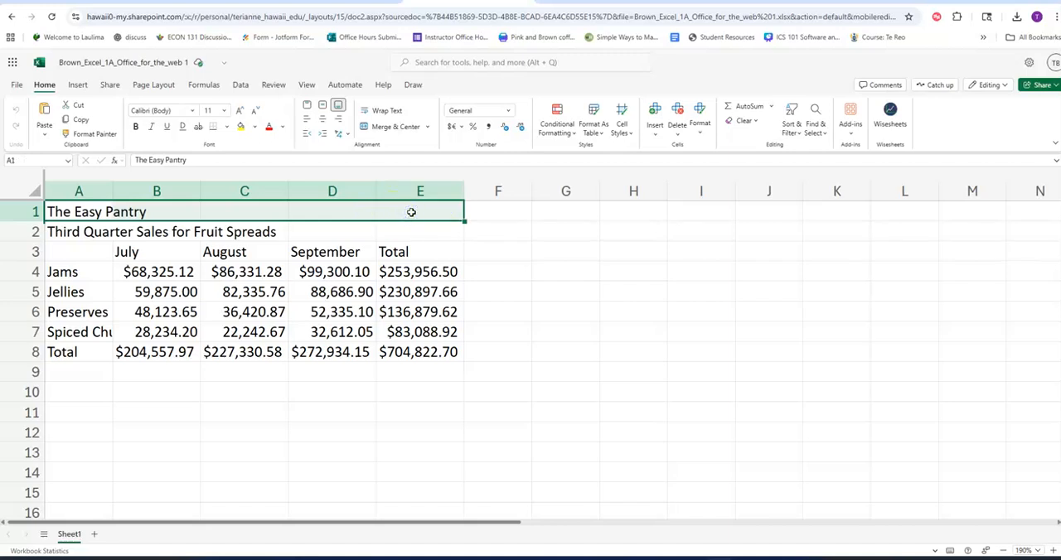
left_click(381, 133)
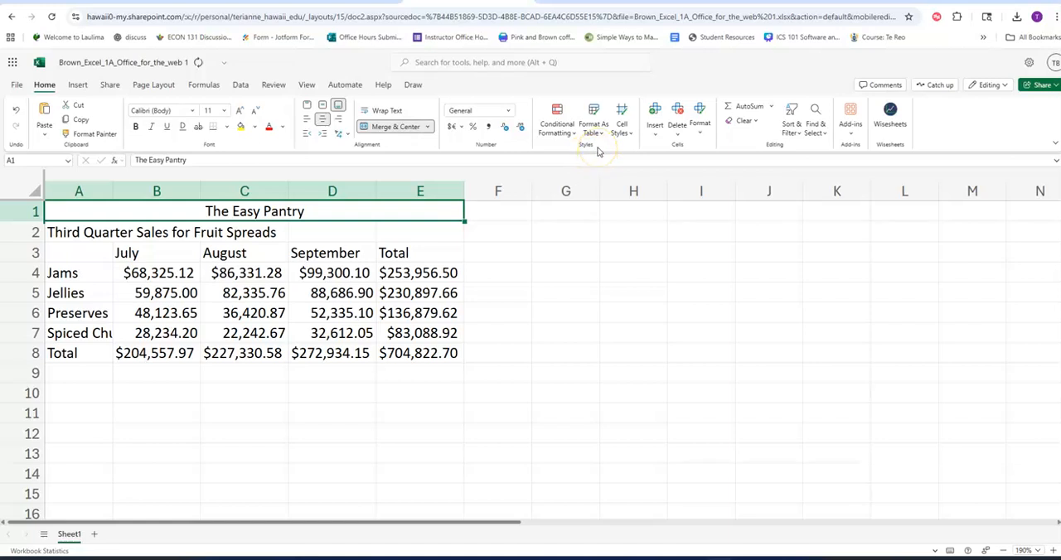
left_click(622, 131)
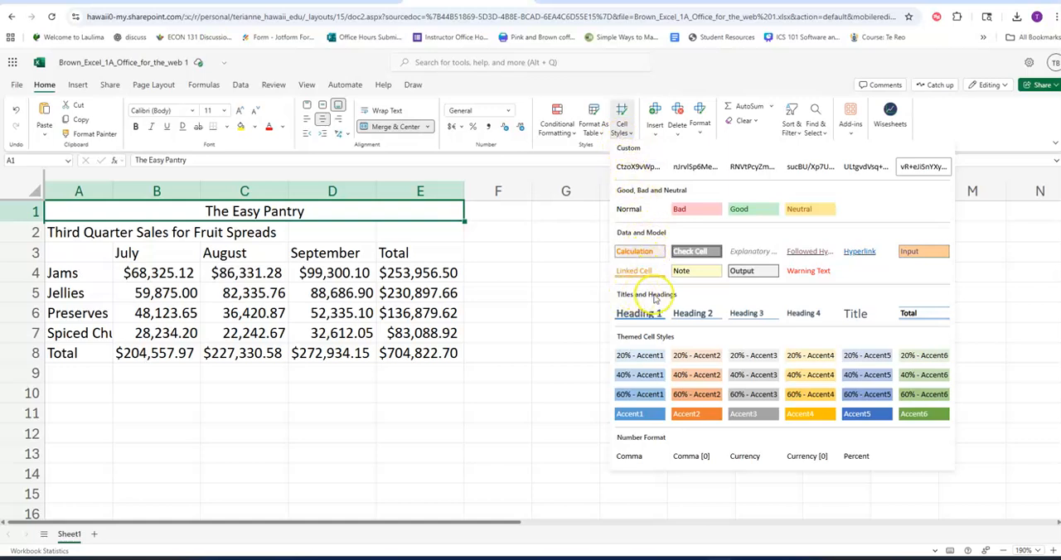
left_click(862, 317)
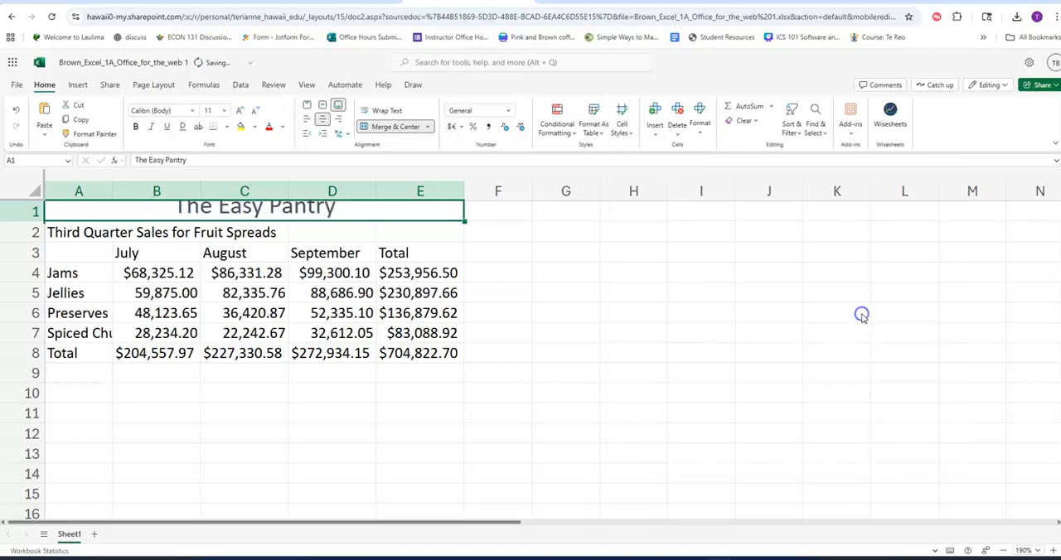
AutoFit the row height of the merged title in row 1.
left_click(253, 248)
left_click(196, 216)
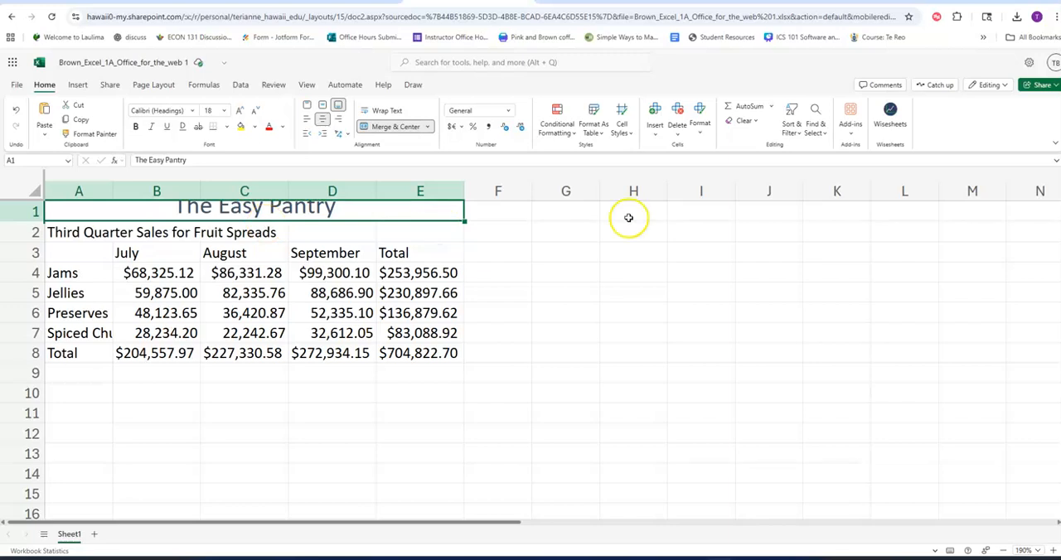
left_click(698, 129)
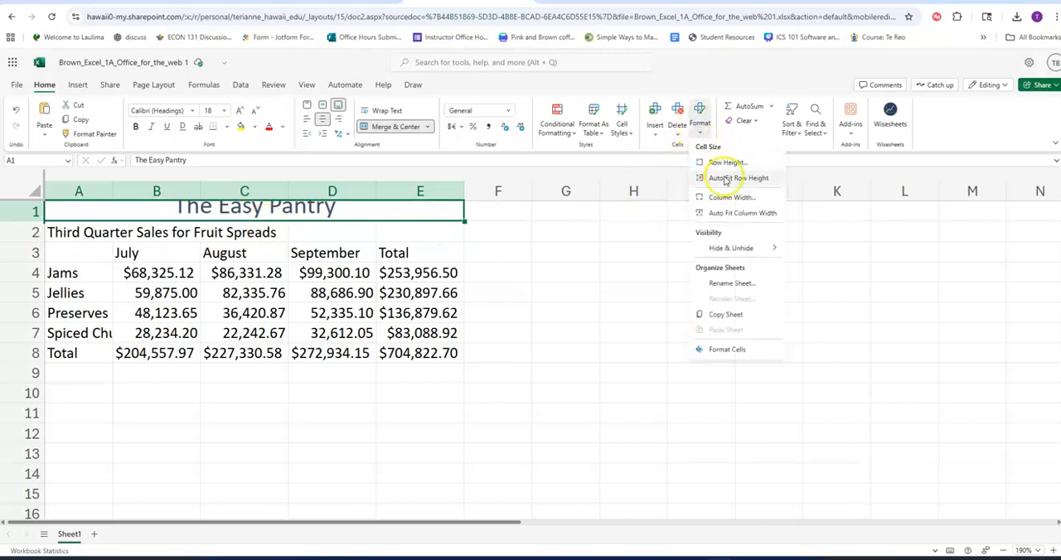
left_click(725, 180)
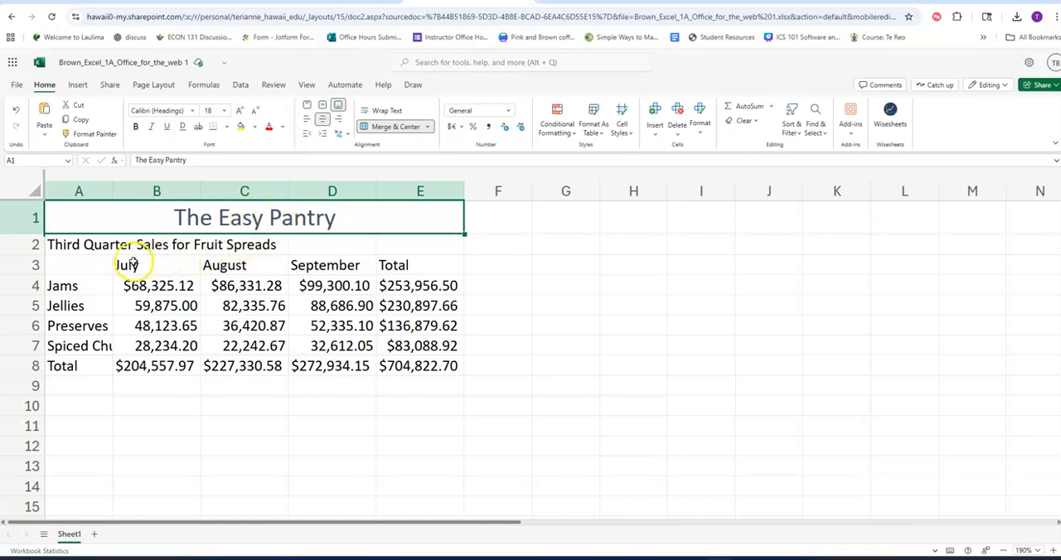
Merge and center the subtitle across A2:E2 and apply the Heading 1 cell style to it.
left_click(66, 246)
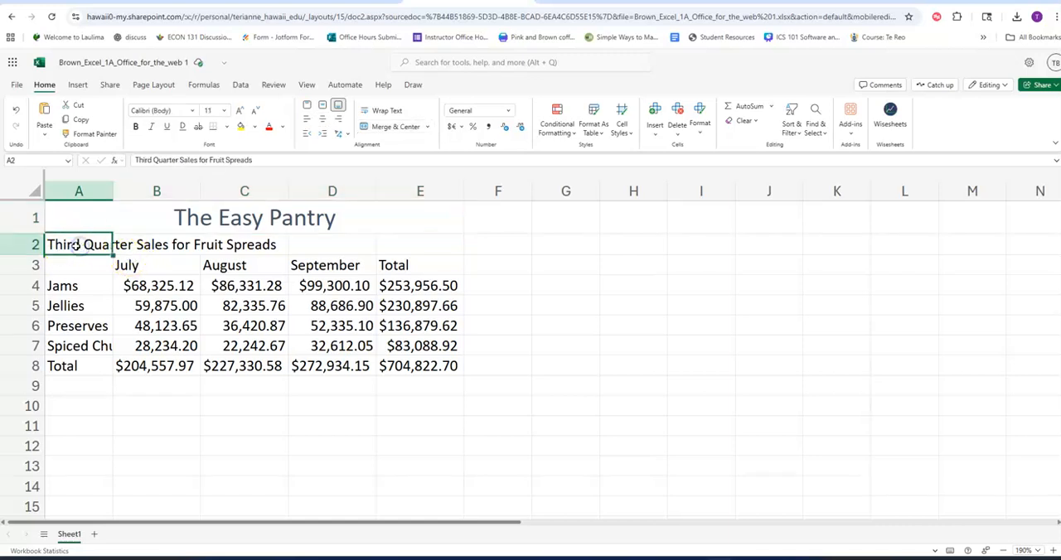
left_click_drag(75, 241, 398, 248)
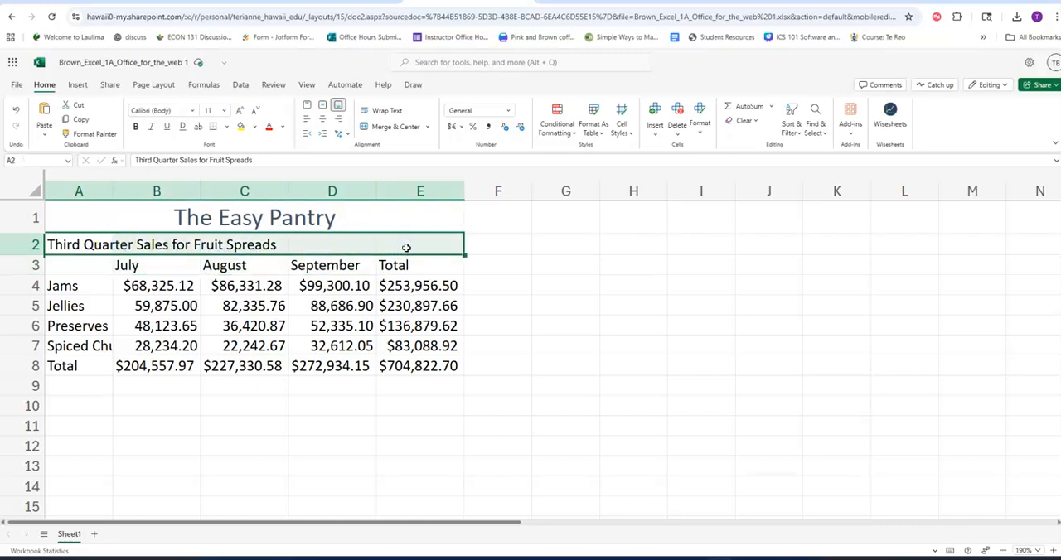
left_click(401, 134)
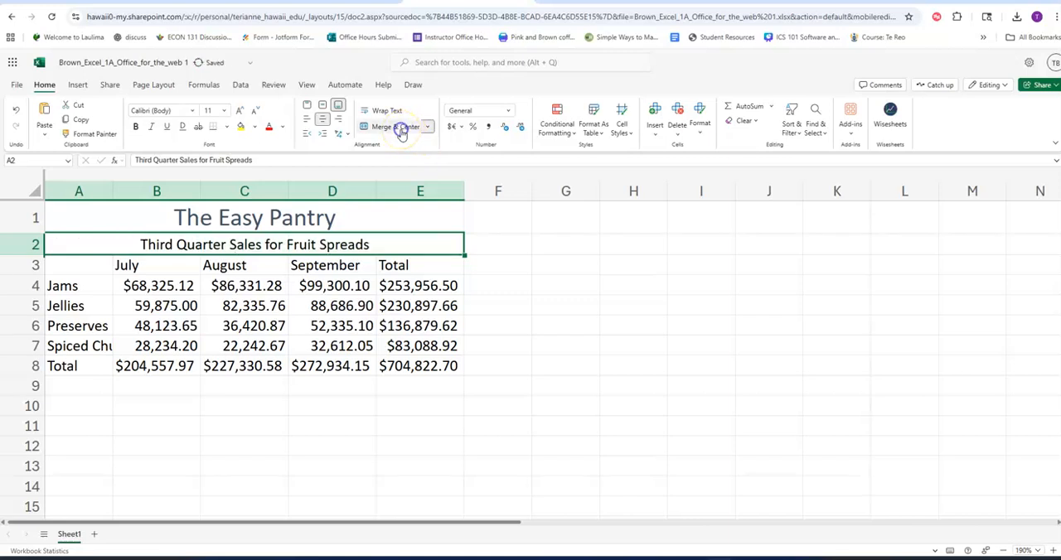
left_click(623, 129)
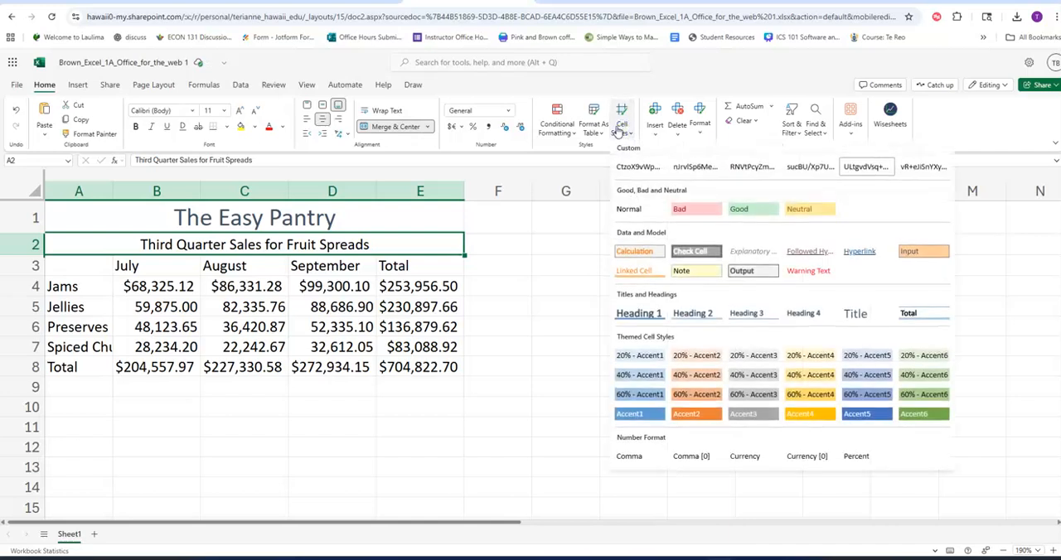
left_click(639, 314)
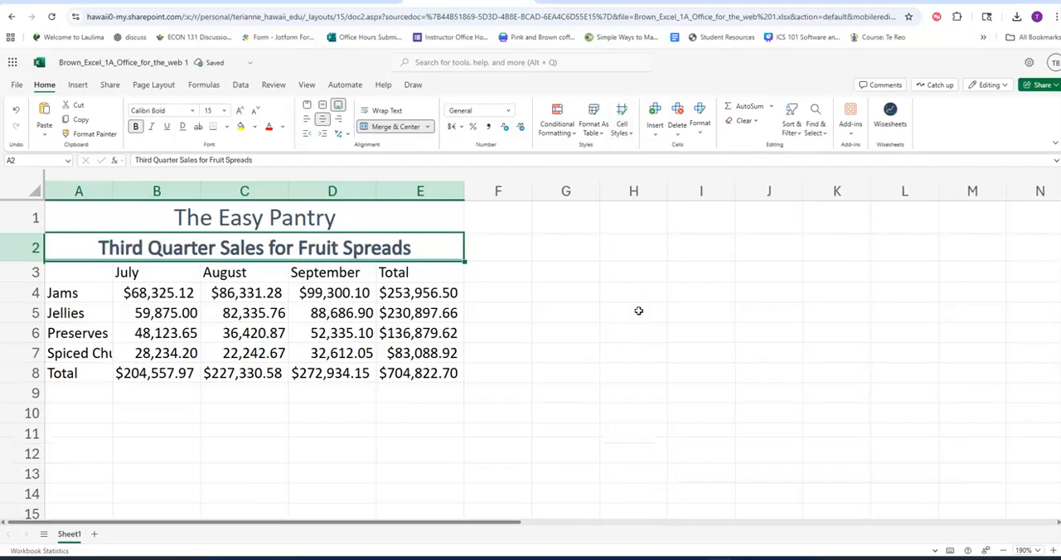
AutoFit the row height of the merged subtitle in row 2.
left_click(701, 126)
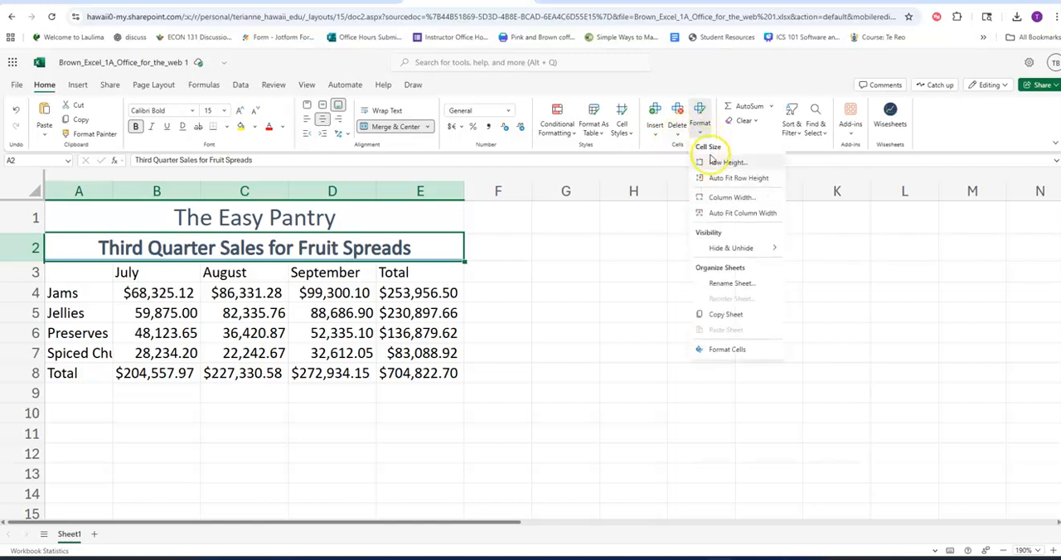
left_click(714, 181)
left_click(361, 312)
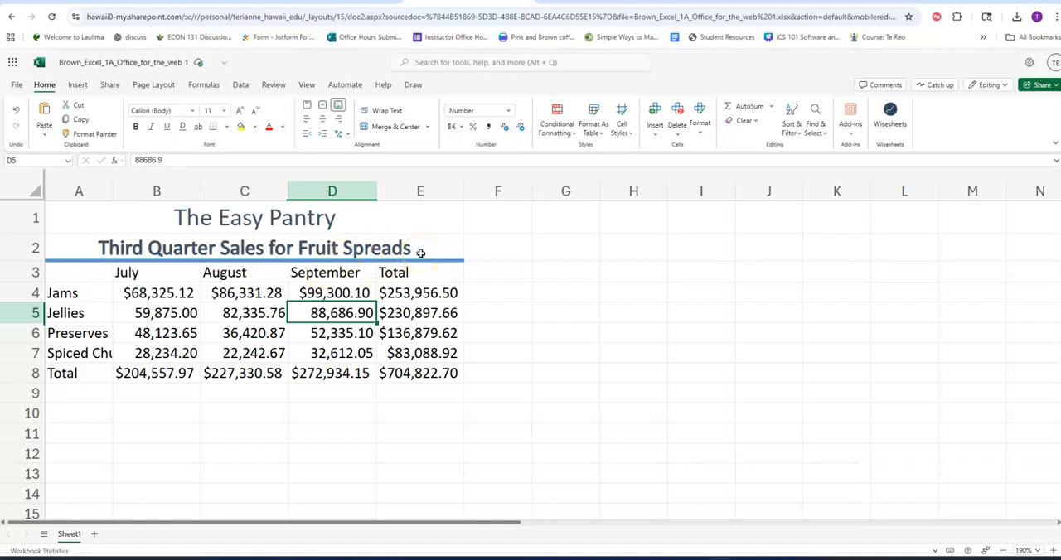
left_click(388, 222)
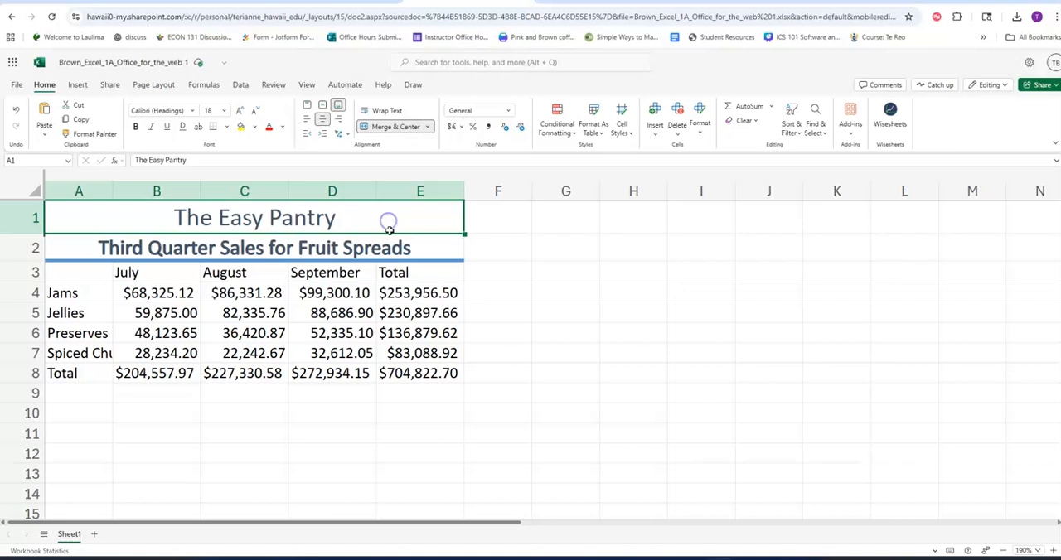
left_click(390, 238)
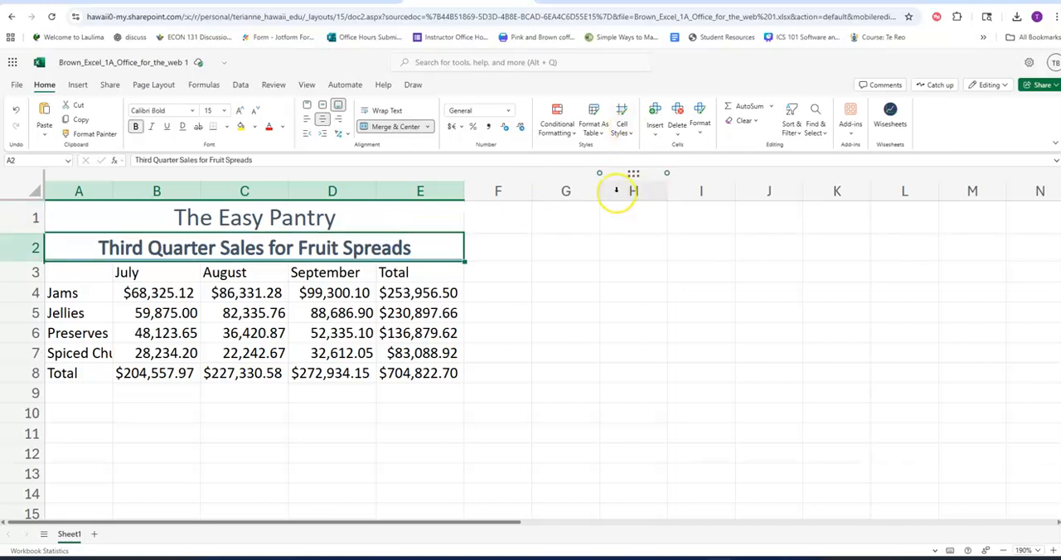
left_click(329, 214)
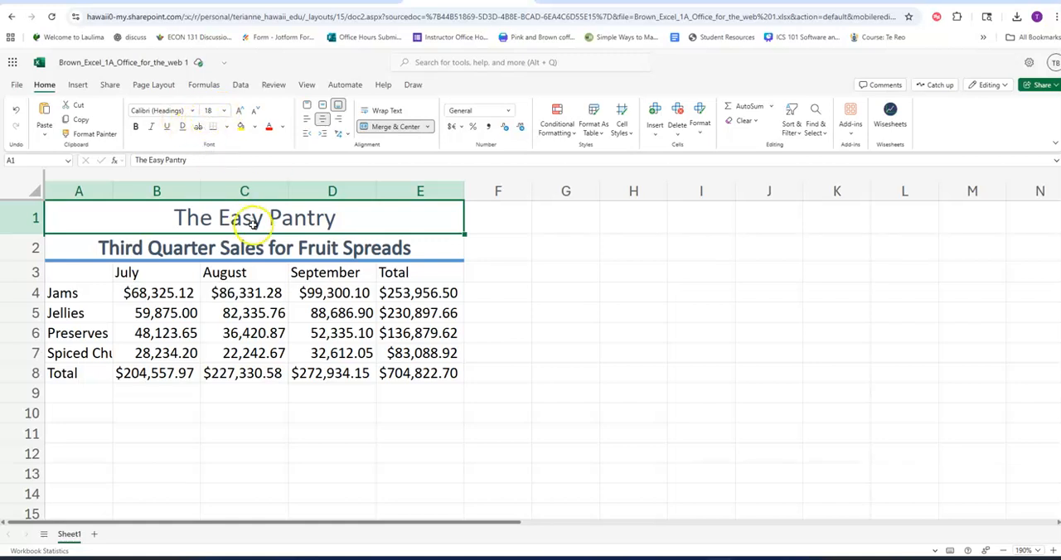
left_click(259, 252)
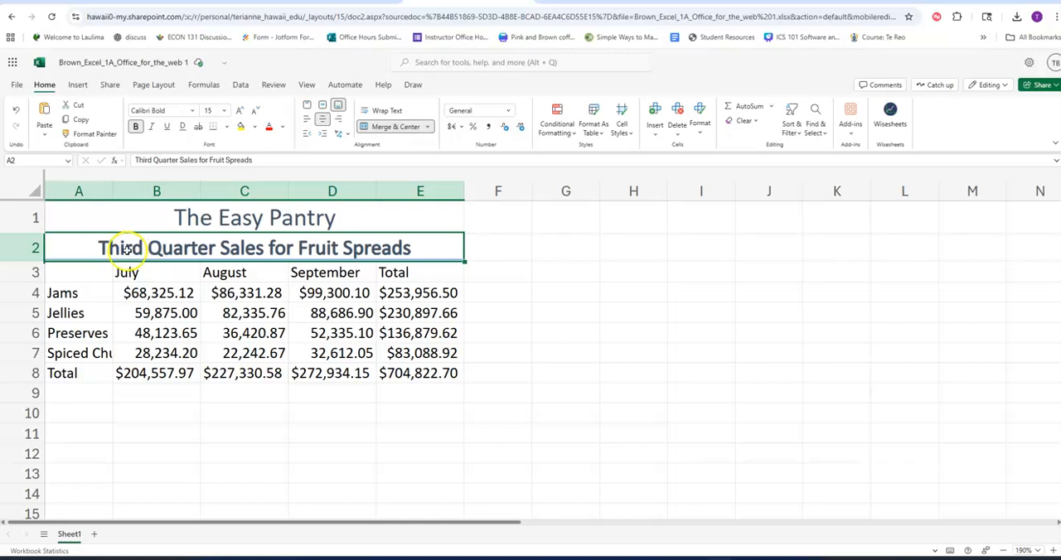
left_click(539, 312)
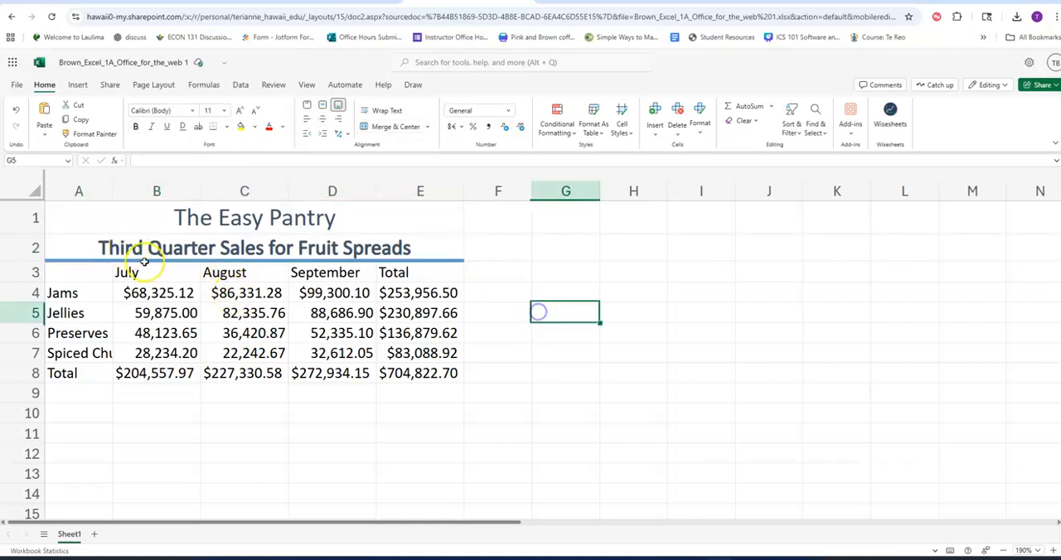
left_click(98, 246)
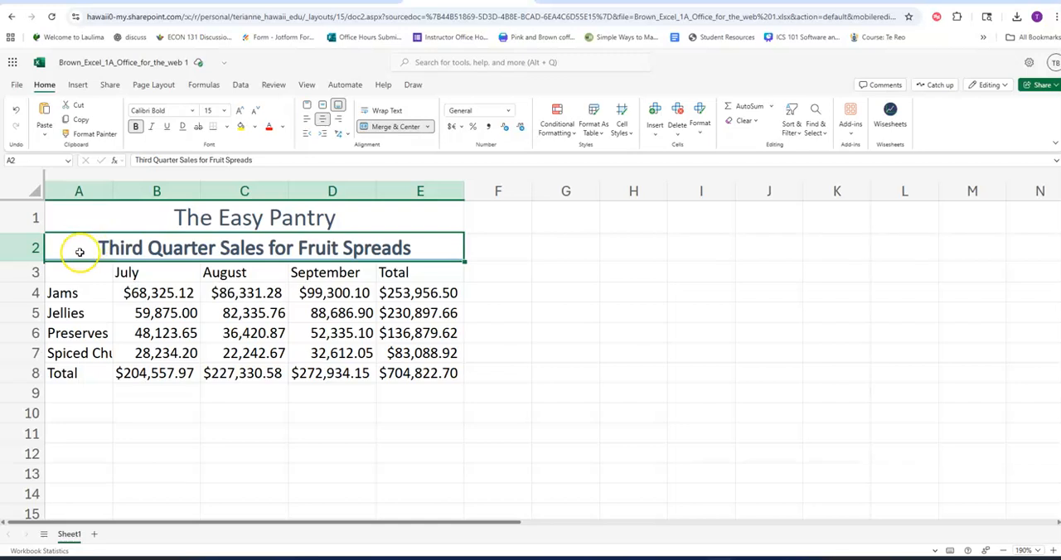
Widen column A so that the row label "Spiced Chutneys" fits fully inside it.
left_click(73, 289)
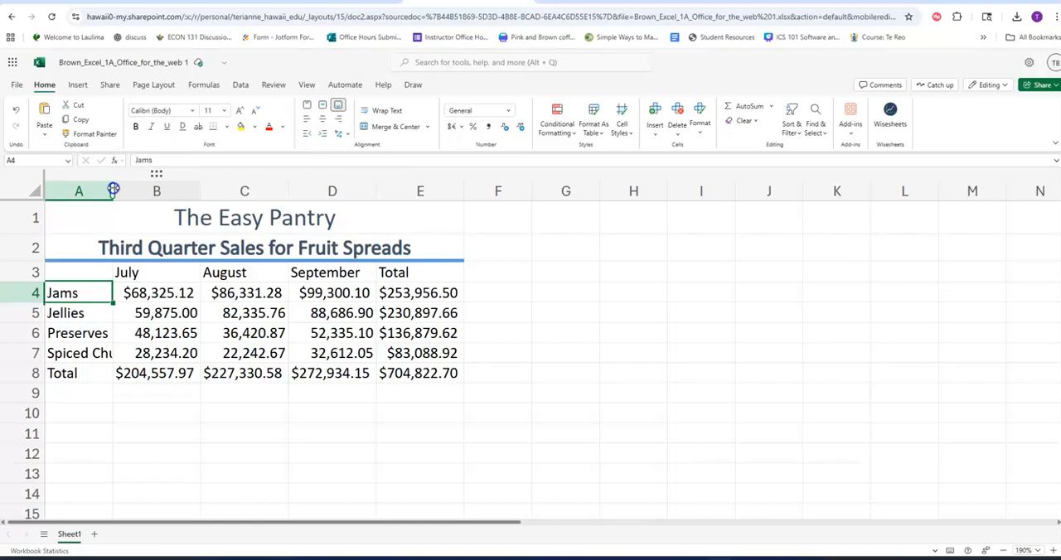
left_click_drag(113, 189, 146, 353)
left_click_drag(146, 190, 160, 192)
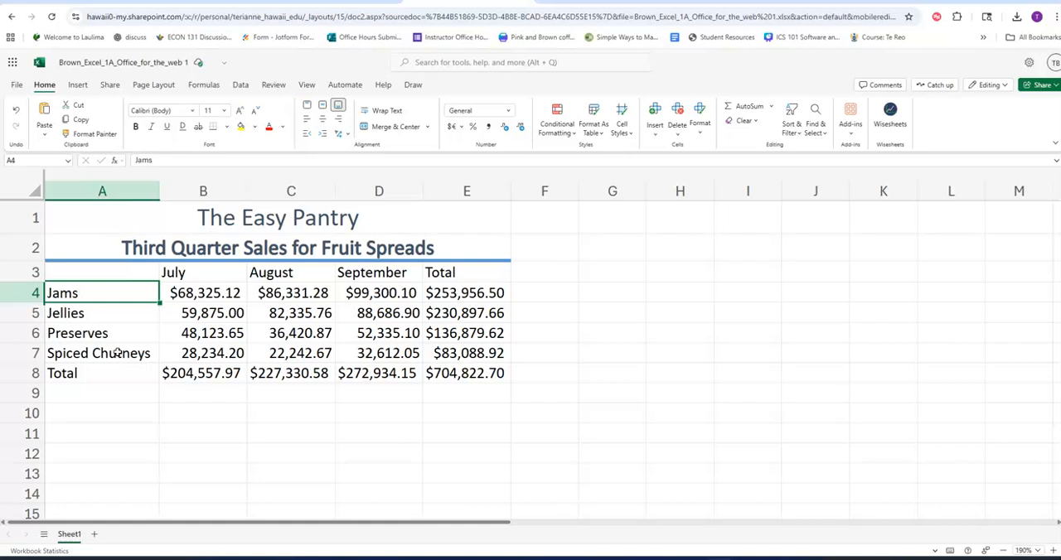
Apply the Heading 4 cell style to the column headings B3:E3 and the row labels A4:A8 together.
left_click_drag(199, 275, 446, 274)
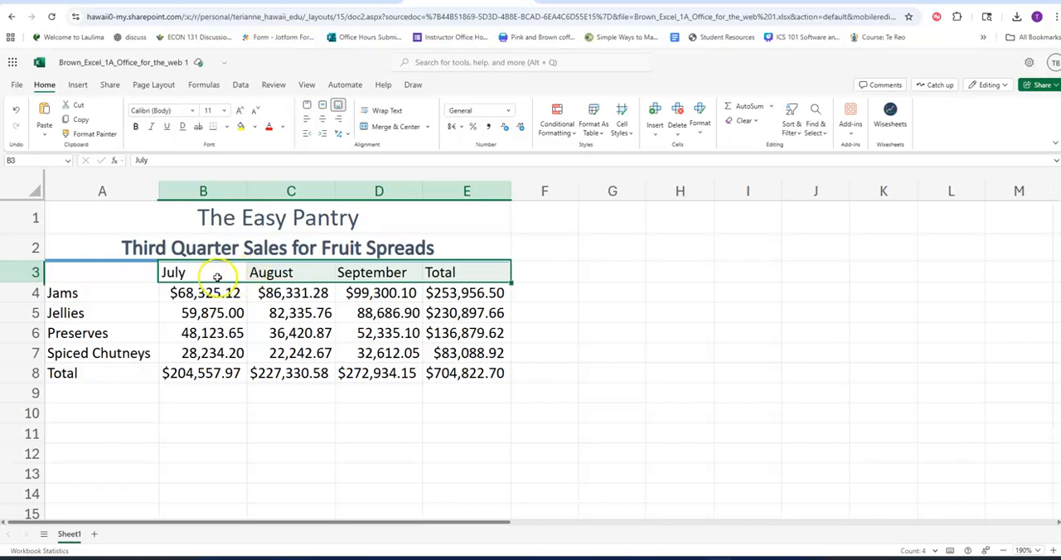
left_click_drag(188, 276, 459, 268)
left_click_drag(199, 272, 440, 272)
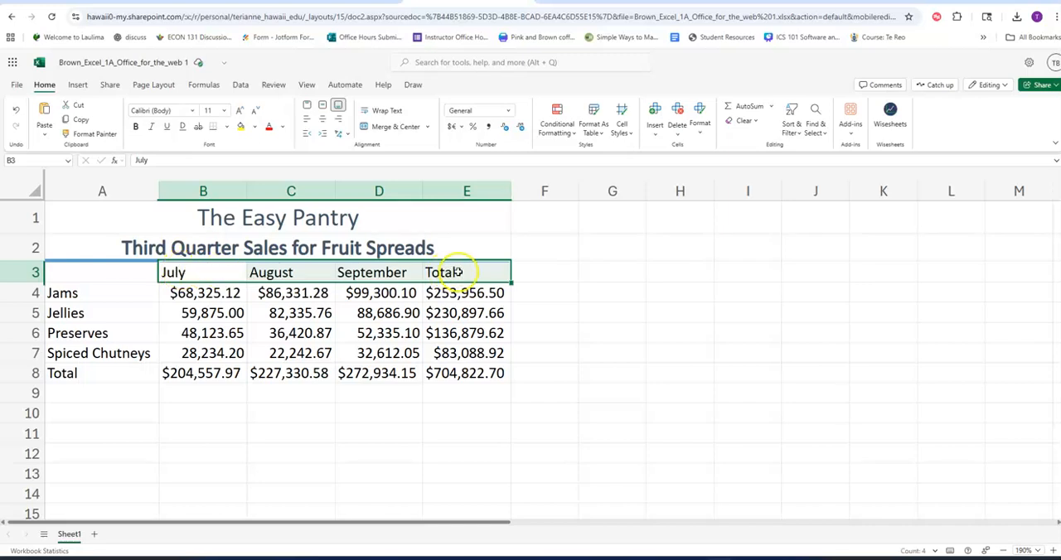
left_click(130, 294)
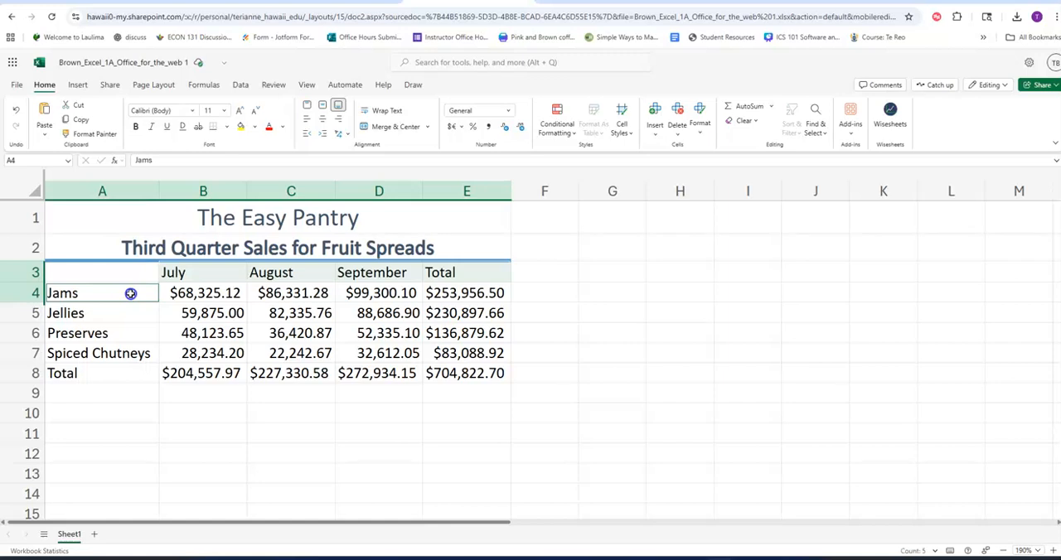
left_click_drag(130, 294, 130, 370)
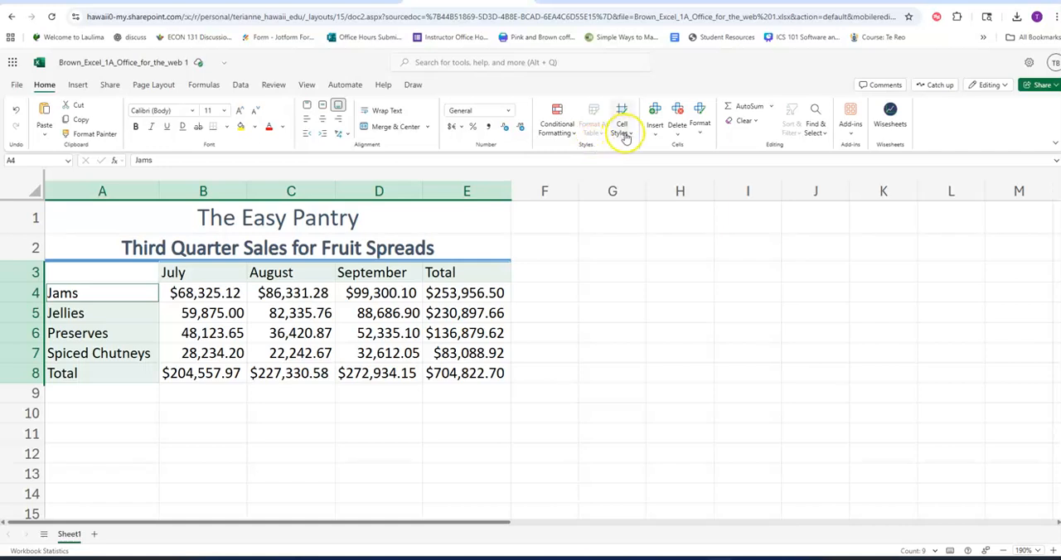
left_click(624, 133)
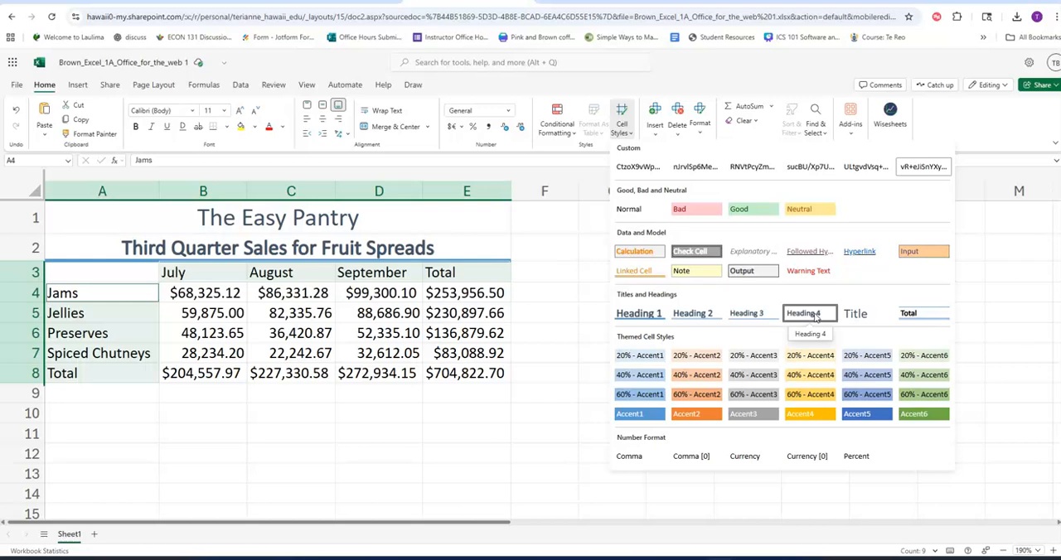
left_click(815, 314)
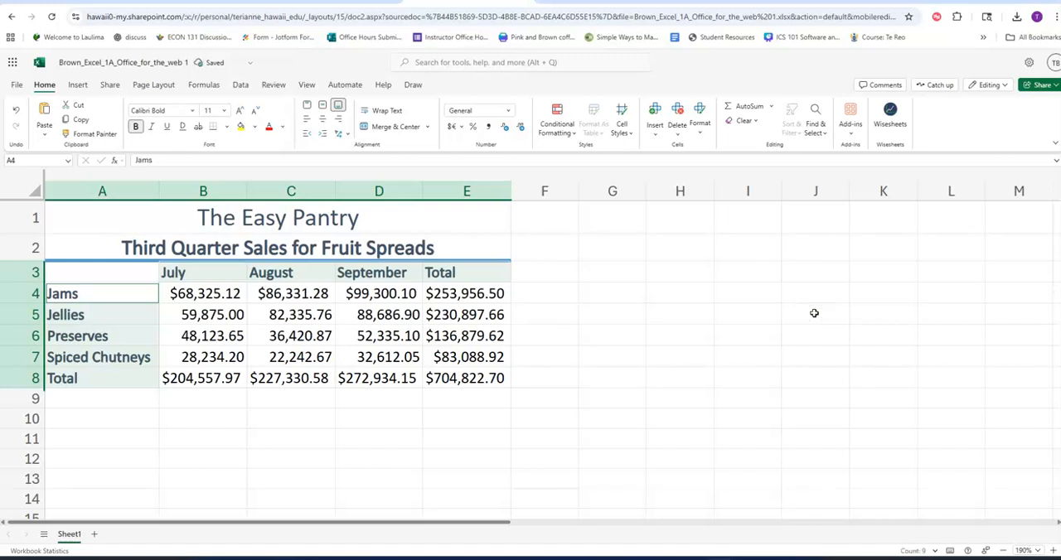
left_click(291, 363)
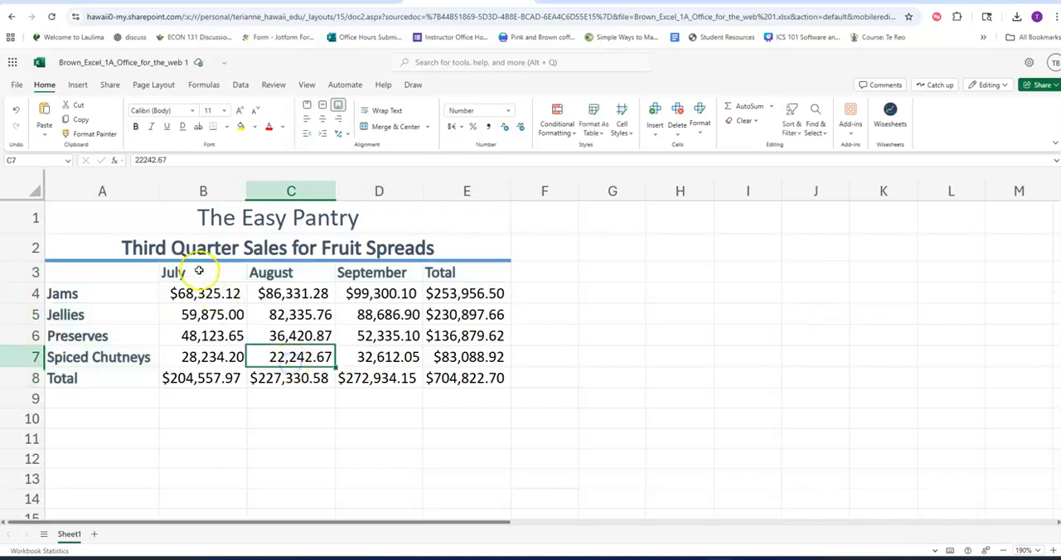
left_click_drag(192, 272, 440, 275)
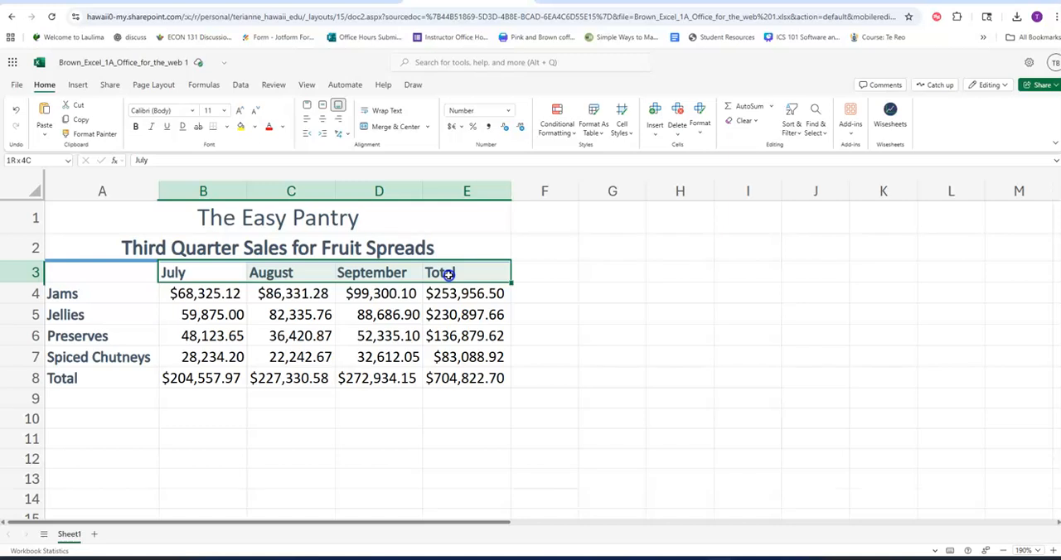
left_click(215, 110)
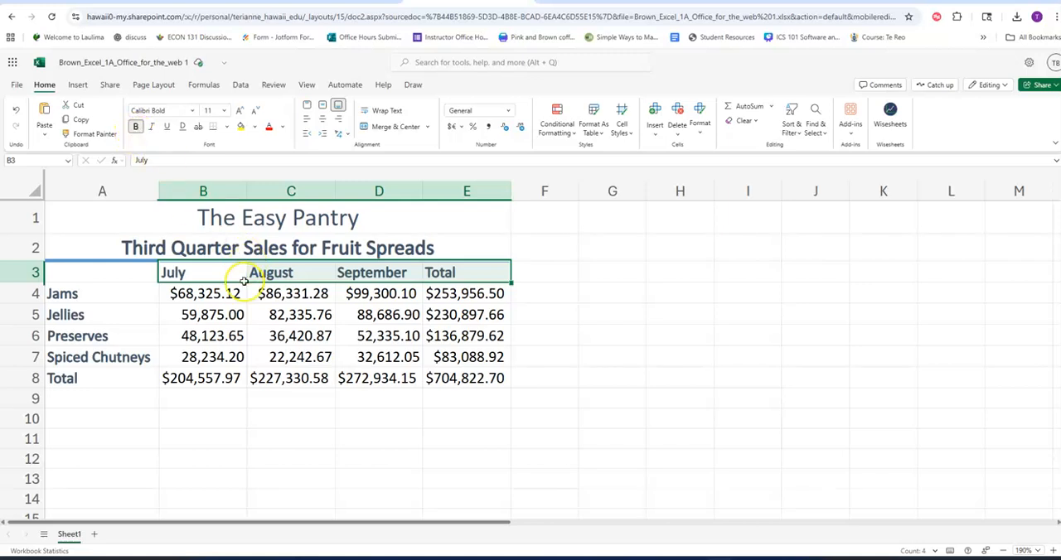
left_click(71, 333)
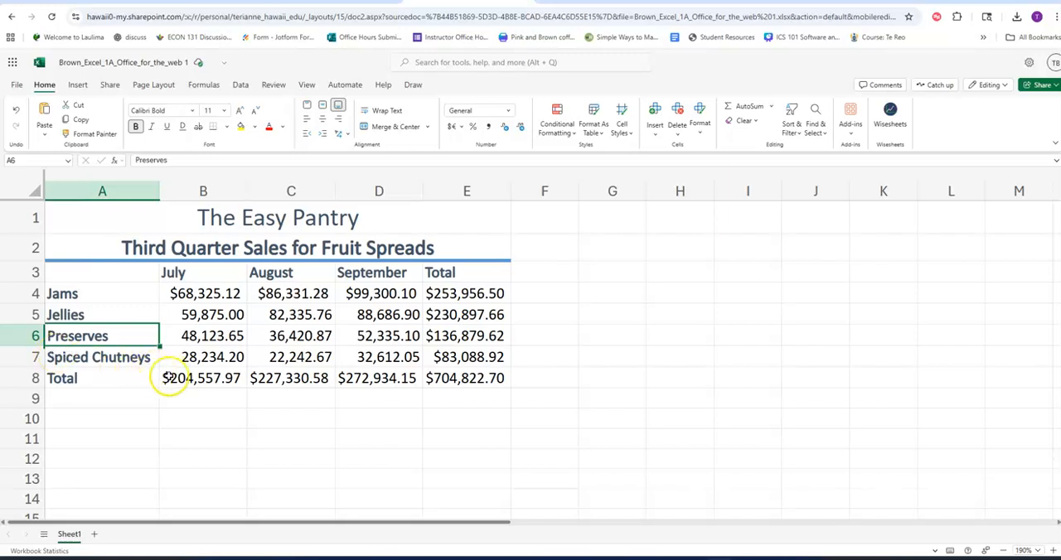
Apply the Total cell style to the column totals in B8:E8.
left_click_drag(170, 379, 445, 378)
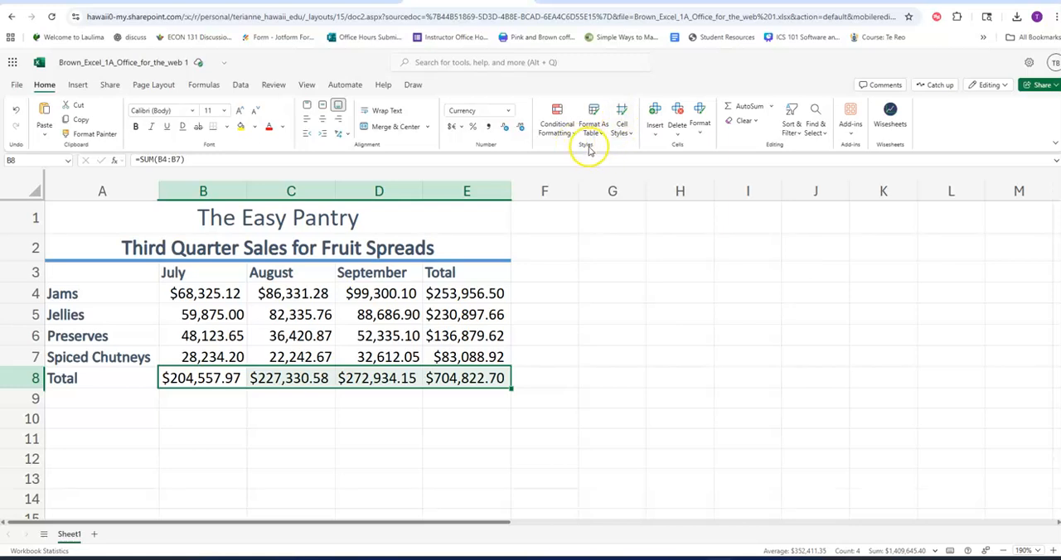
left_click(622, 126)
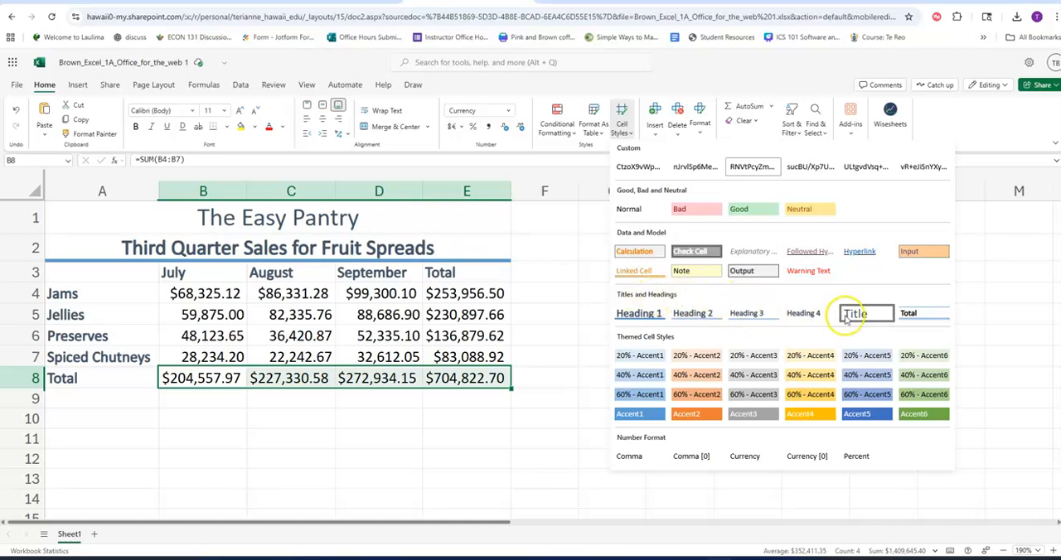
left_click(920, 315)
left_click(466, 417)
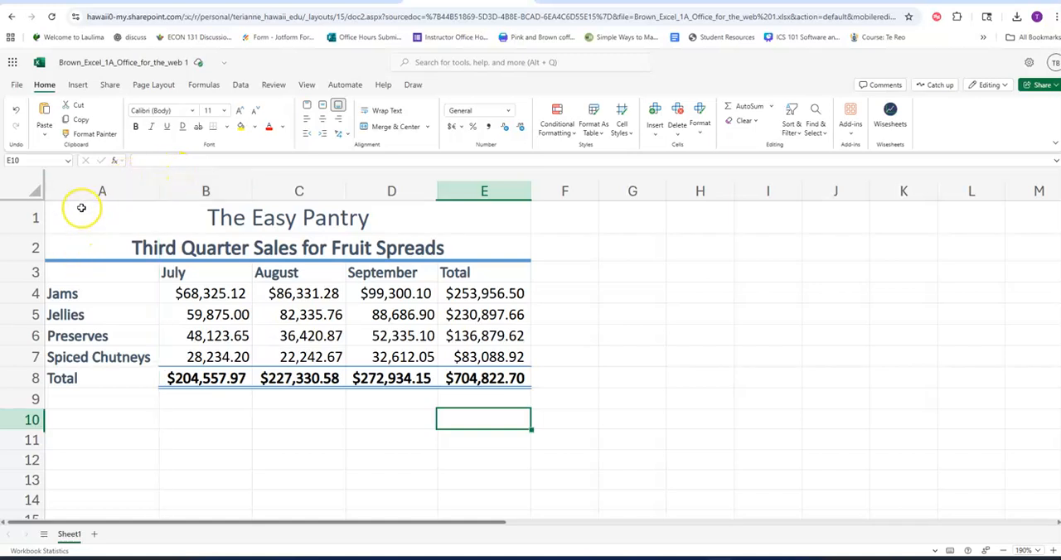
Set columns A through E to one uniform width of a little over 16 default units.
left_click(122, 192)
left_click_drag(122, 192, 470, 193)
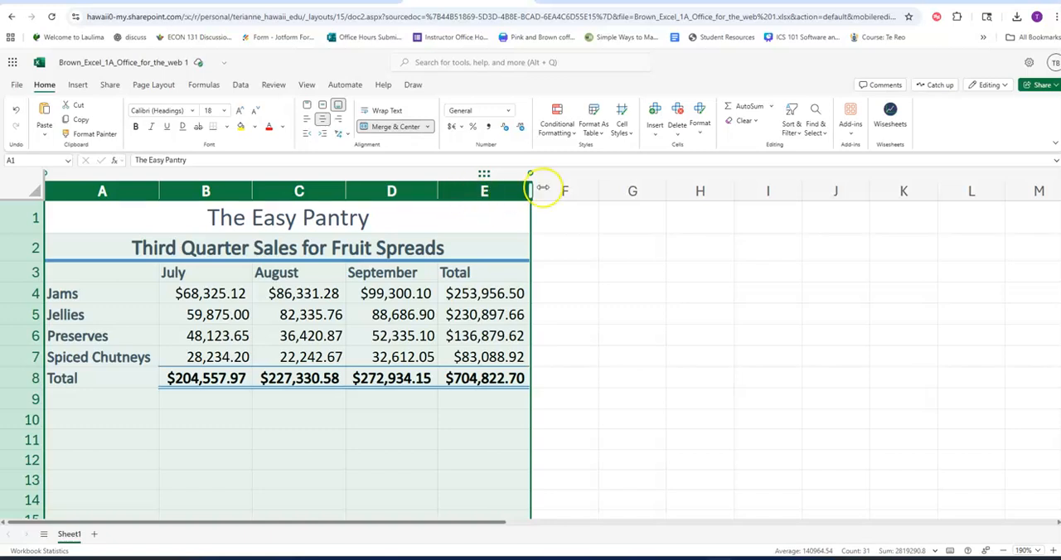
left_click(700, 133)
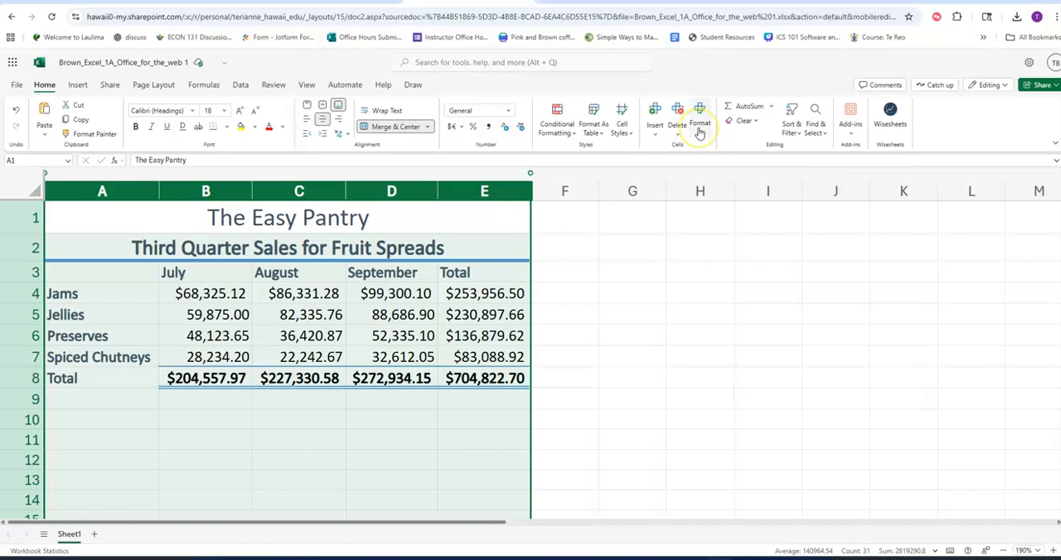
left_click(699, 133)
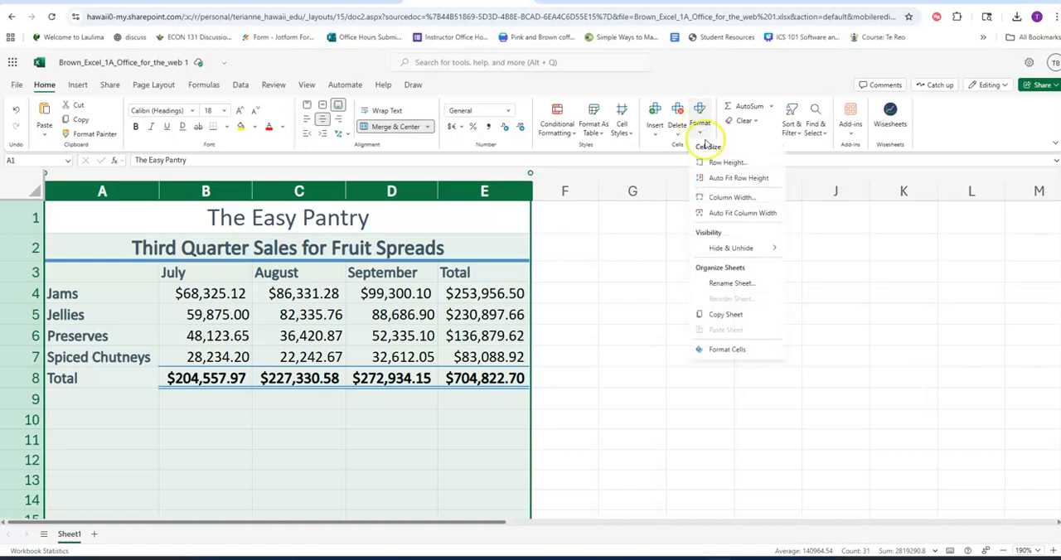
left_click(716, 204)
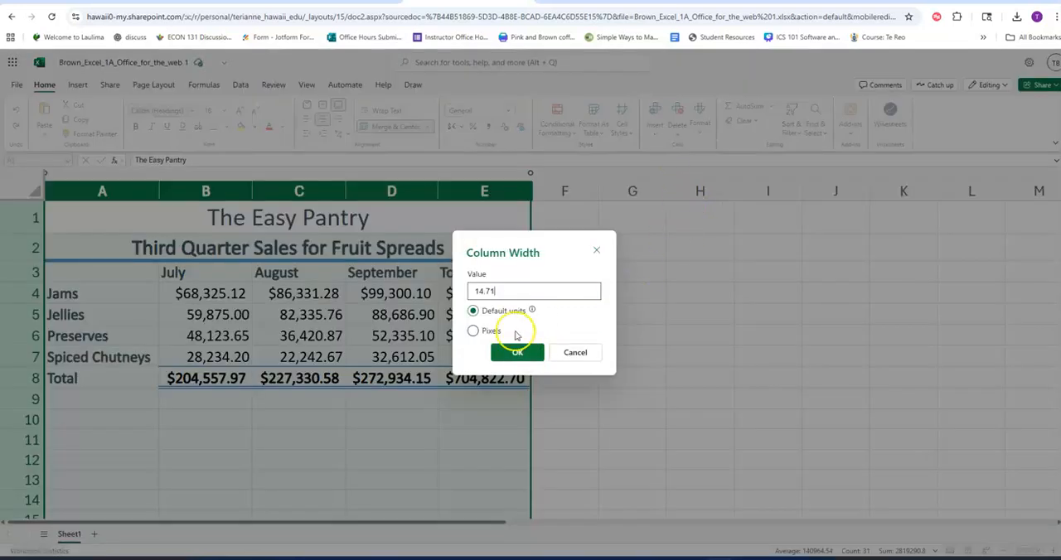
double_click(513, 294)
type("16.50")
left_click(512, 354)
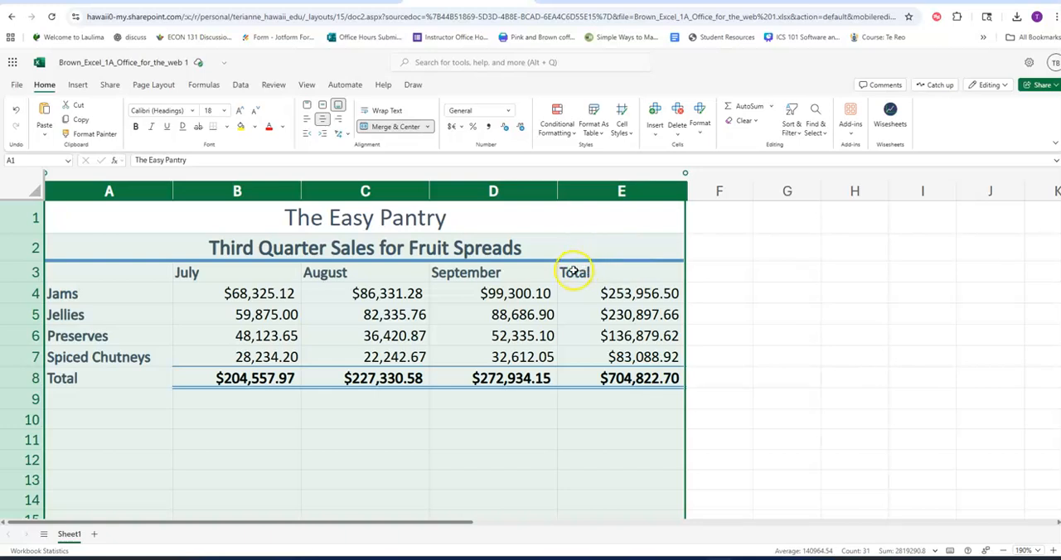
Center the column headings July, August, September and Total in B3:E3.
left_click_drag(249, 273, 597, 270)
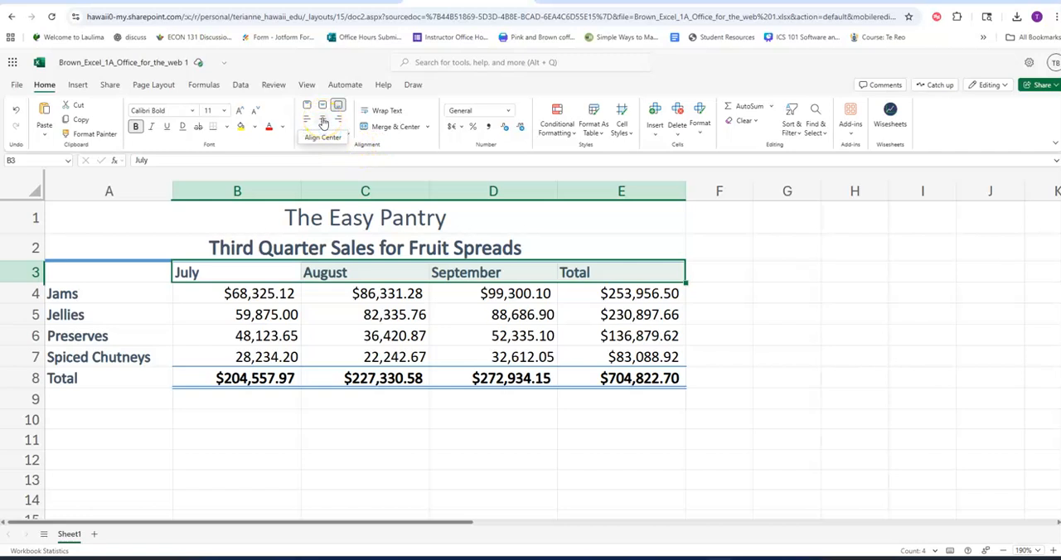
left_click(324, 123)
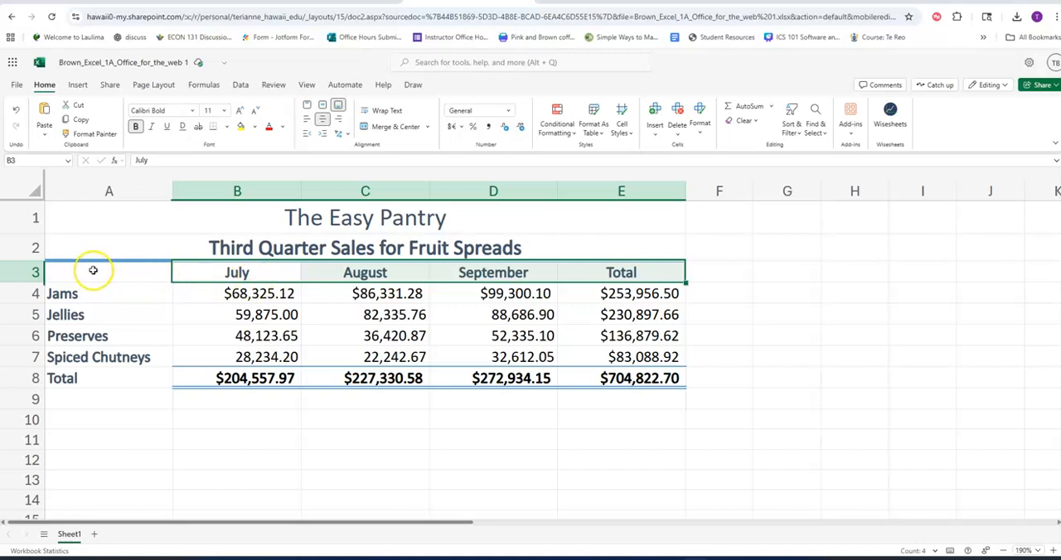
Insert a 2-D Clustered Column chart from A3:D7, leaving out the totals.
left_click_drag(74, 270, 477, 273)
left_click_drag(482, 288, 484, 355)
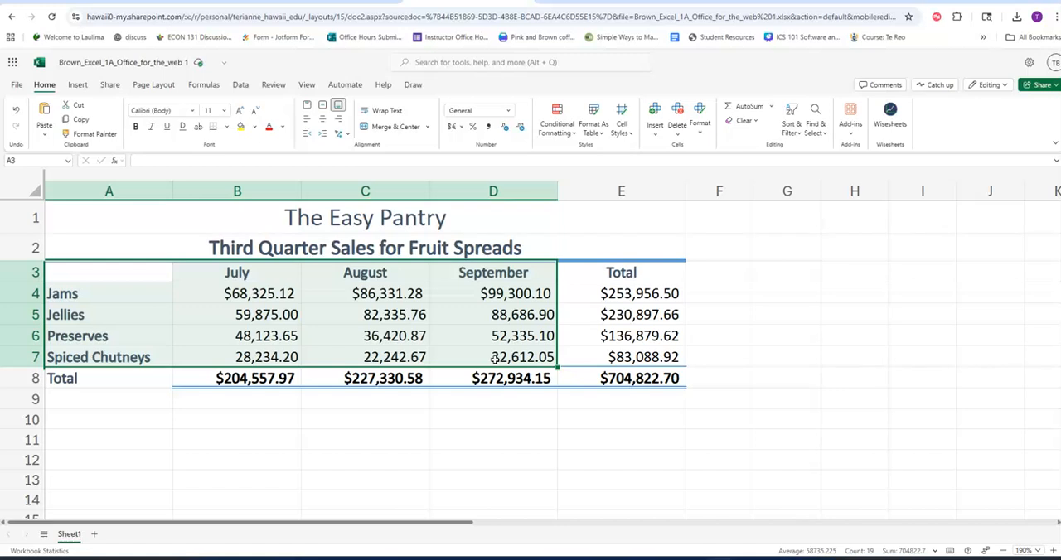
left_click(78, 86)
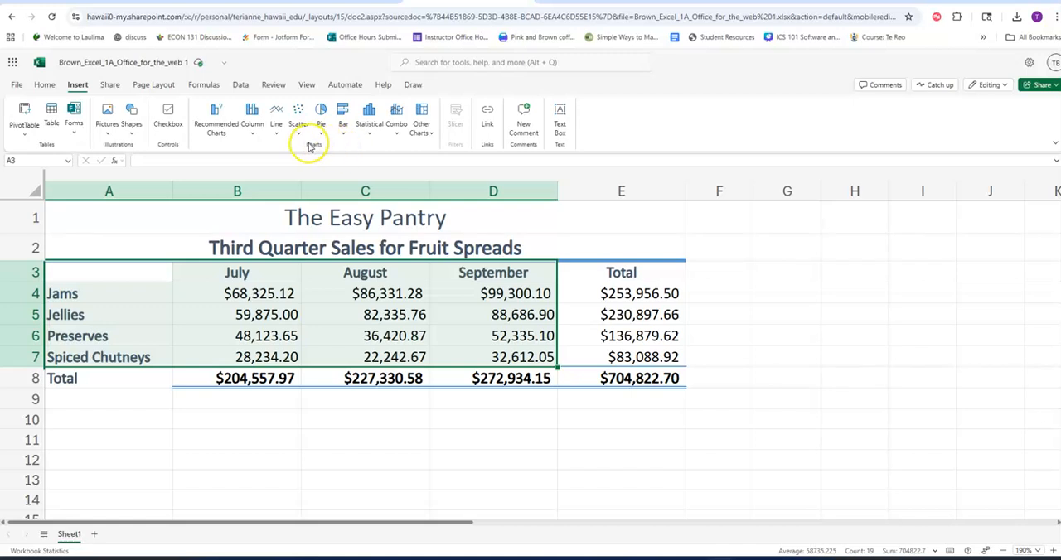
left_click(254, 131)
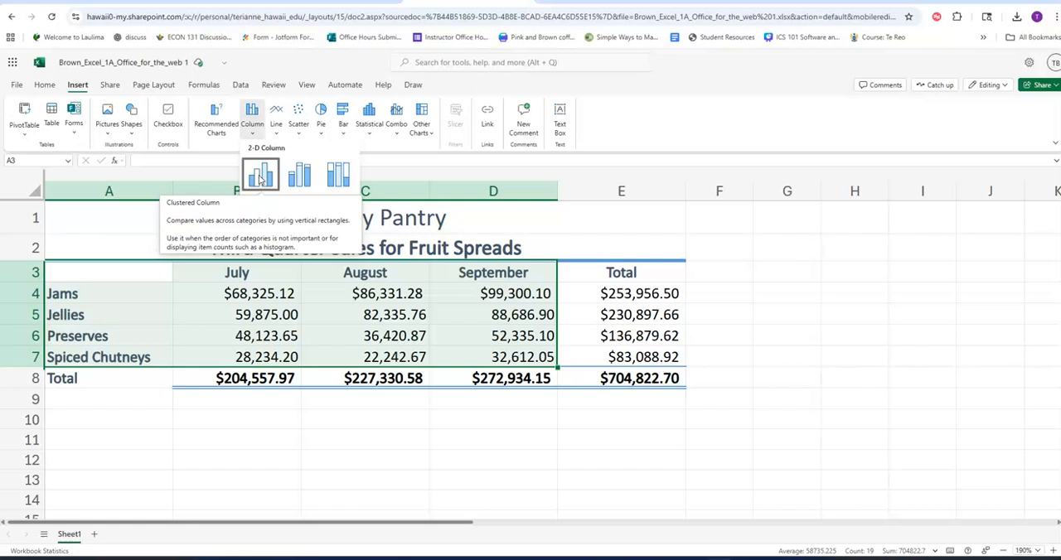
left_click(260, 177)
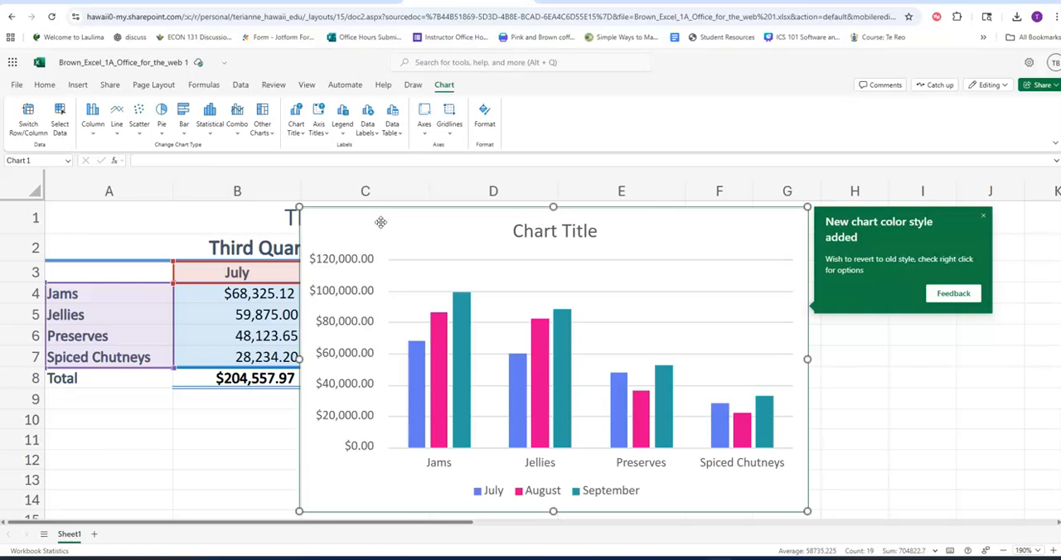
Move the column chart below the data so its upper-left corner sits at about cell B10.
left_click_drag(381, 222, 253, 425)
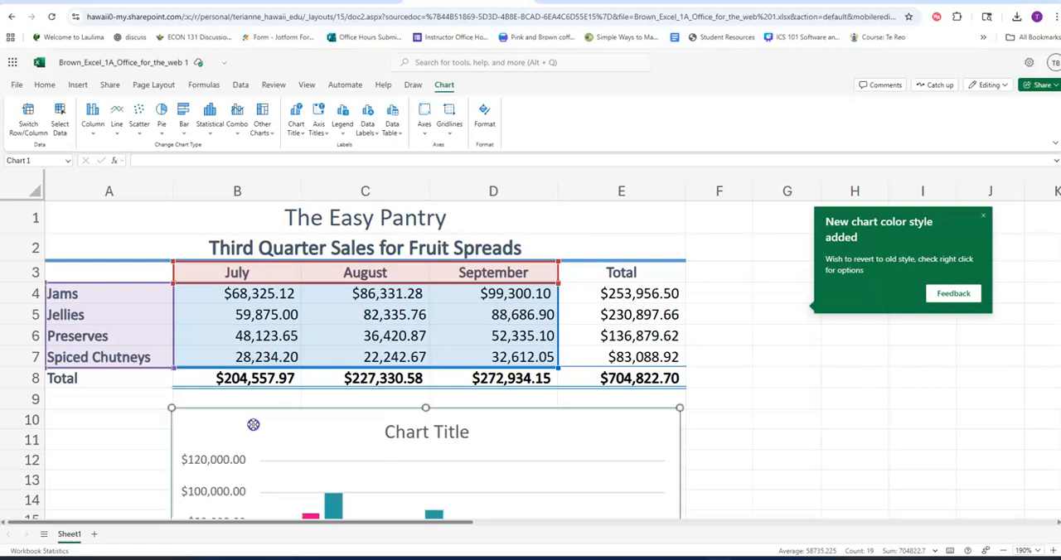
scroll(536, 306, "down", 1)
scroll(535, 306, "down", 3)
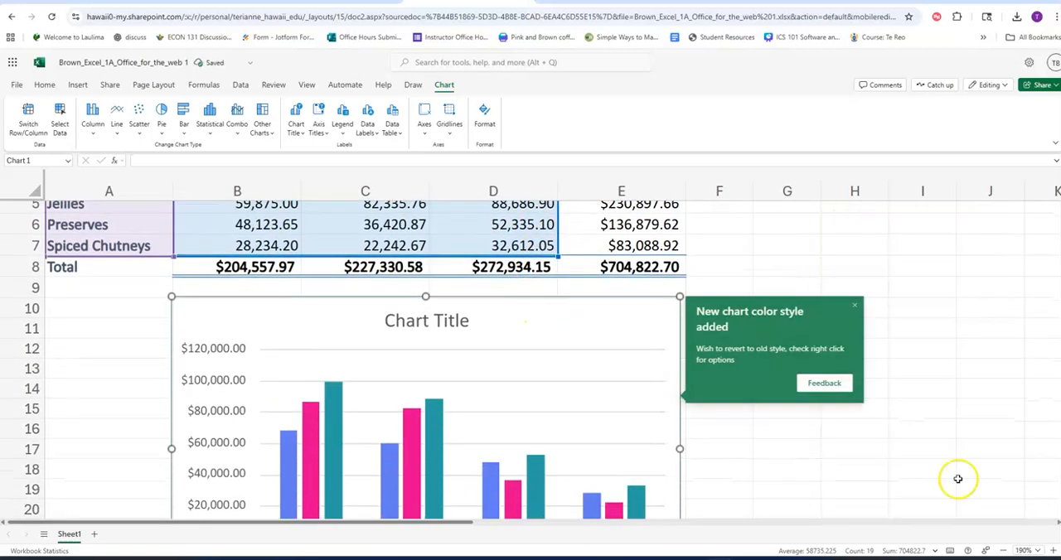
Examine how the column chart's value axis, product categories and month legend correspond to the worksheet data.
left_click(1004, 552)
left_click(1004, 552)
left_click(1004, 553)
left_click(1004, 552)
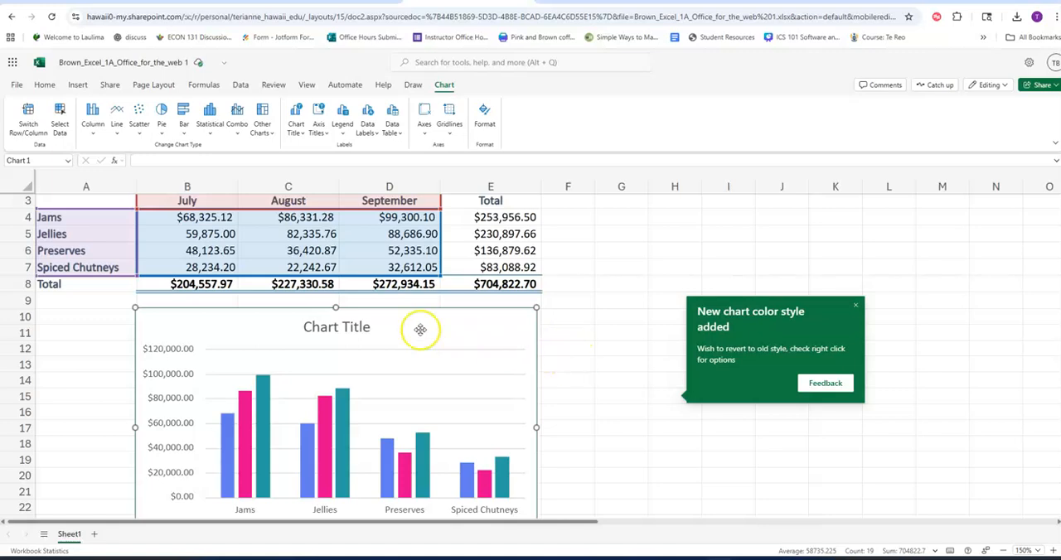
scroll(376, 354, "down", 3)
scroll(374, 353, "up", 3)
scroll(417, 363, "down", 3)
scroll(419, 363, "up", 3)
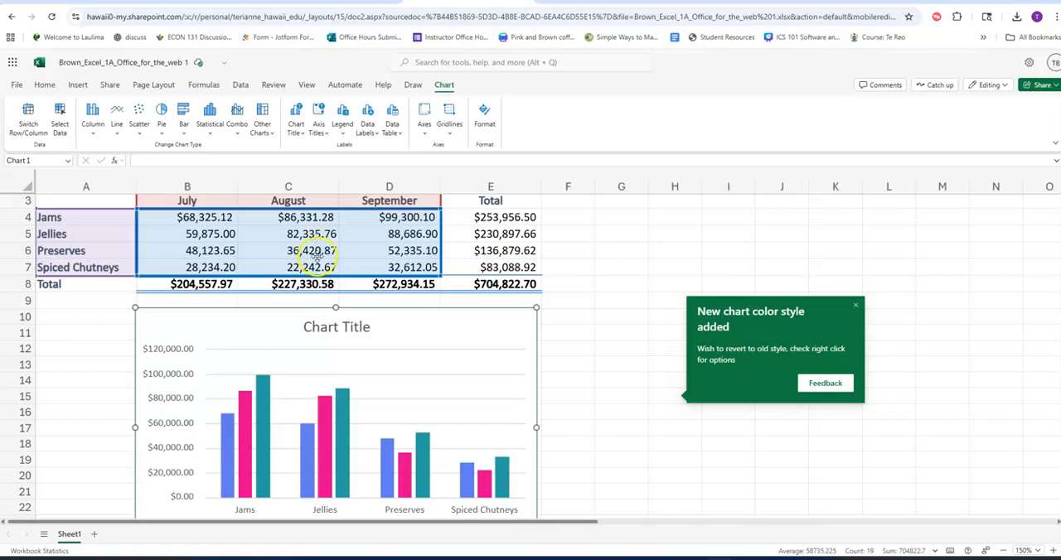
scroll(296, 351, "down", 1)
scroll(285, 346, "up", 2)
scroll(218, 348, "down", 2)
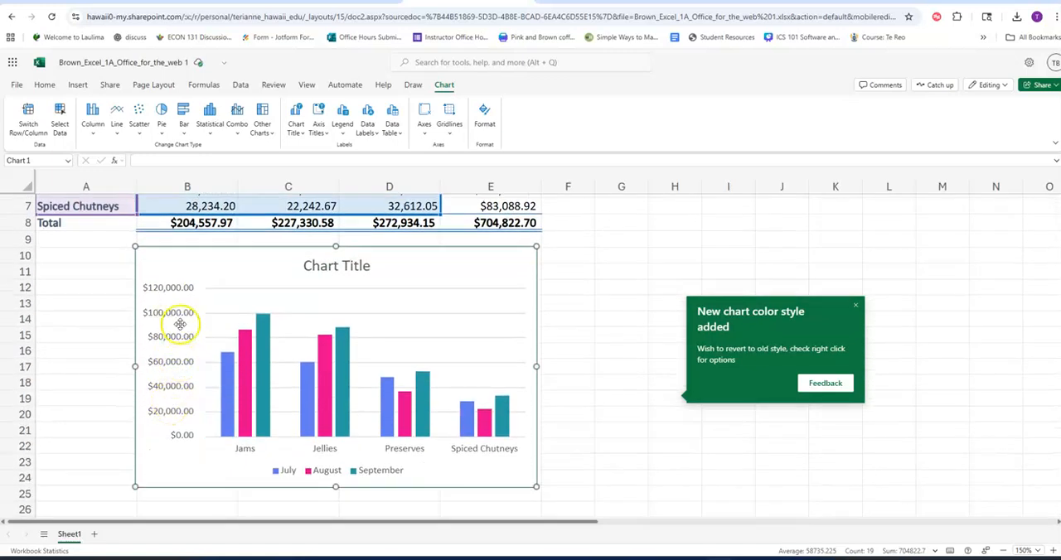
scroll(180, 327, "up", 1)
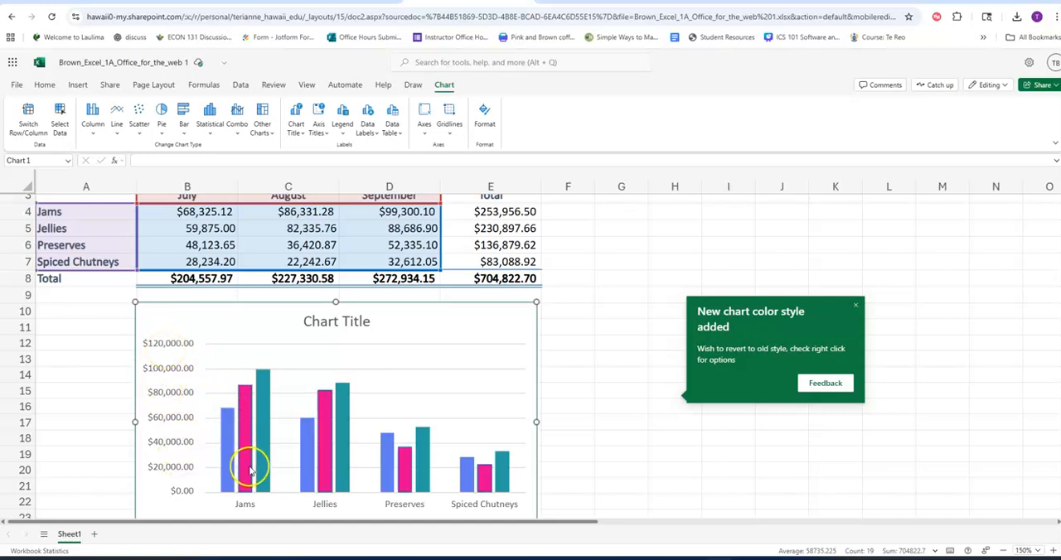
scroll(285, 490, "down", 1)
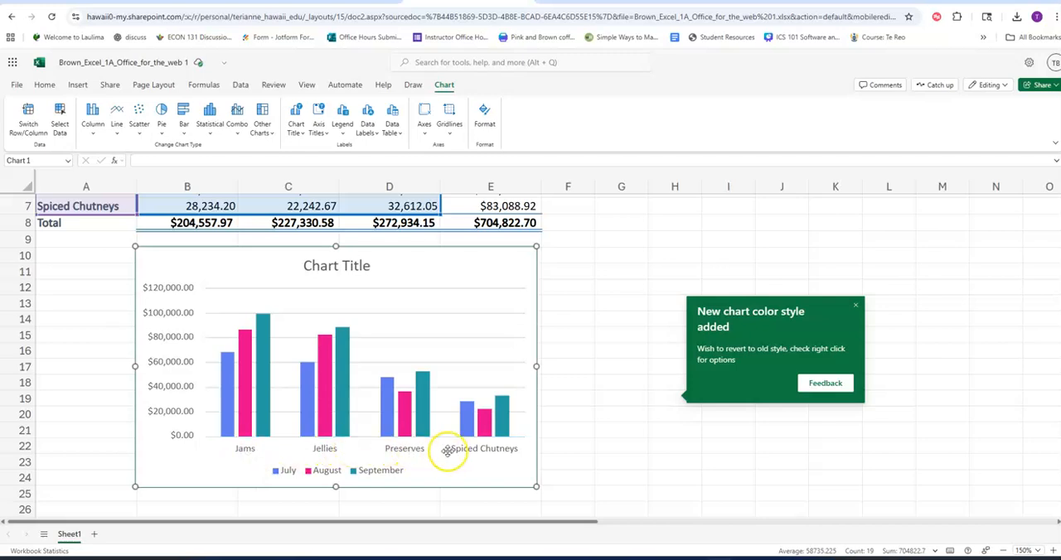
scroll(523, 458, "up", 1)
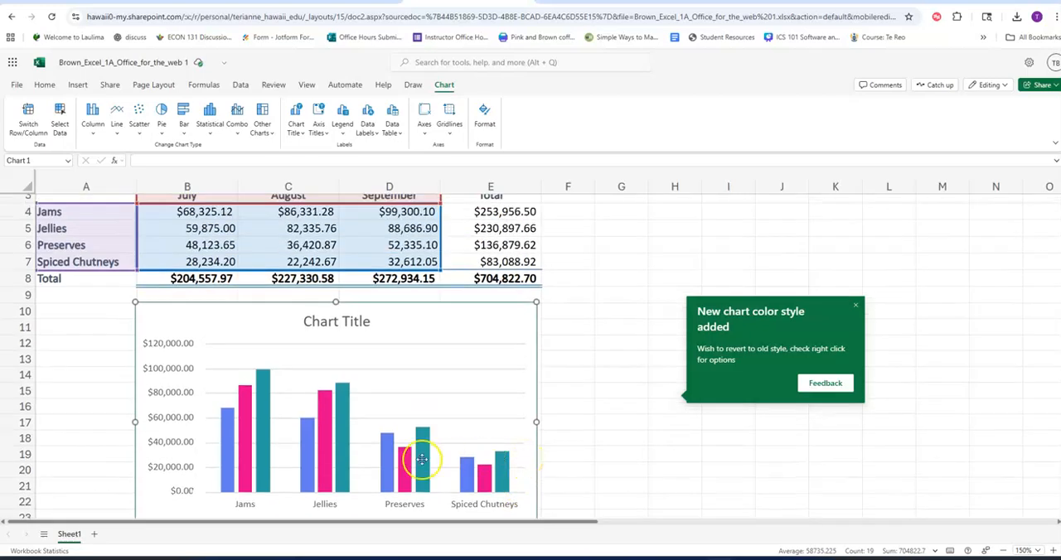
scroll(224, 448, "down", 1)
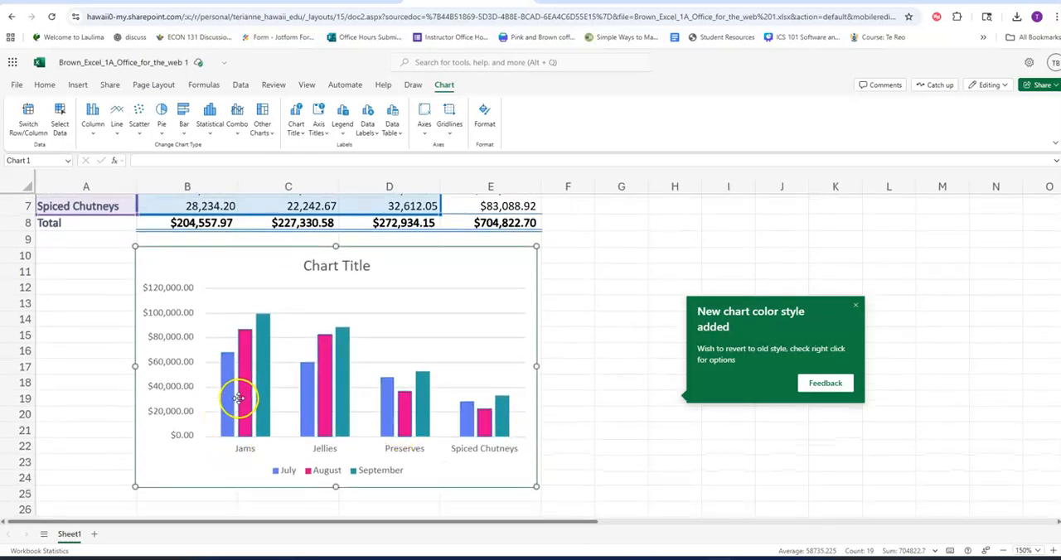
Inspect the July, August and September columns of each product in the chart, and compare them with the legend.
mouse_move(223, 407)
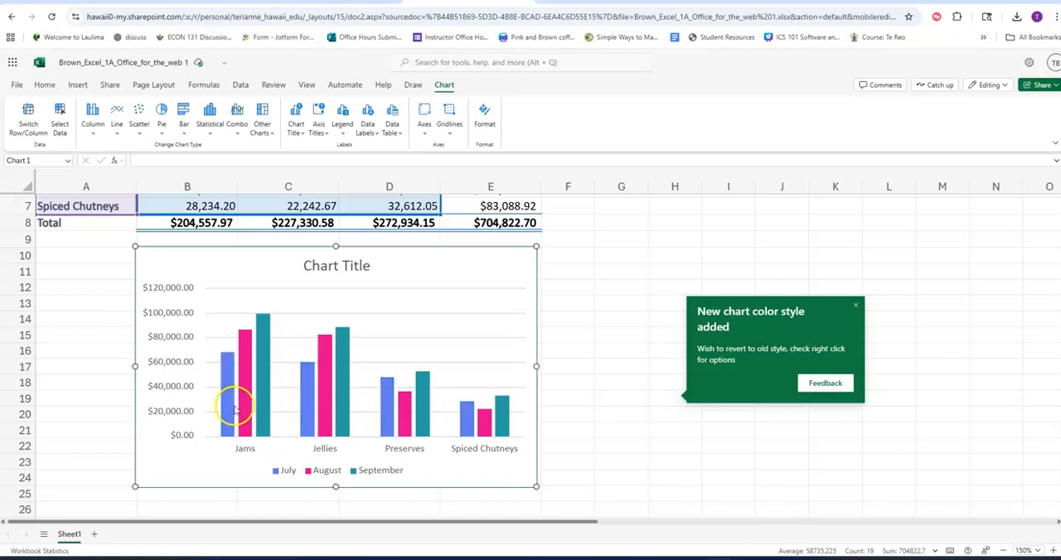
mouse_move(259, 413)
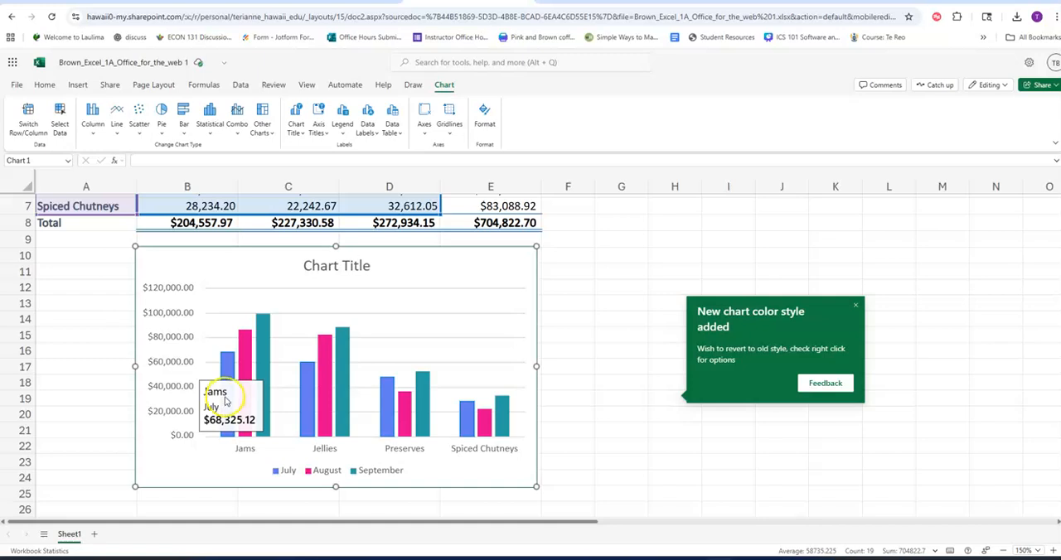
mouse_move(244, 367)
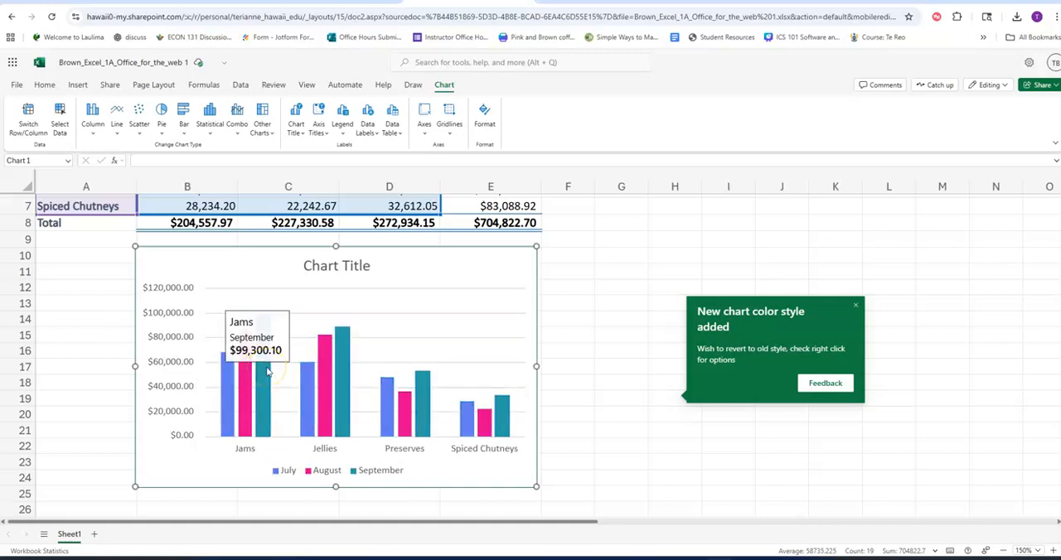
left_click(333, 396)
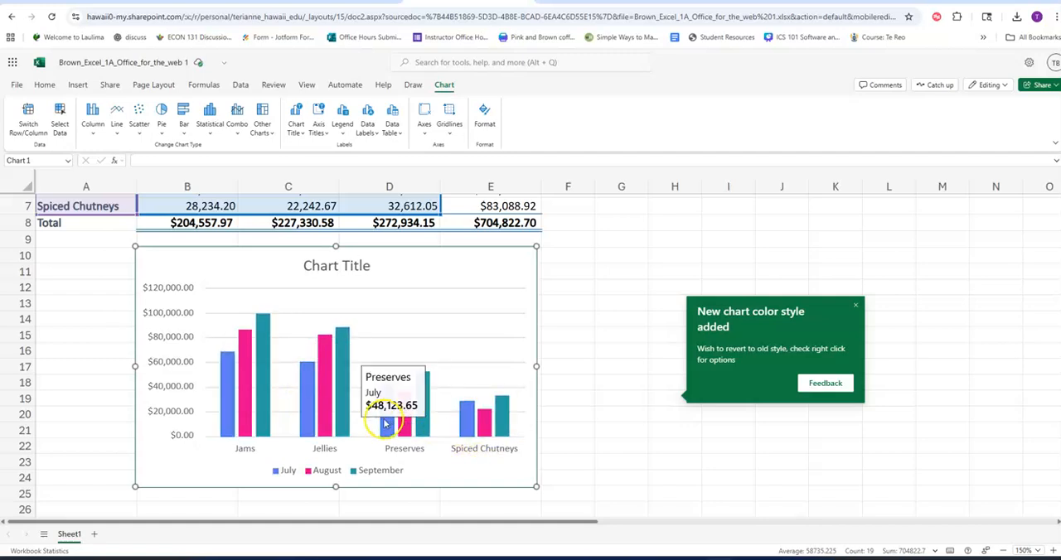
mouse_move(387, 425)
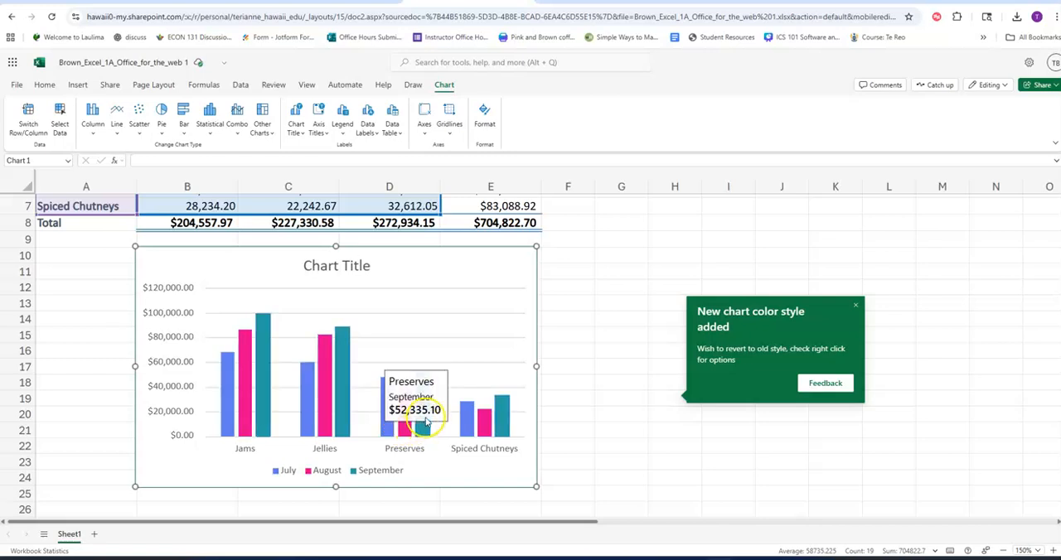
mouse_move(509, 437)
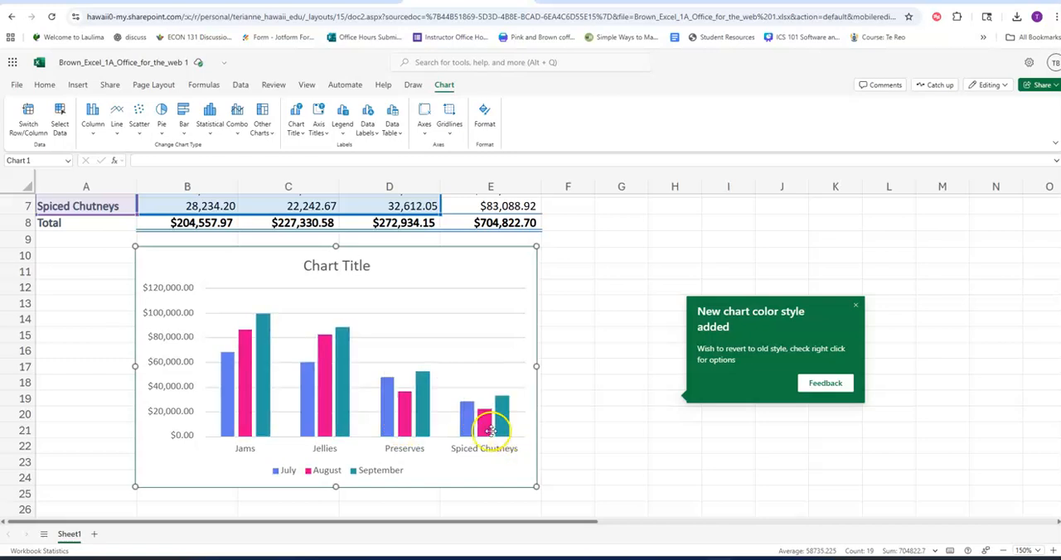
mouse_move(346, 390)
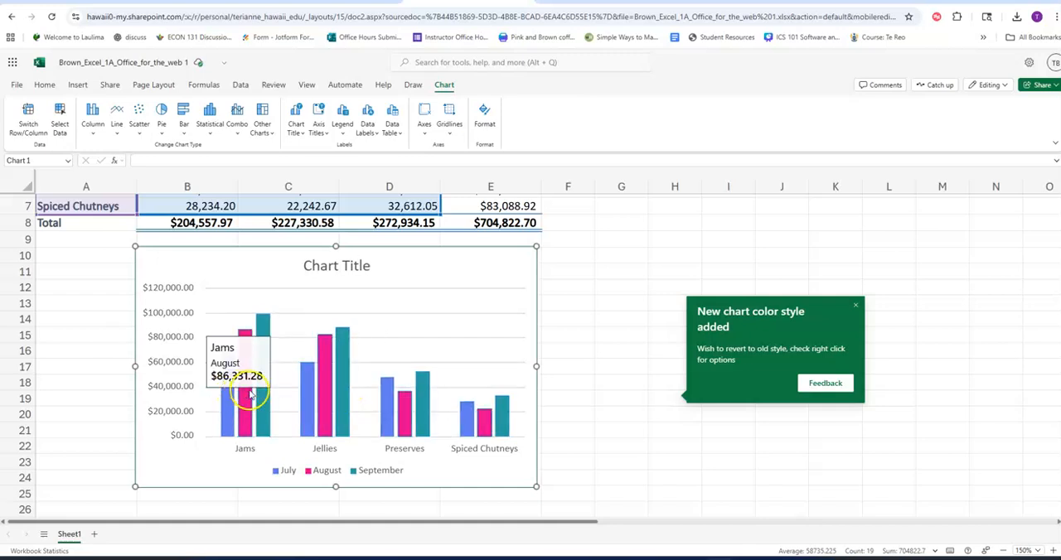
mouse_move(305, 421)
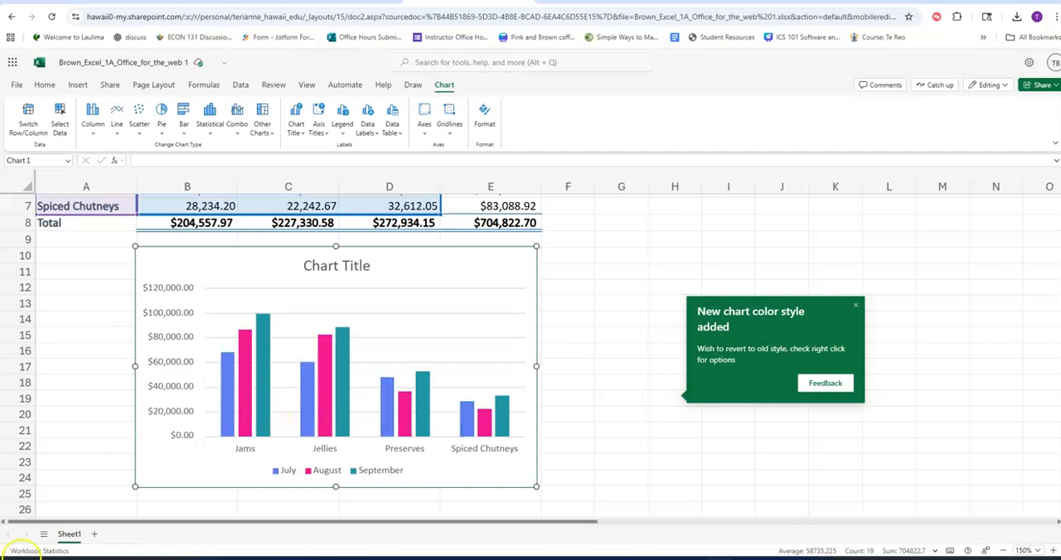
mouse_move(313, 390)
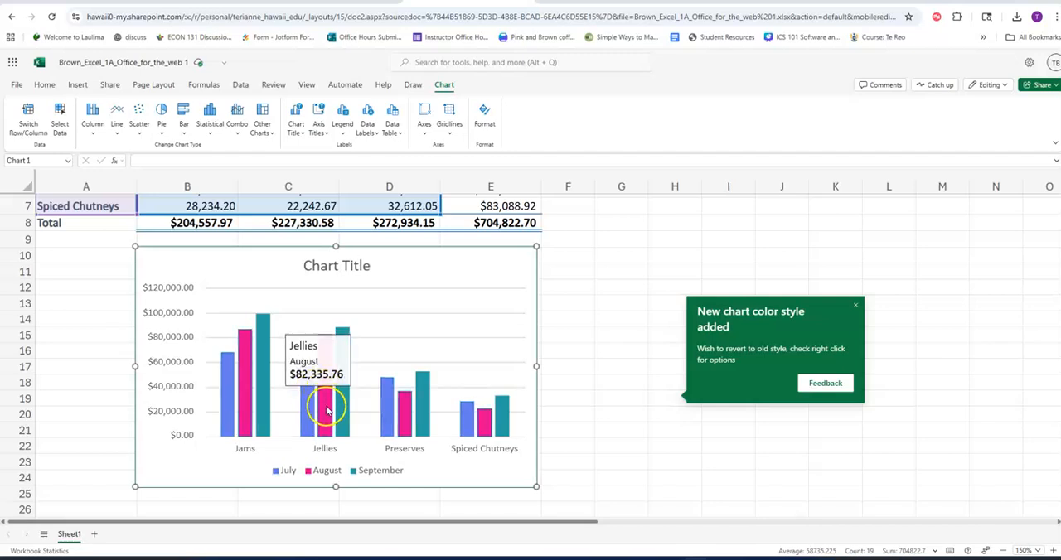
mouse_move(343, 417)
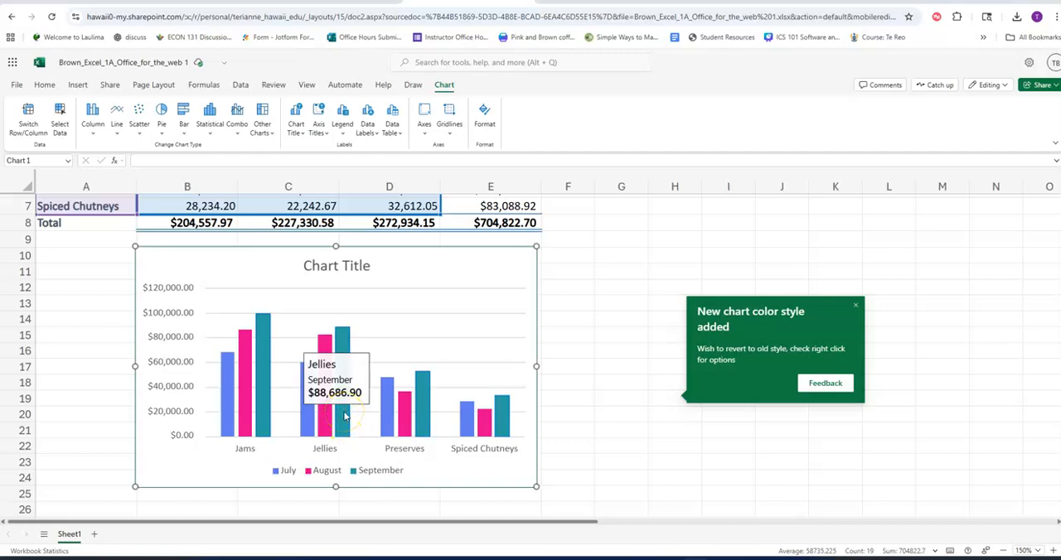
left_click(309, 475)
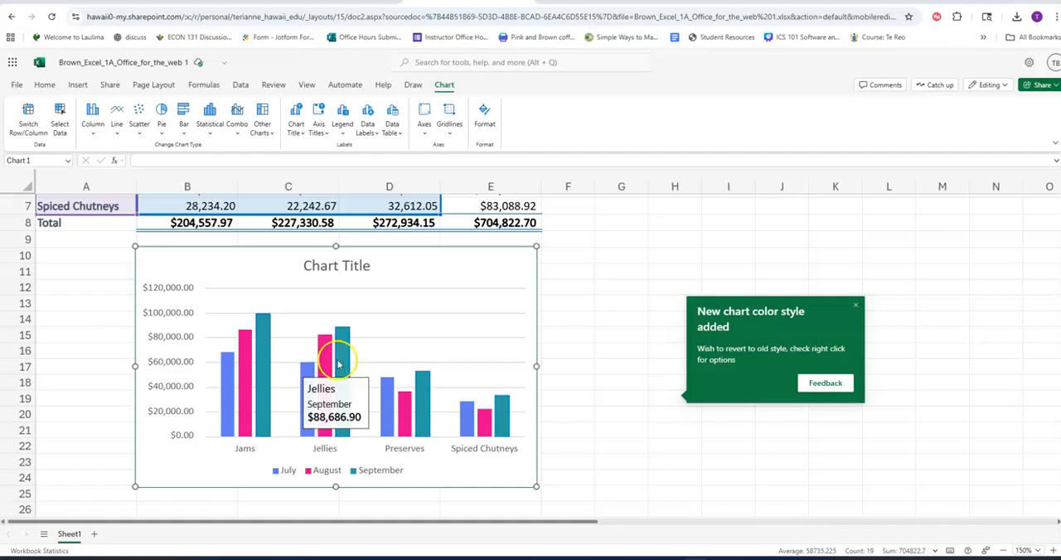
Replace the placeholder chart title with "Thirs Quarter Sales for Fruit Spreads".
left_click(353, 269)
left_click(339, 267)
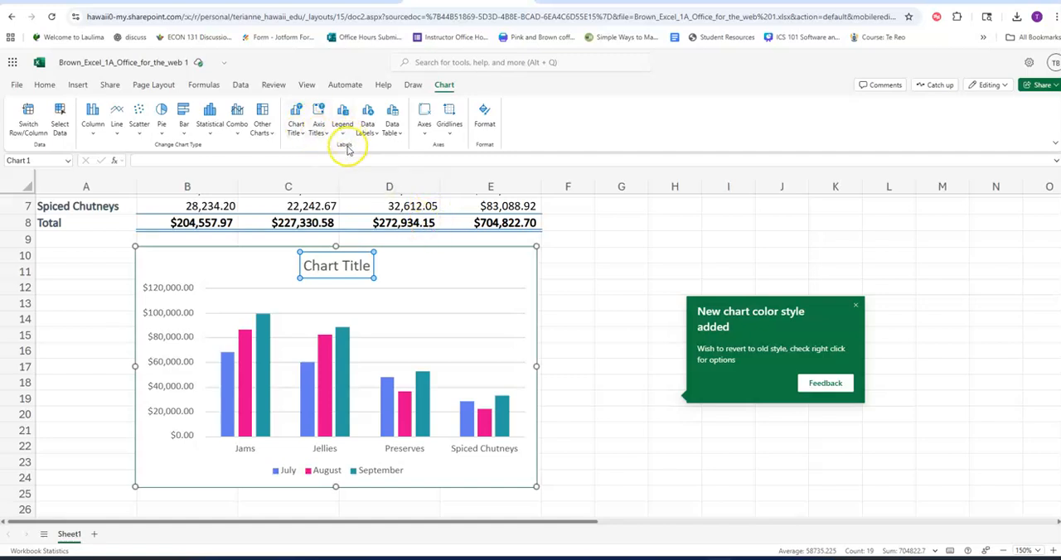
left_click(296, 128)
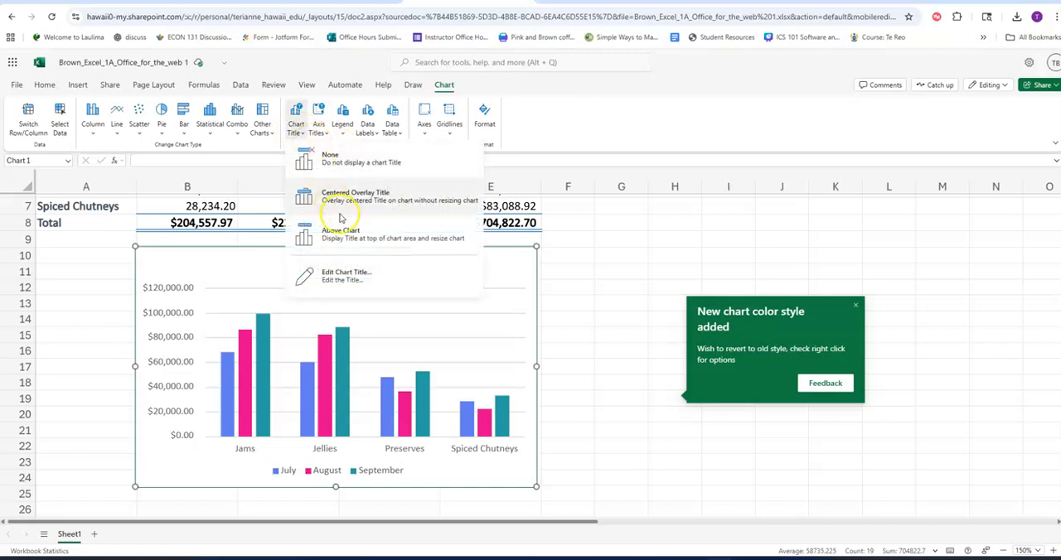
left_click(347, 284)
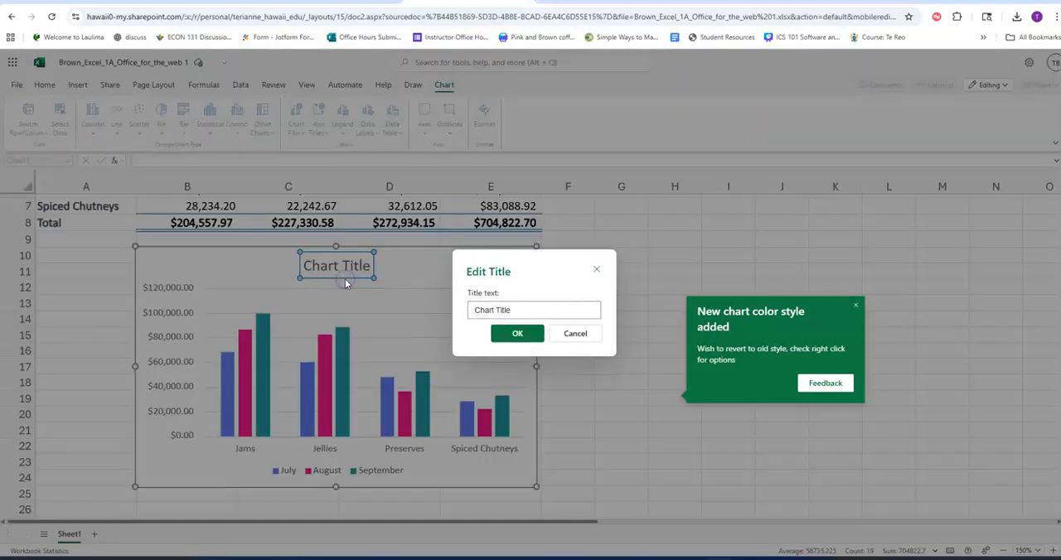
triple_click(513, 308)
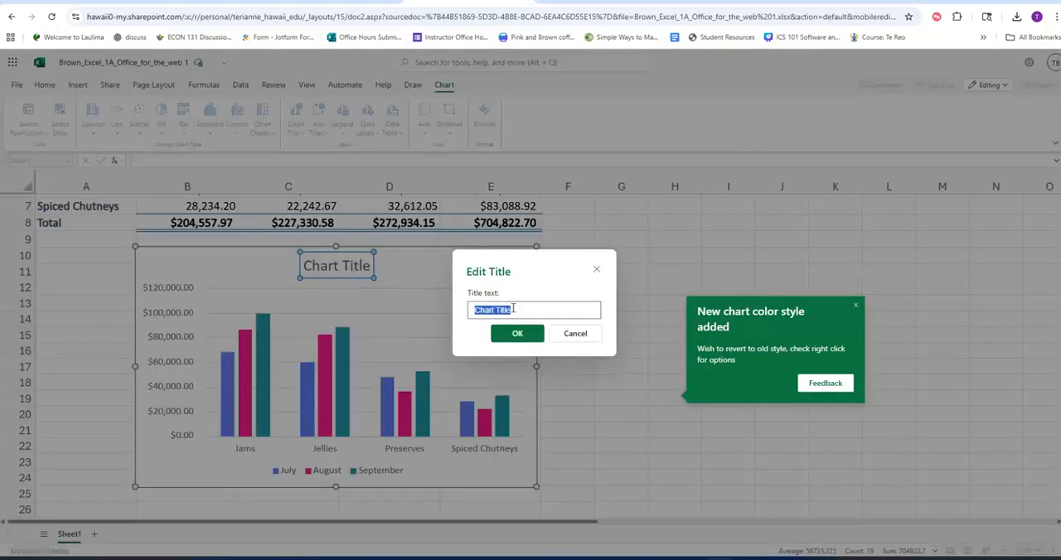
type("Thi")
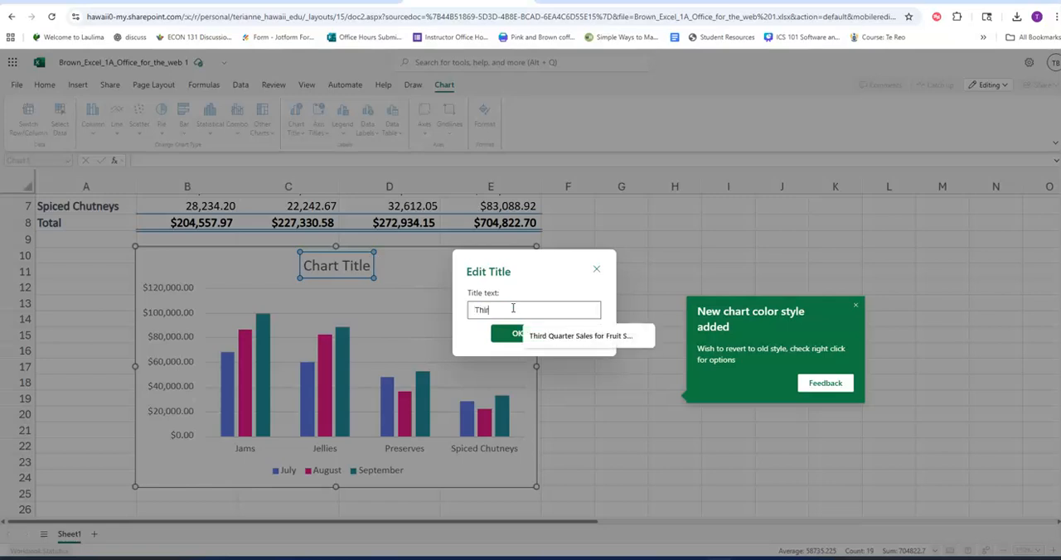
type("rs Quarter Sales for Frui")
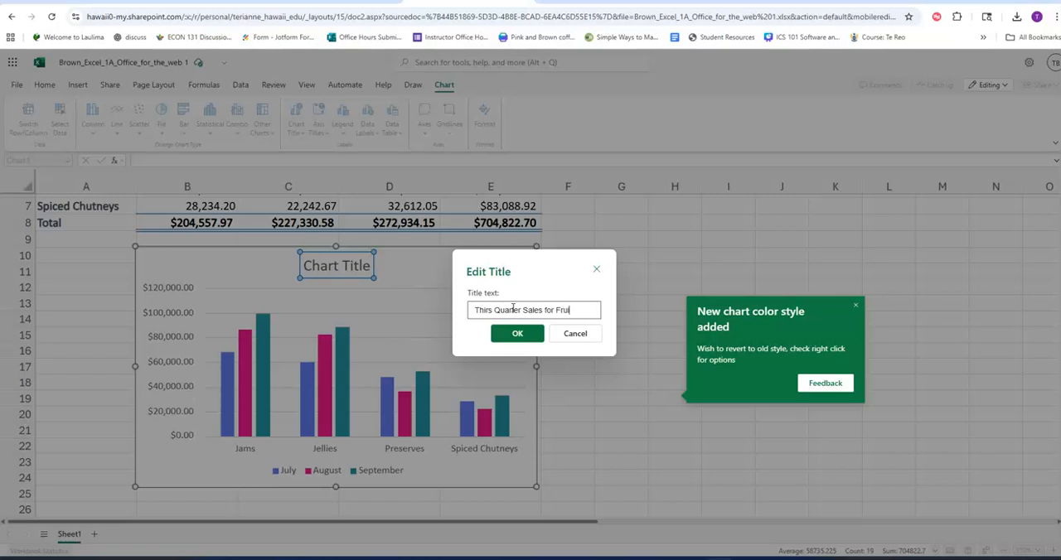
type("t Spreads")
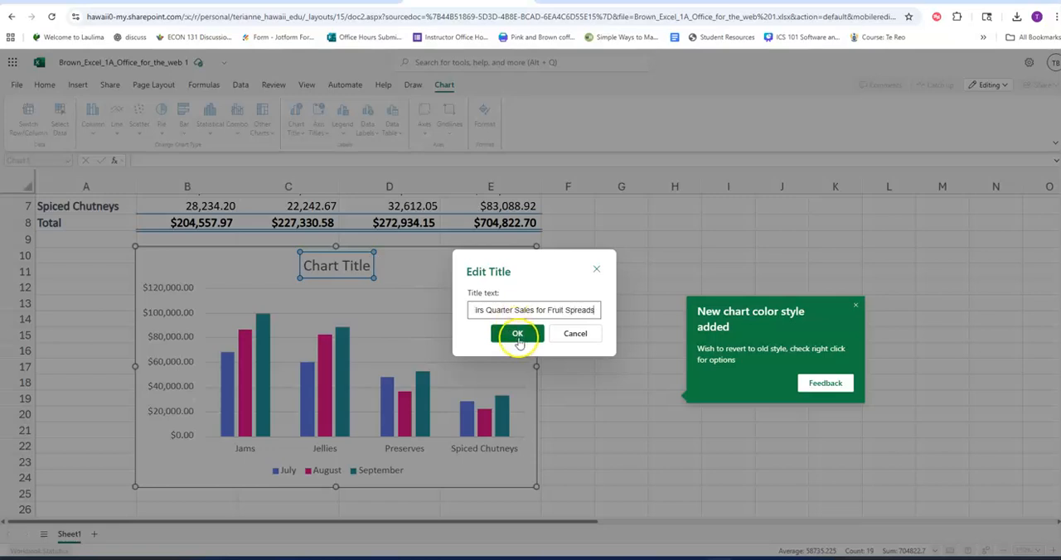
left_click(518, 333)
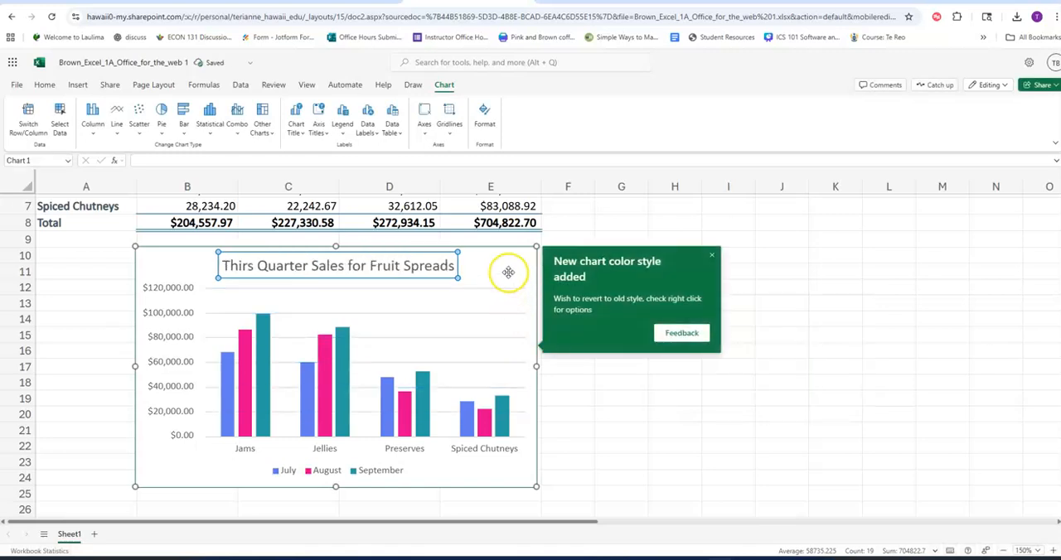
Correct the chart title's first word so the title reads "Third Quarter Sales for Fruit Spreads", dismissing the color style notice.
left_click(249, 268)
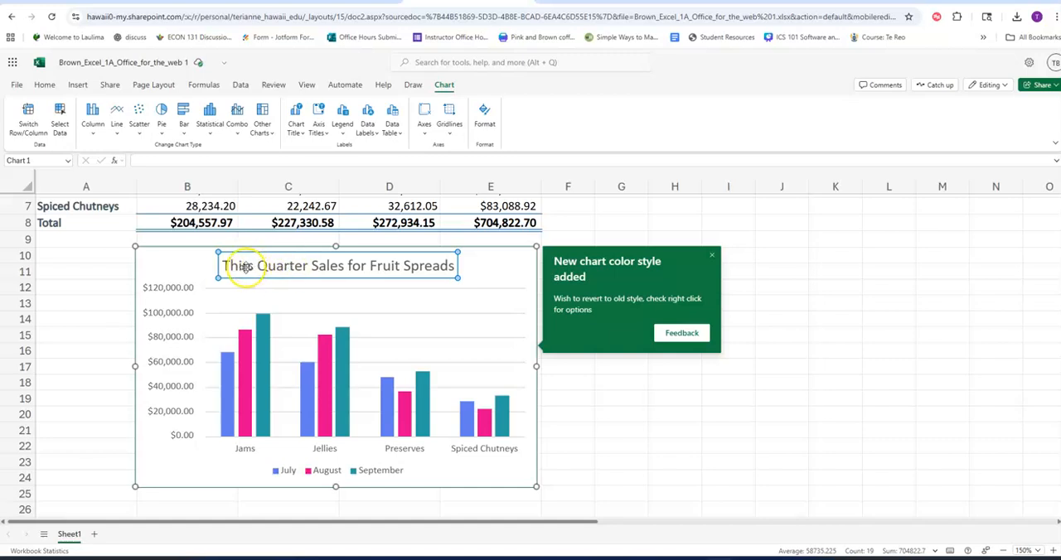
double_click(250, 268)
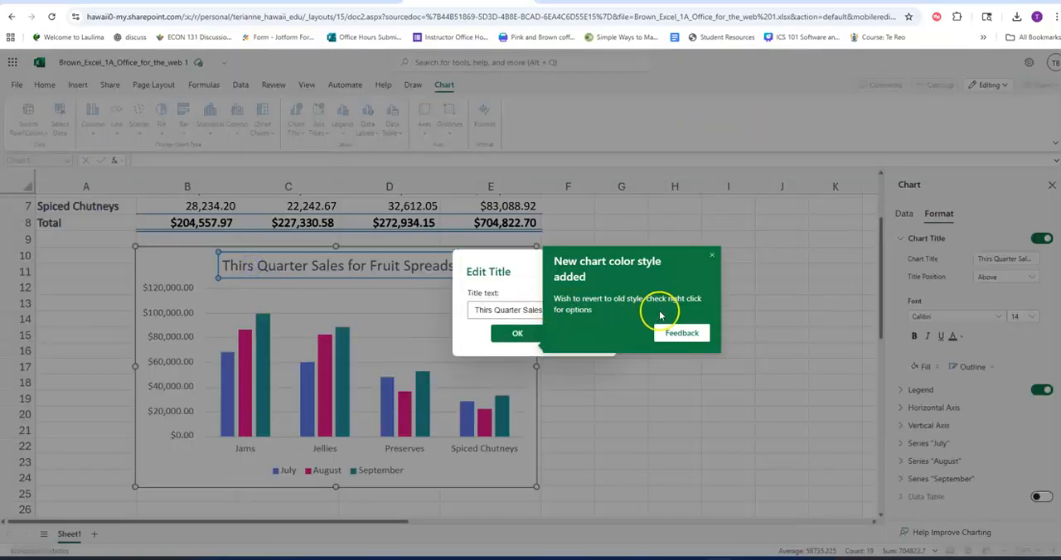
left_click(713, 256)
left_click(489, 310)
key("BackSpace")
type("d")
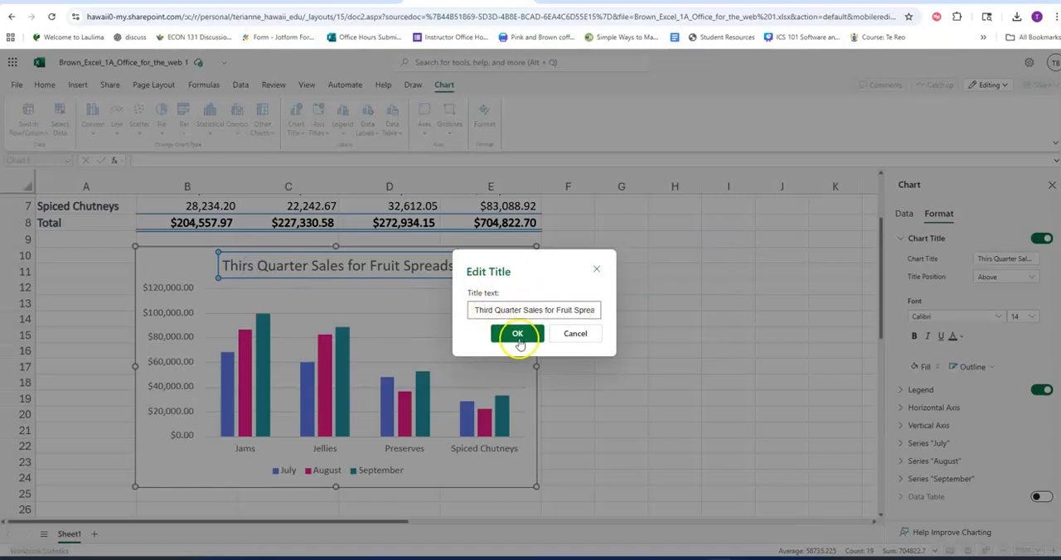
left_click(517, 333)
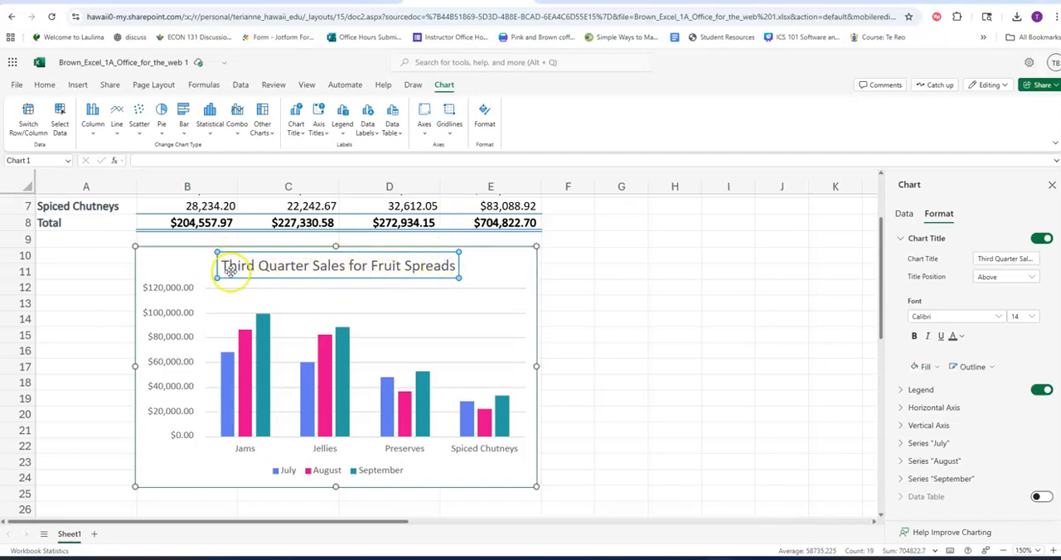
Show the chart title's formatting options and set the title position to Above.
left_click(442, 88)
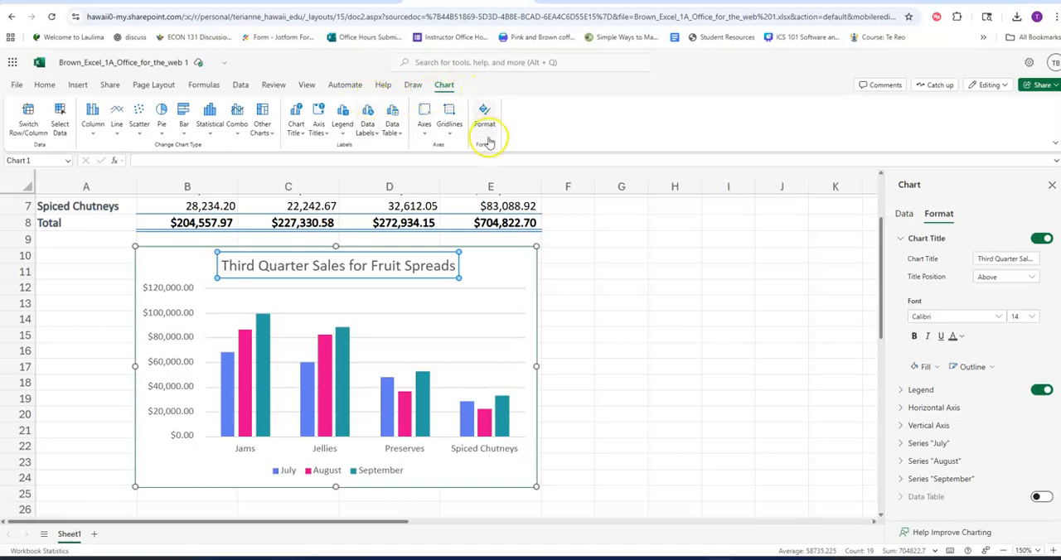
left_click(487, 123)
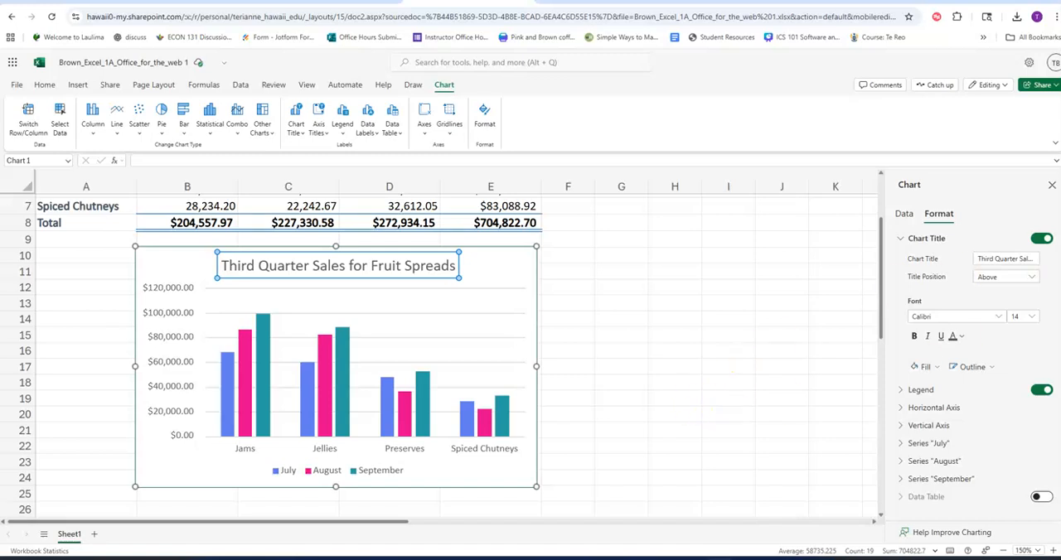
left_click(905, 240)
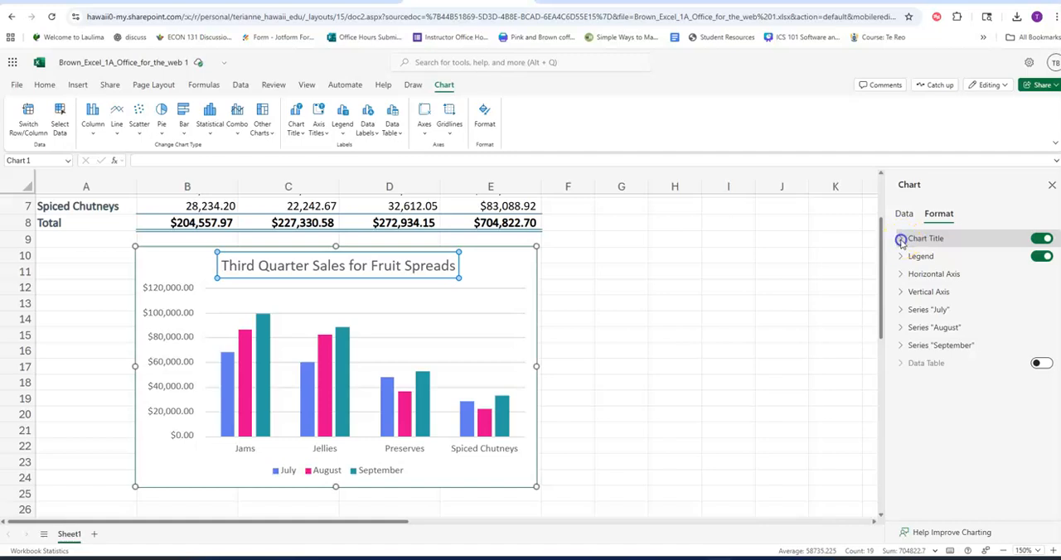
left_click(902, 240)
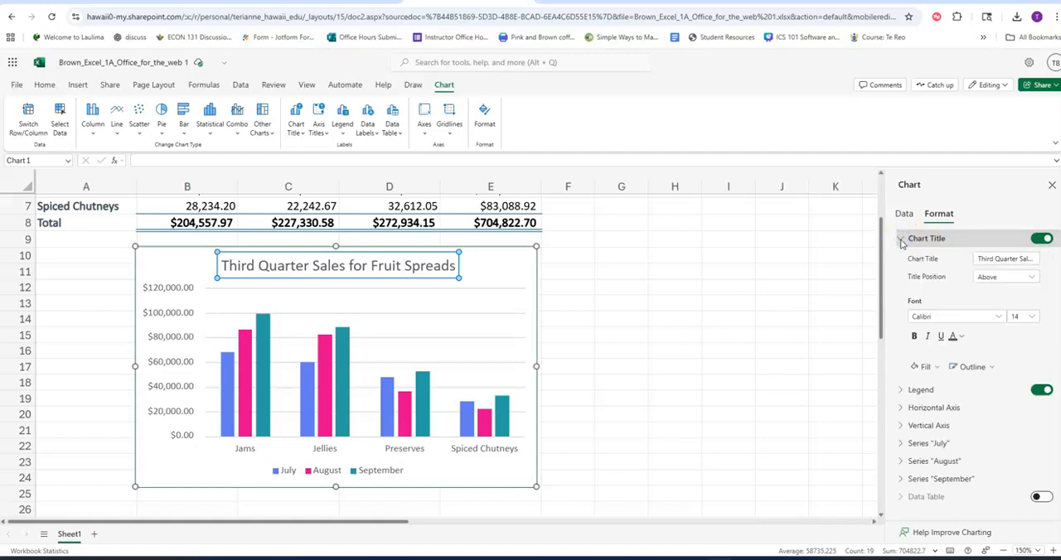
left_click(995, 259)
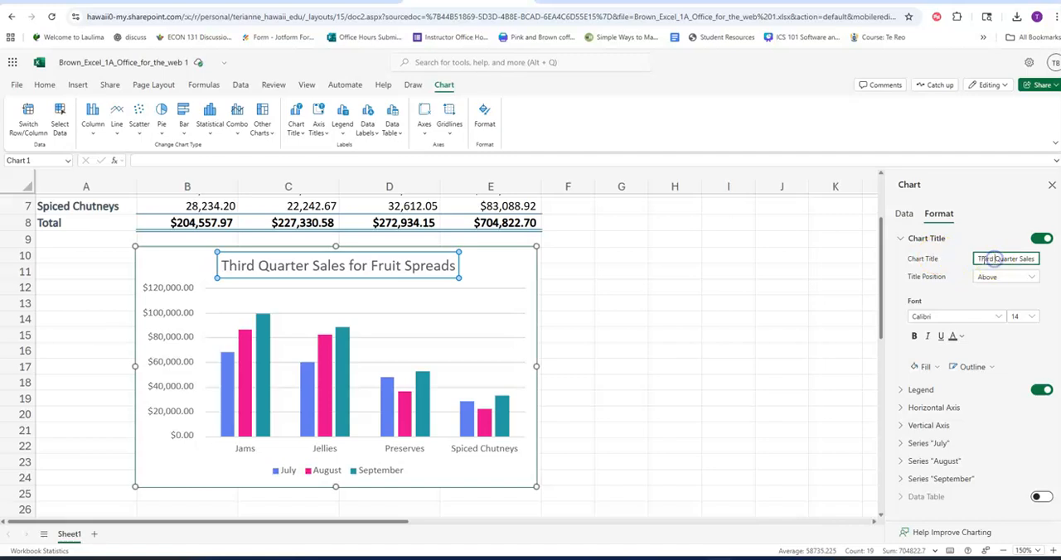
left_click_drag(994, 258, 1054, 260)
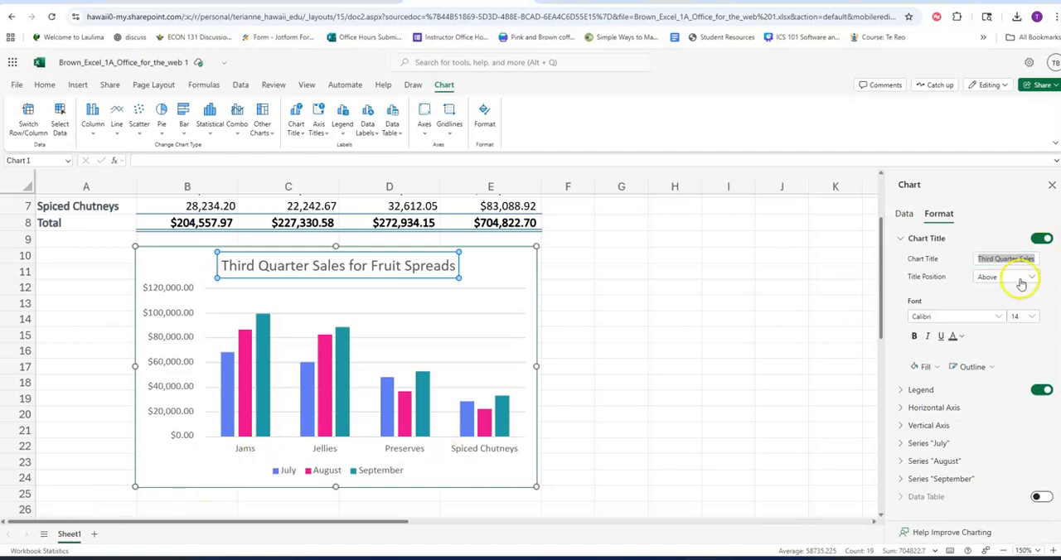
left_click(1020, 280)
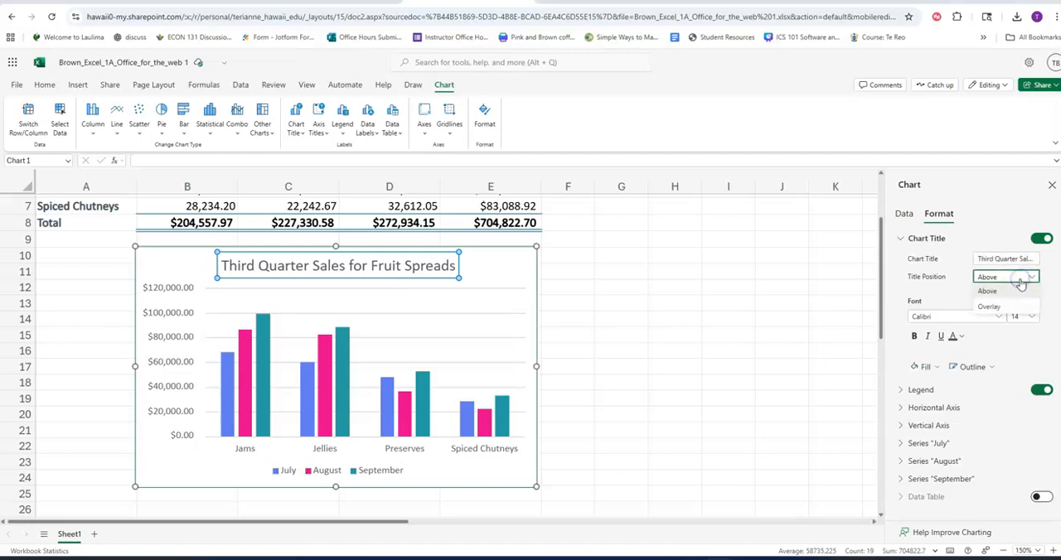
left_click(1021, 293)
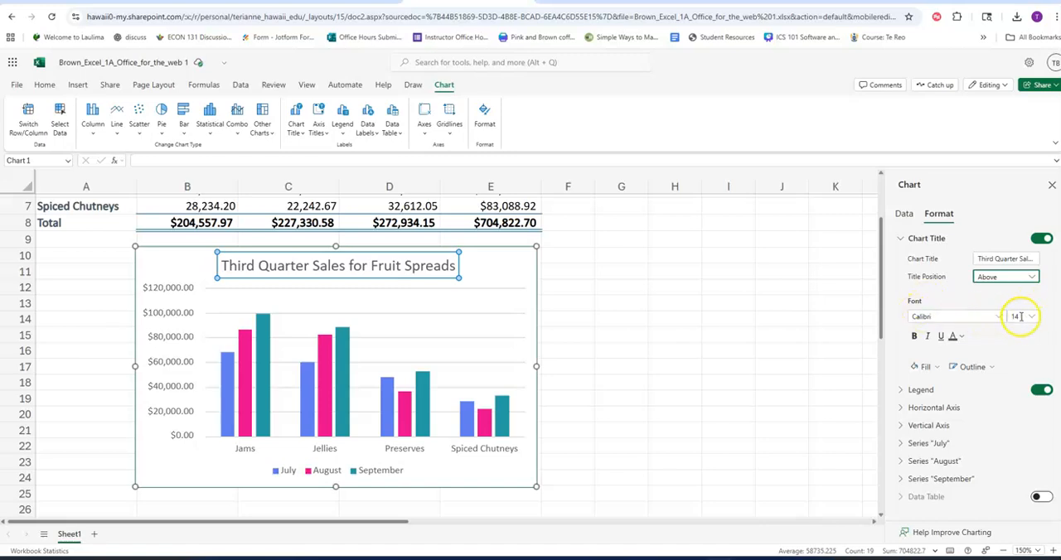
Format the chart title in the orange theme color and bold, and close the chart formatting options.
left_click(959, 337)
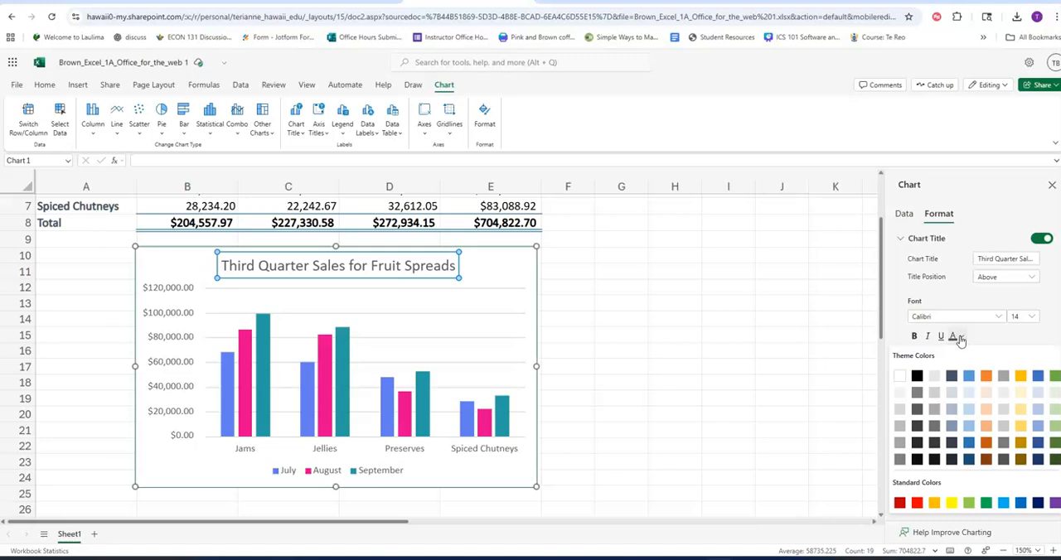
left_click(987, 377)
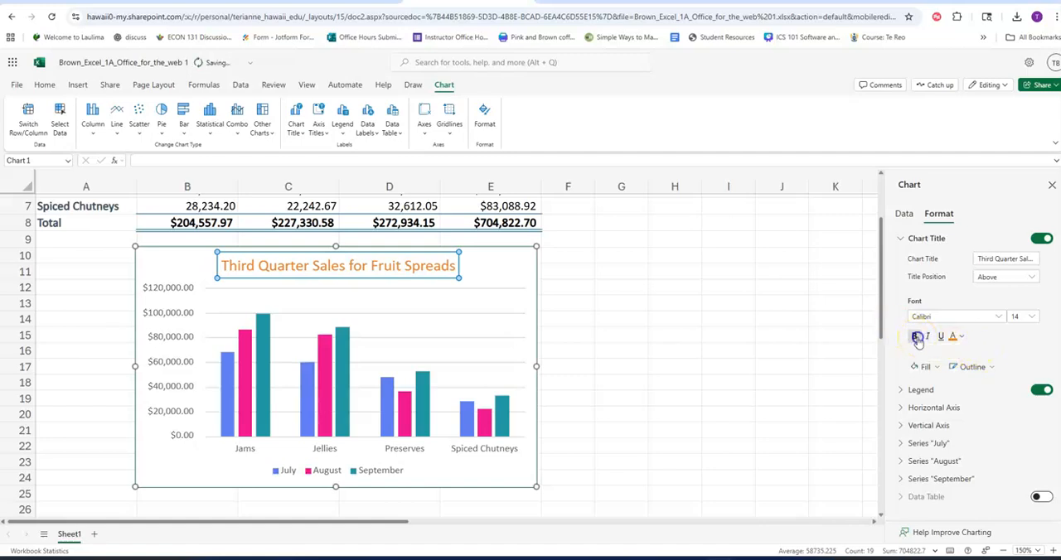
left_click(916, 337)
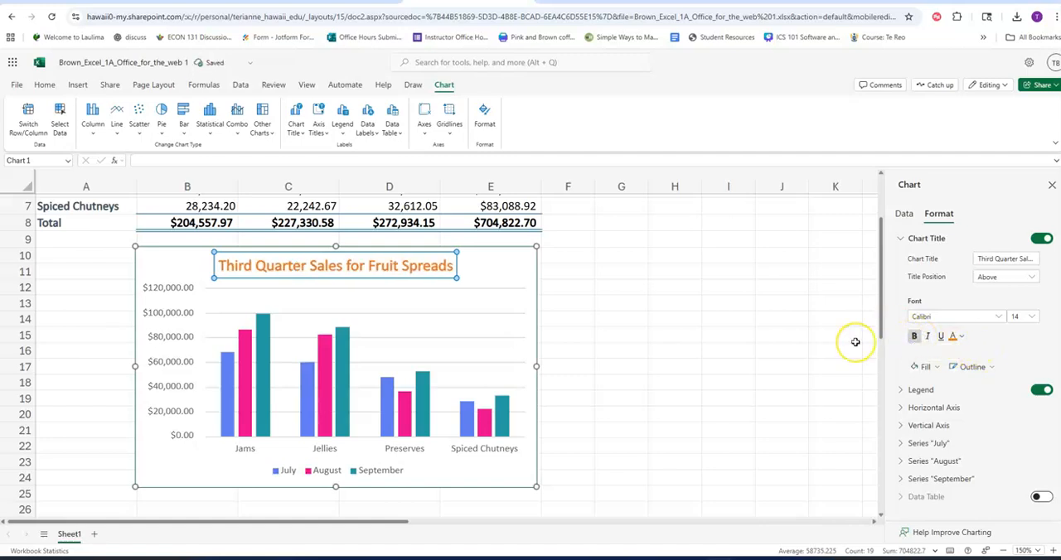
left_click(1052, 185)
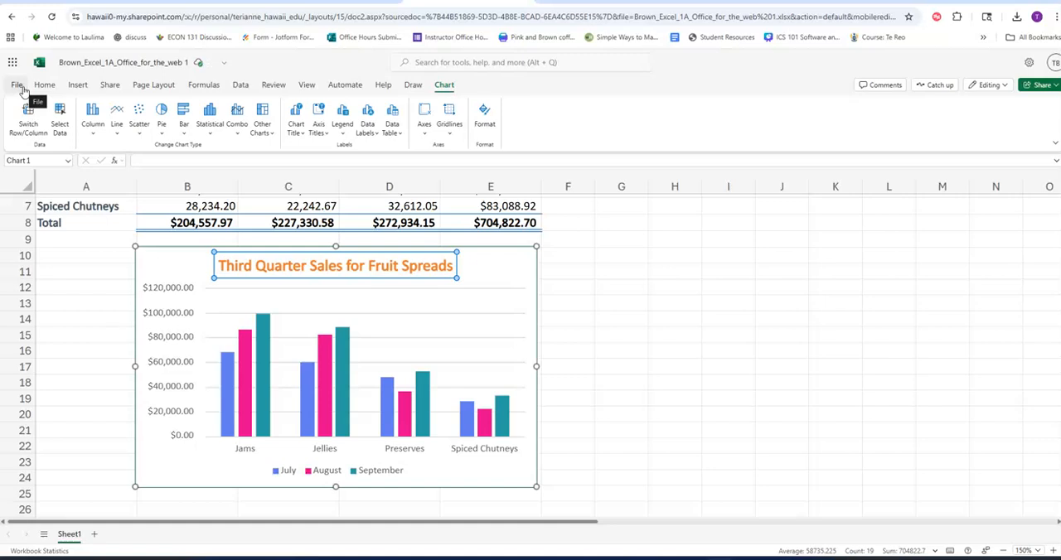
Download a copy of the finished Excel 1A workbook to the computer.
left_click(22, 87)
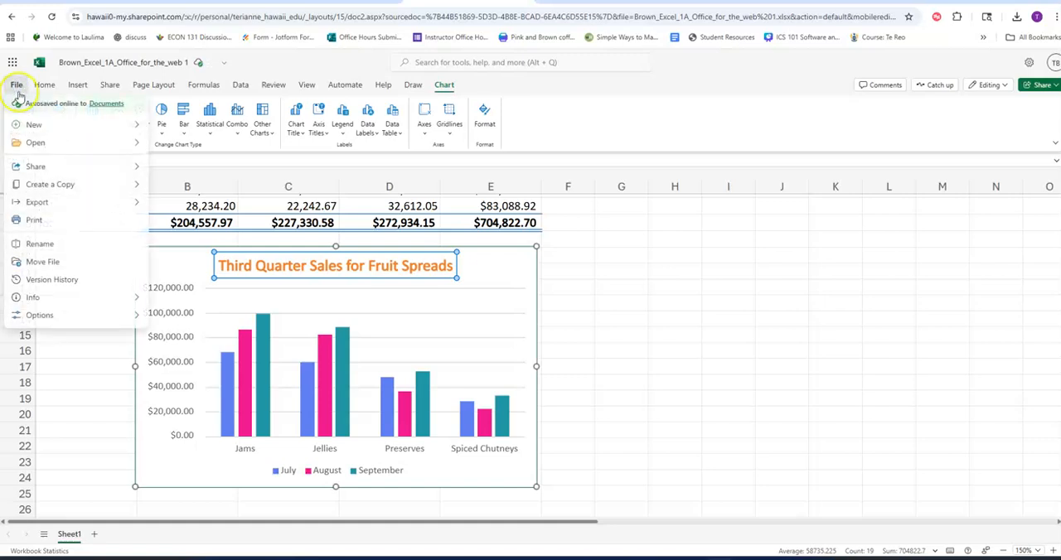
mouse_move(71, 184)
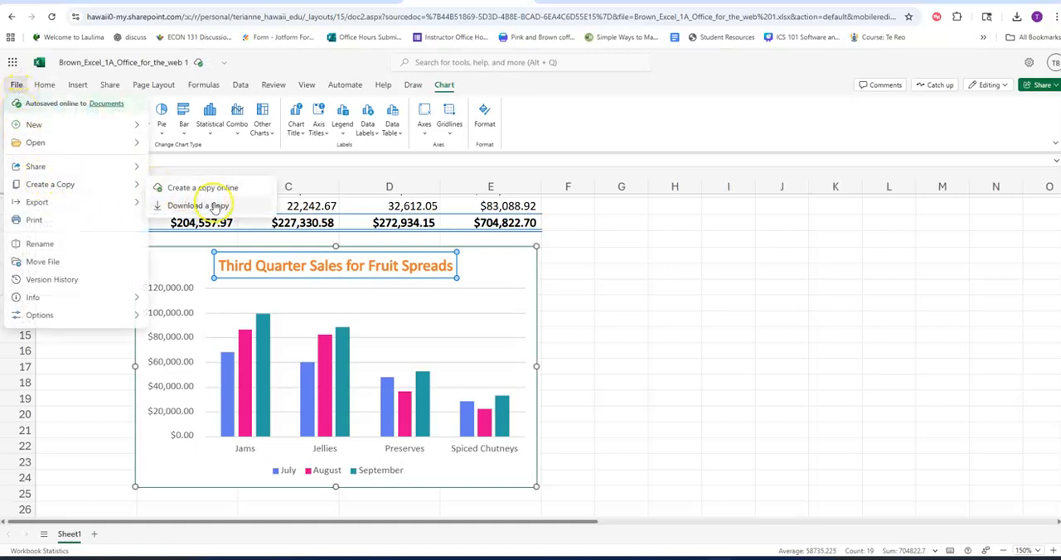
left_click(220, 208)
Switch to the Excel 1A Grader page in MyLab IT, close the instructions, and upload the downloaded 1A workbook copy for grading.
left_click(205, 2)
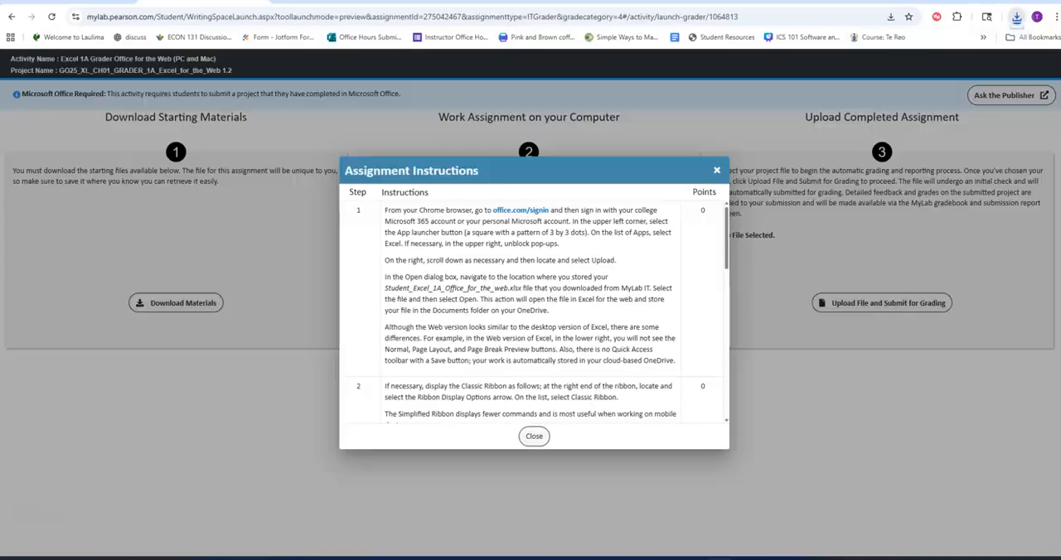
left_click(716, 171)
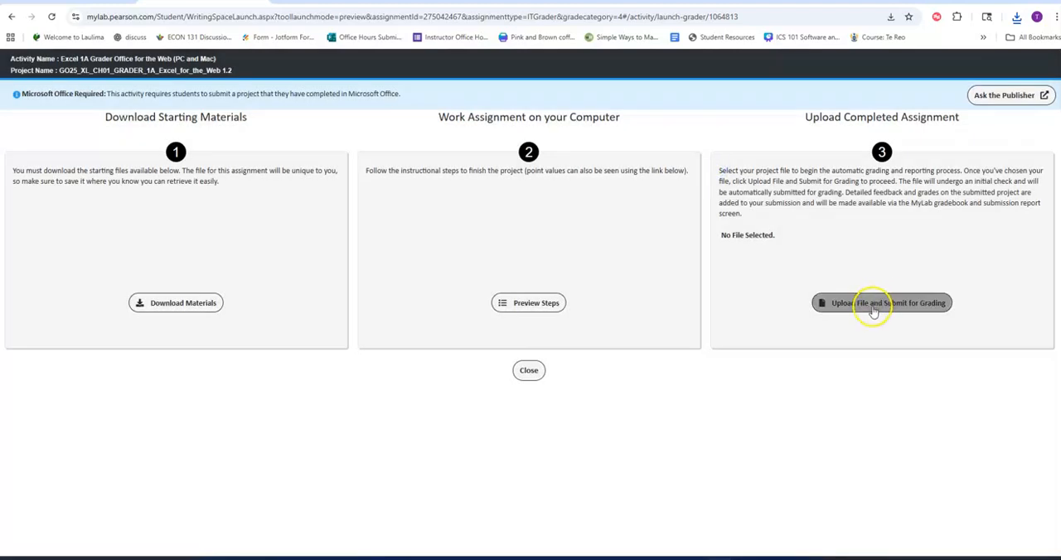
left_click(868, 307)
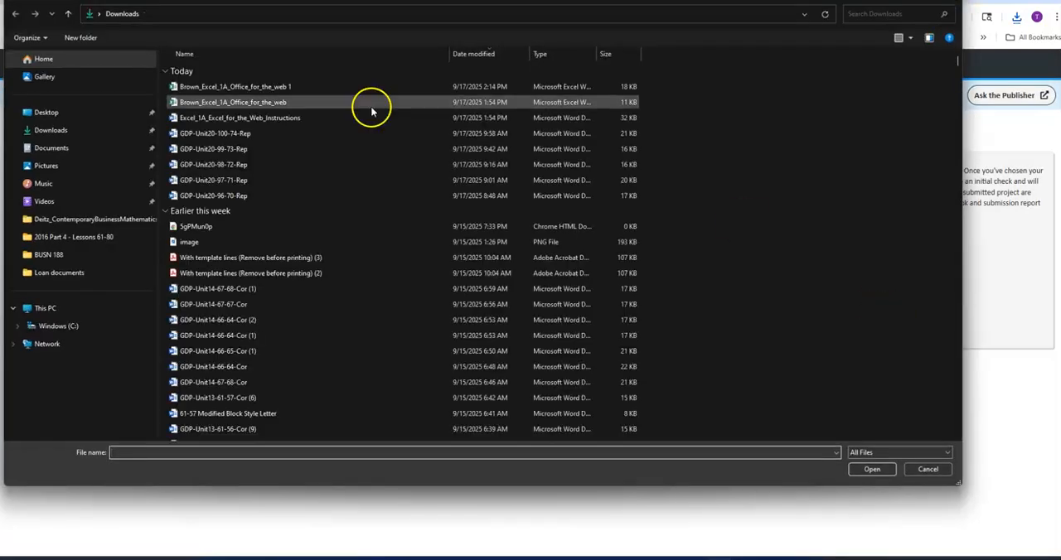
left_click(286, 86)
left_click(870, 470)
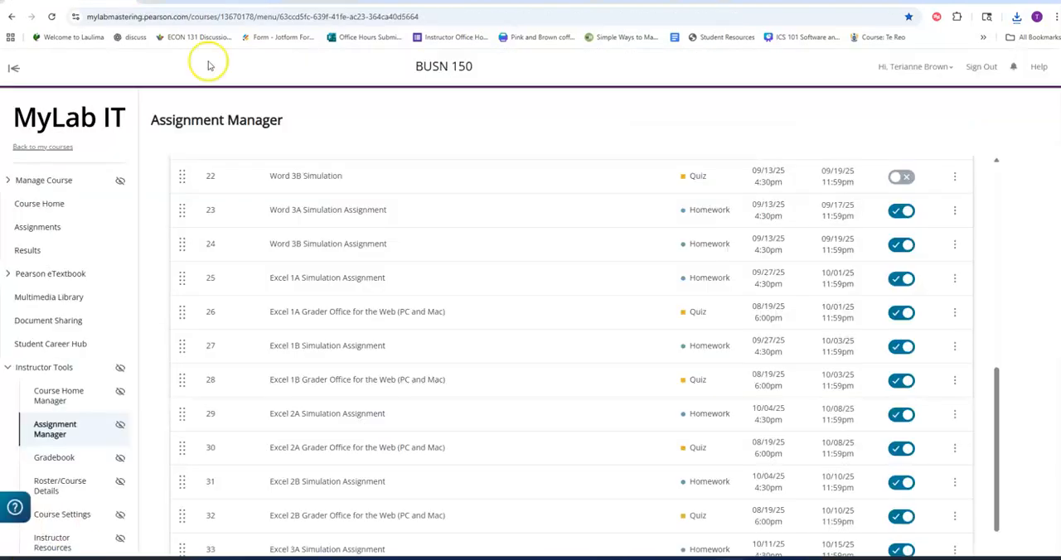
Open the Excel 1B Grader Office for the Web assignment in MyLab IT and download its starting materials.
left_click(954, 379)
left_click(927, 510)
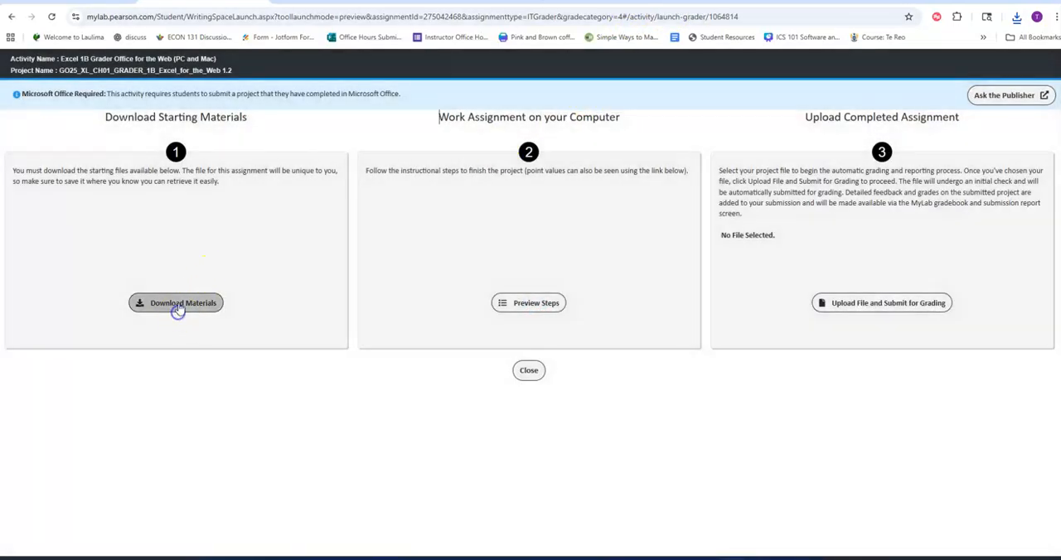
left_click(178, 305)
left_click(536, 412)
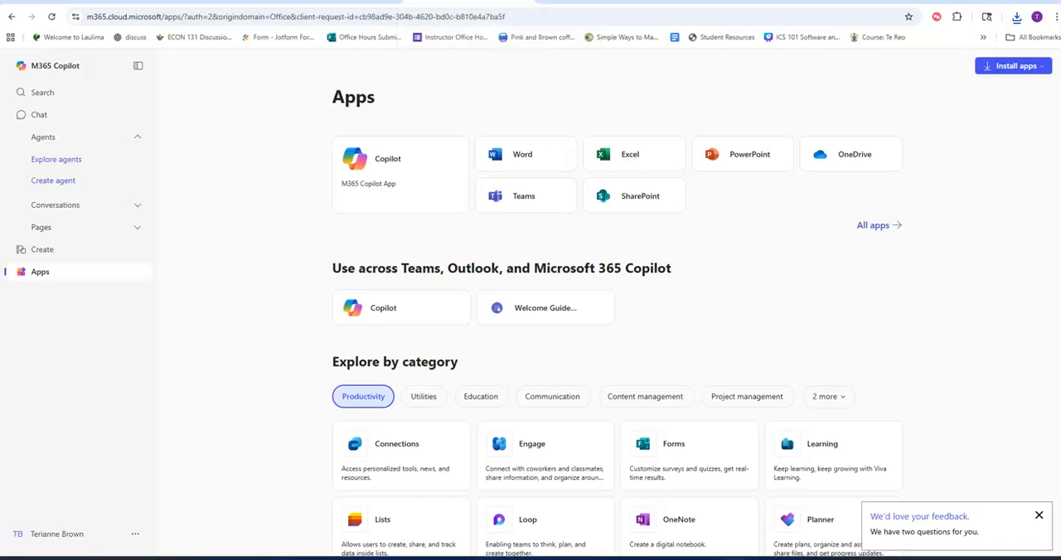
Open Excel from the Microsoft 365 apps page and upload the Excel 1B starting workbook from Downloads.
left_click(618, 154)
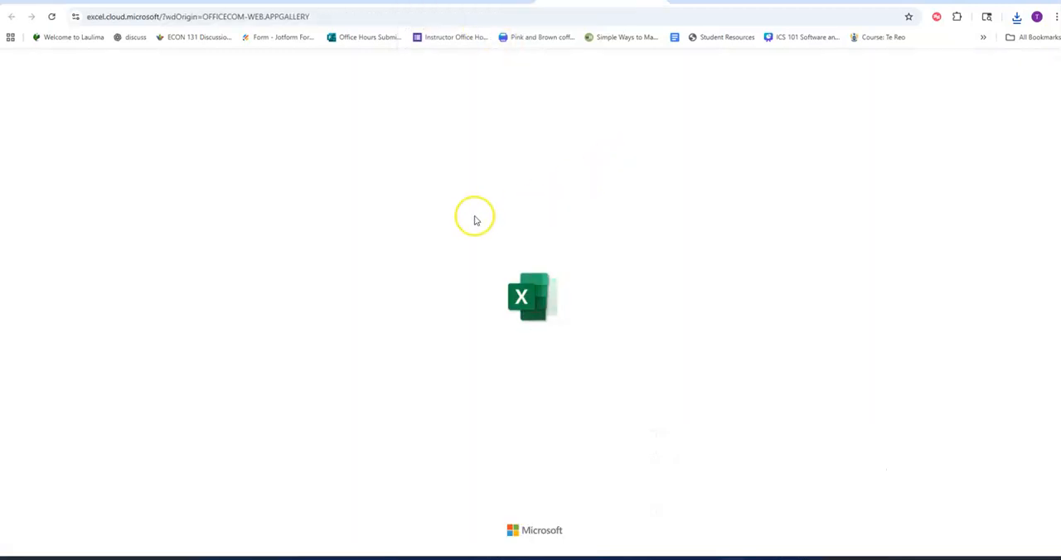
left_click(237, 160)
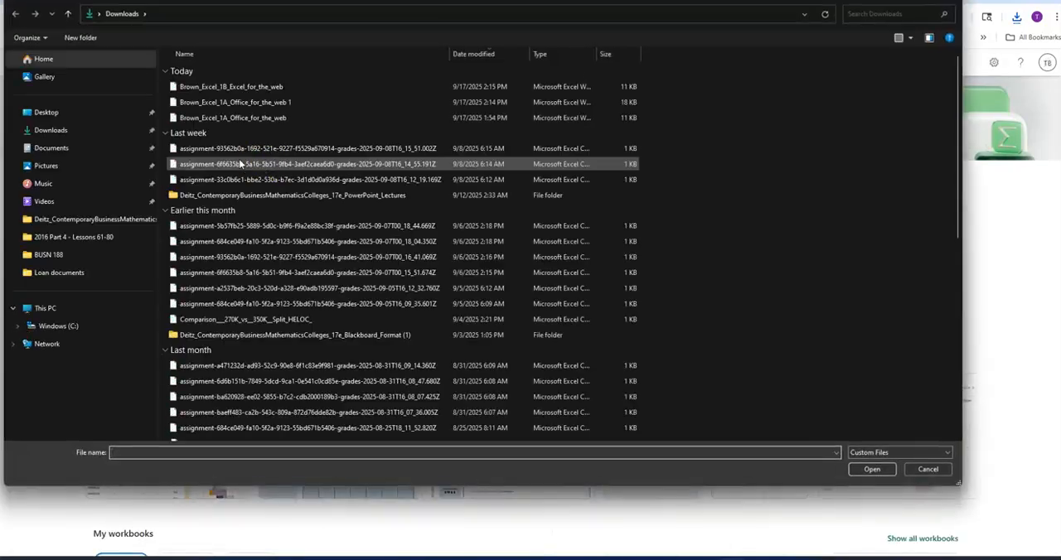
double_click(242, 89)
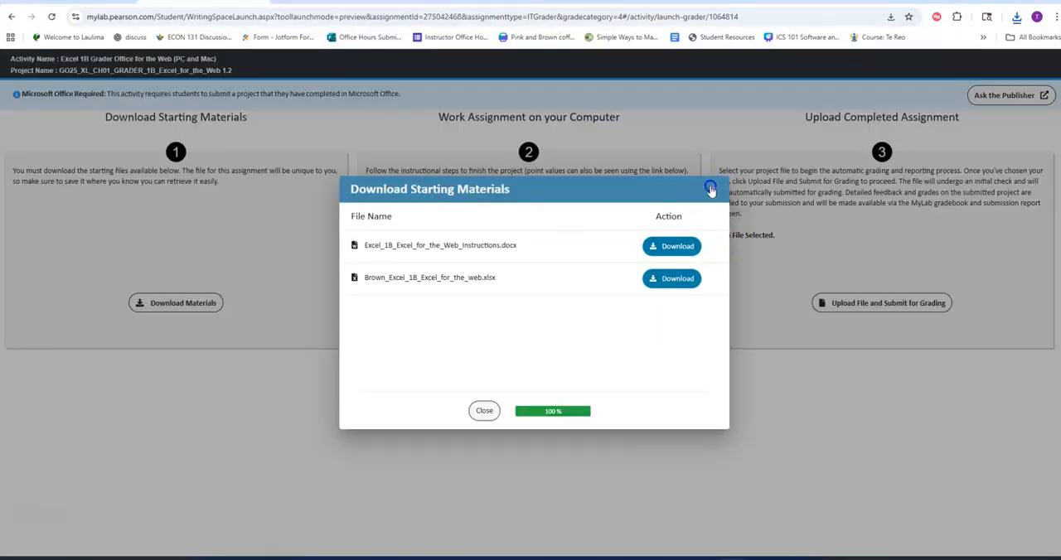
Open the Excel_1B_Excel_for_the_Web instructions in Word, enable editing, and review the project steps.
left_click(710, 188)
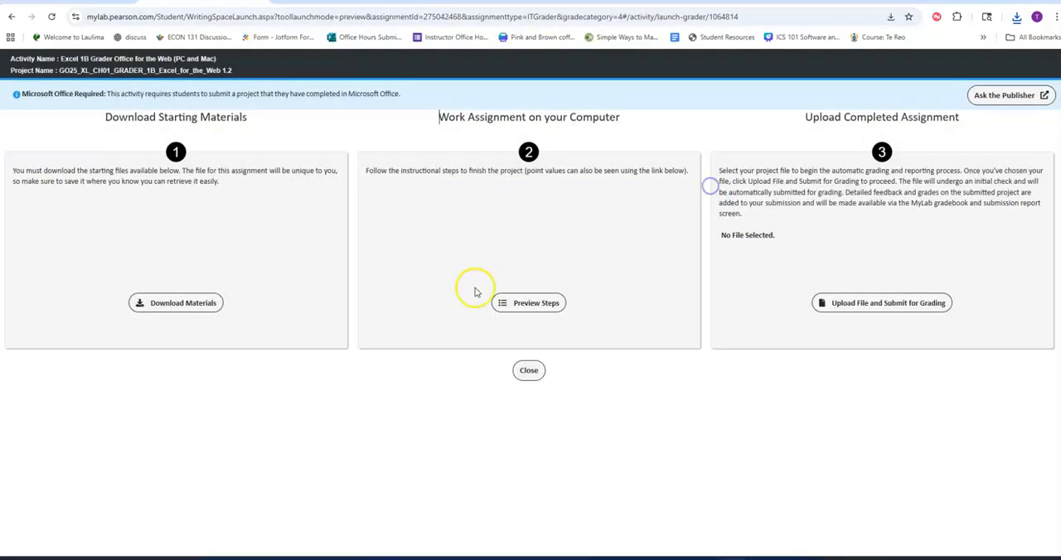
left_click(552, 304)
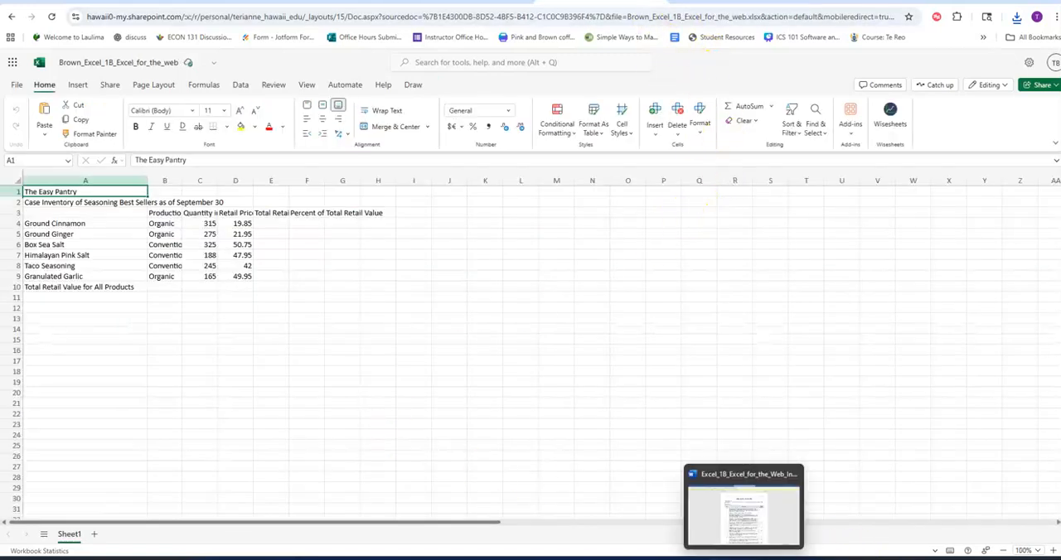
left_click(750, 541)
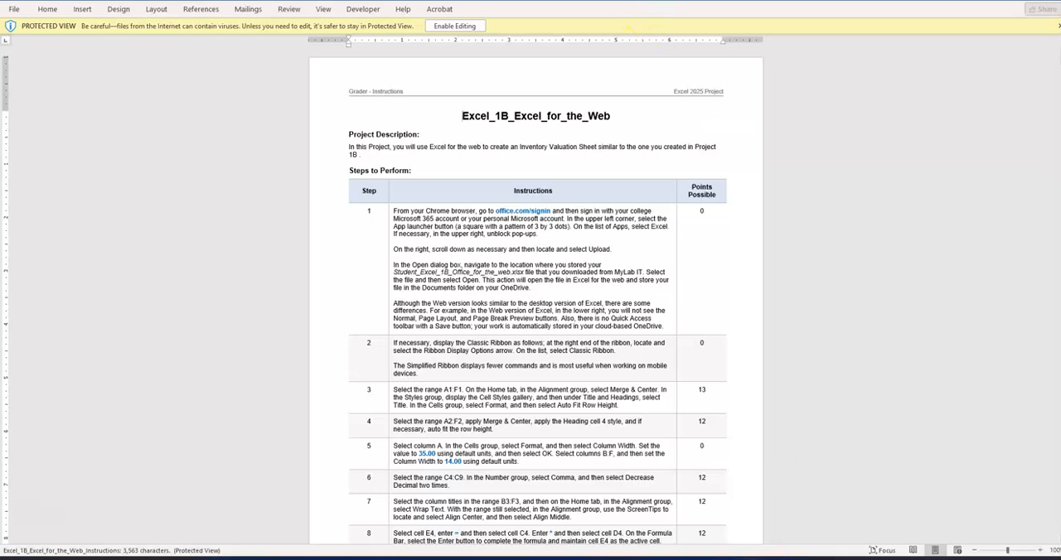
left_click(454, 25)
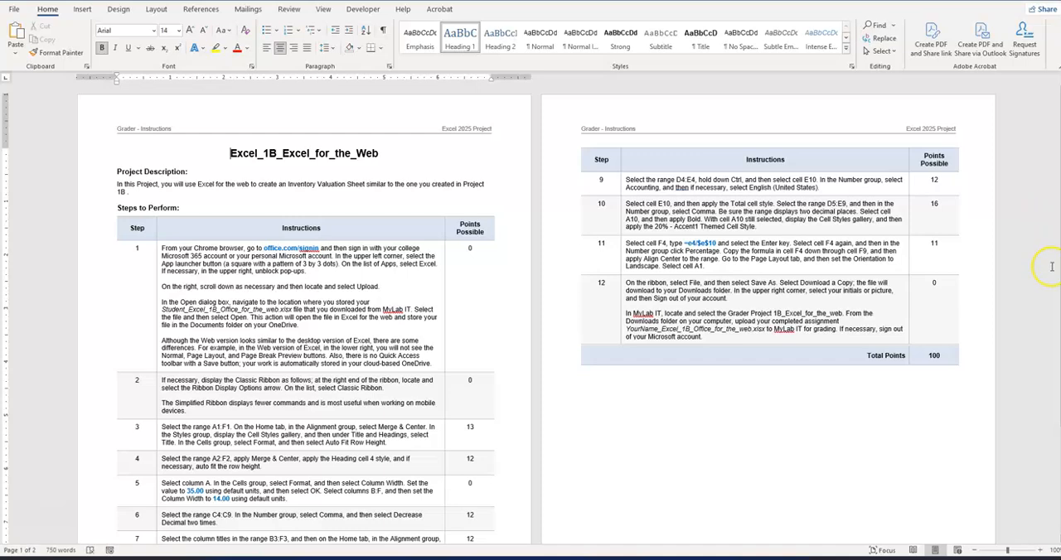
scroll(737, 344, "down", 2)
scroll(519, 304, "up", 2)
scroll(430, 251, "down", 2)
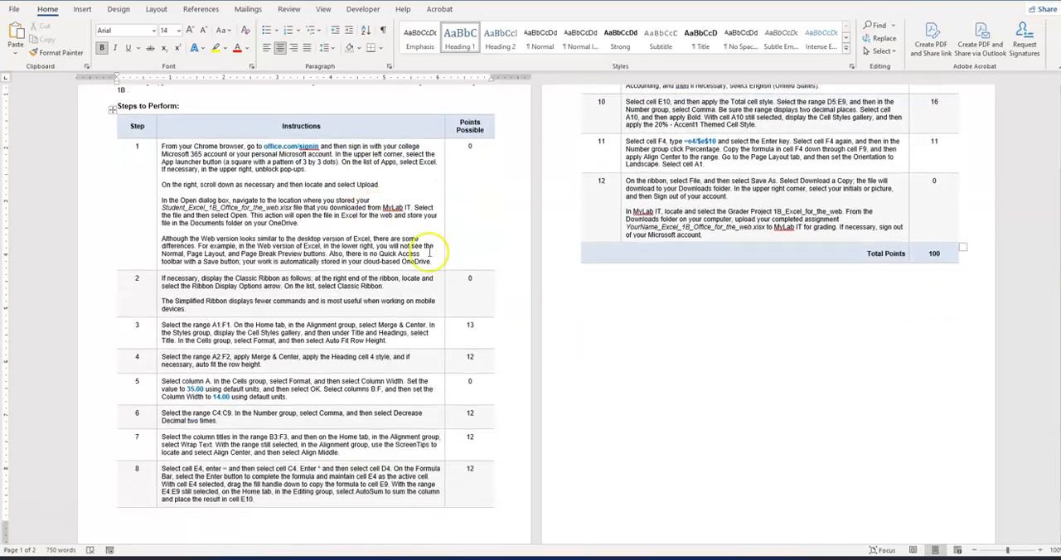
left_click(1005, 554)
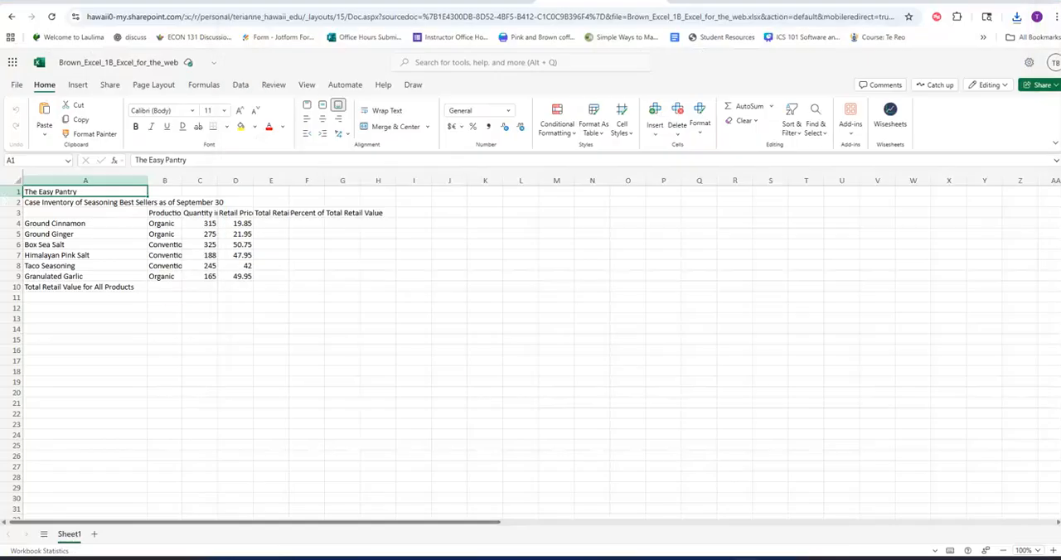
Enlarge the Excel 1B worksheet to 190% and check whether the ribbon layout is set to Classic Ribbon.
left_click(1053, 551)
left_click(1054, 552)
left_click(1053, 551)
left_click(1054, 552)
left_click(1054, 551)
left_click(1053, 551)
left_click(1053, 552)
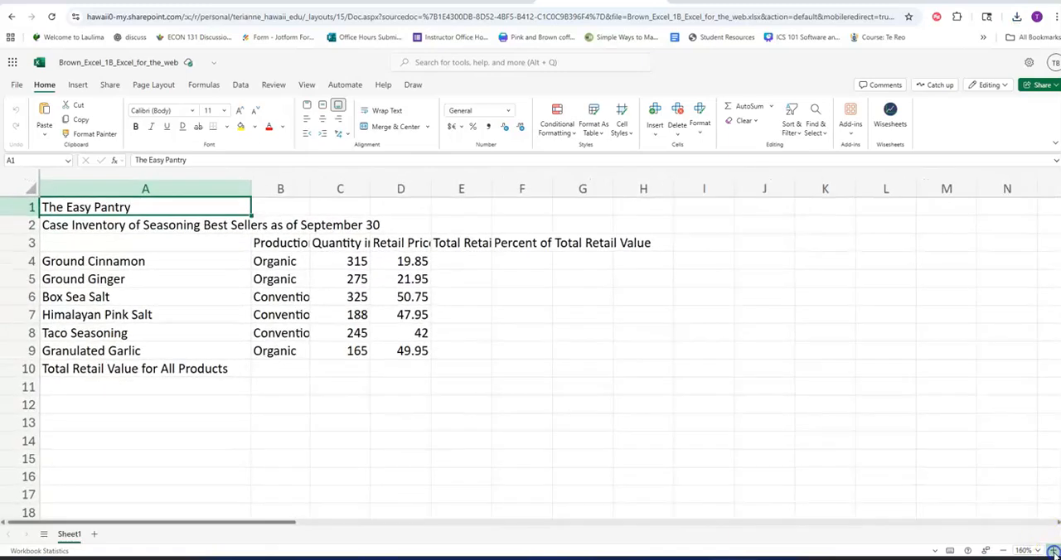
left_click(1054, 551)
left_click(1054, 551)
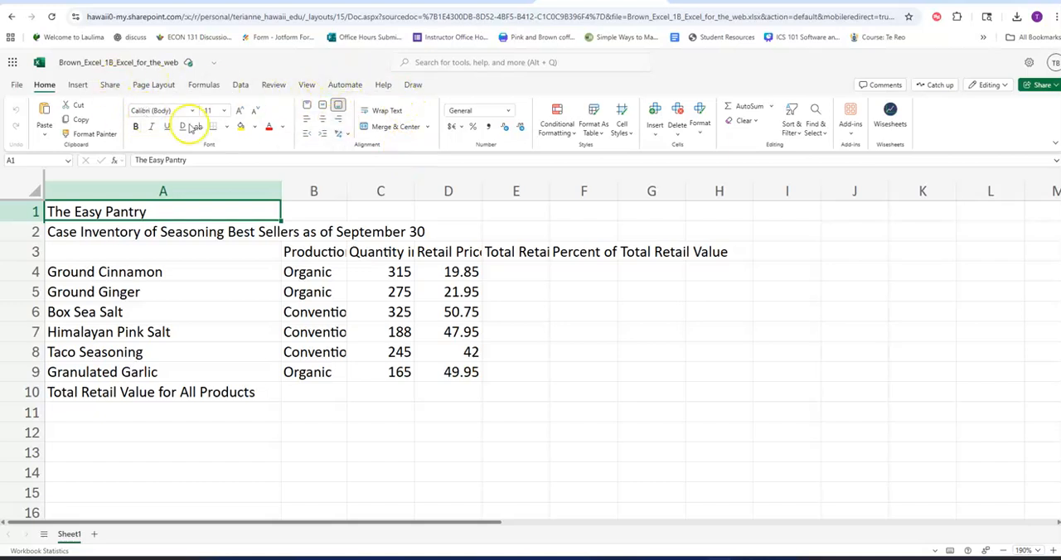
left_click(1055, 145)
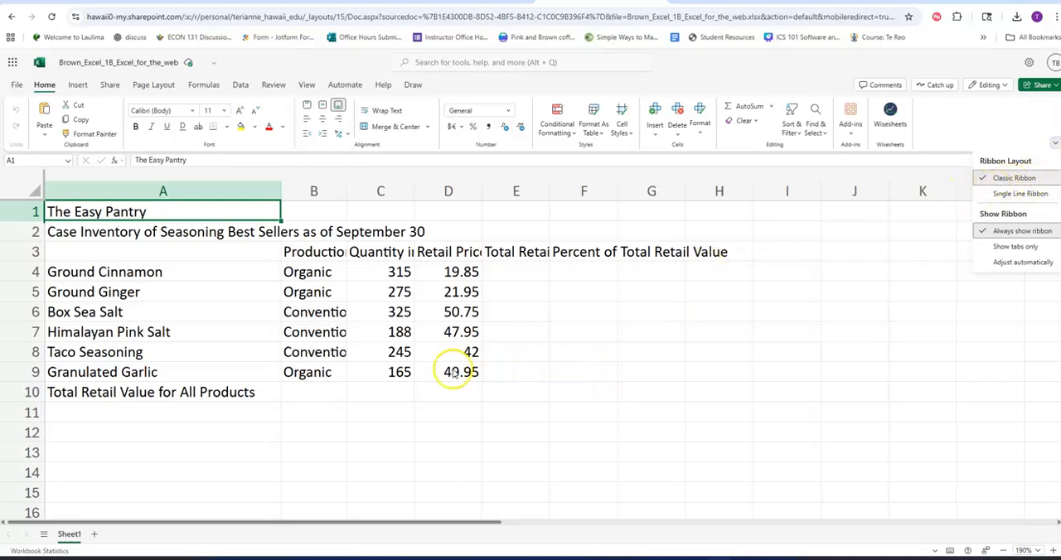
left_click(369, 358)
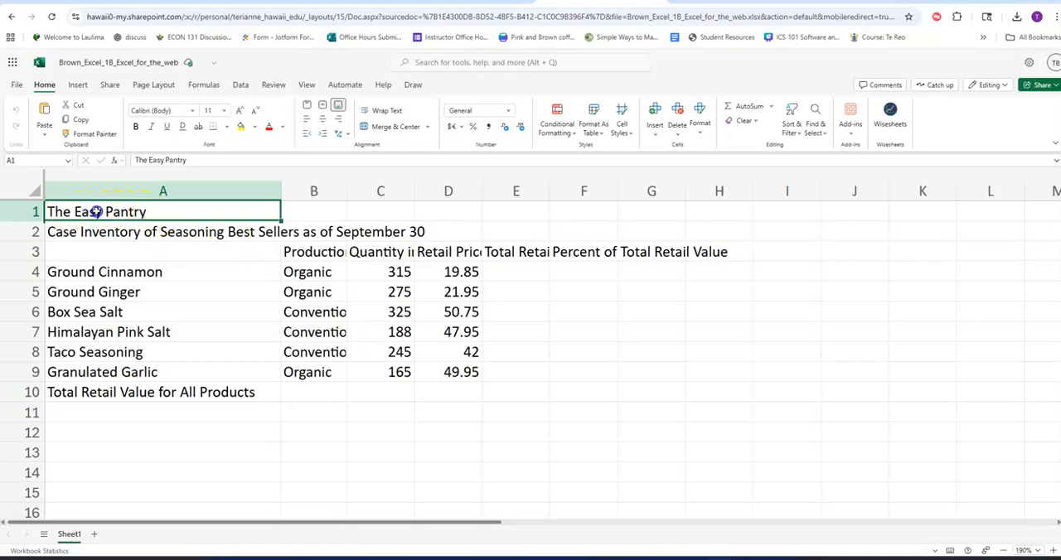
Merge and center the title The Easy Pantry across A1:F1.
left_click_drag(154, 211, 563, 210)
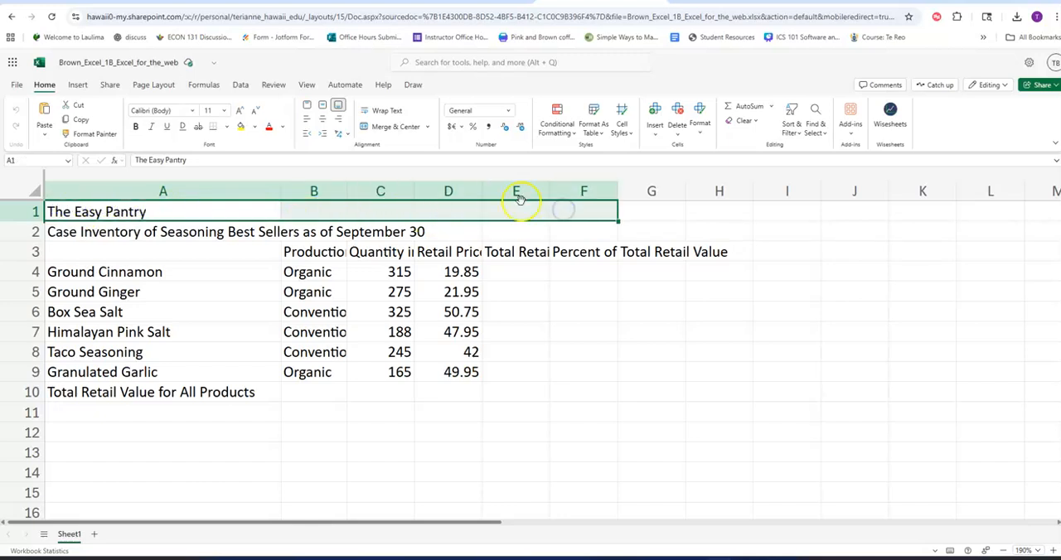
left_click(393, 129)
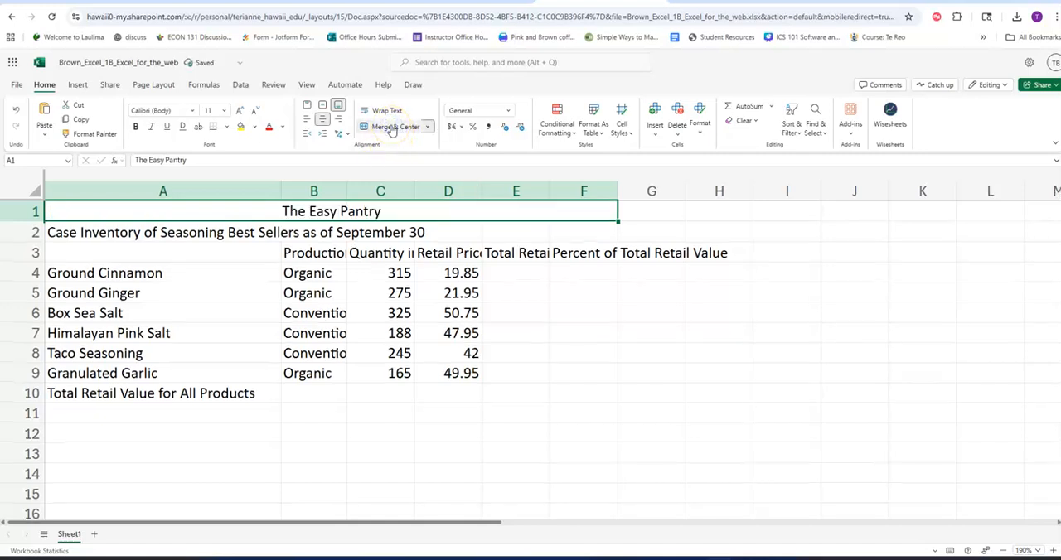
Apply the Title cell style to the merged title The Easy Pantry and AutoFit the height of row 1.
left_click(623, 126)
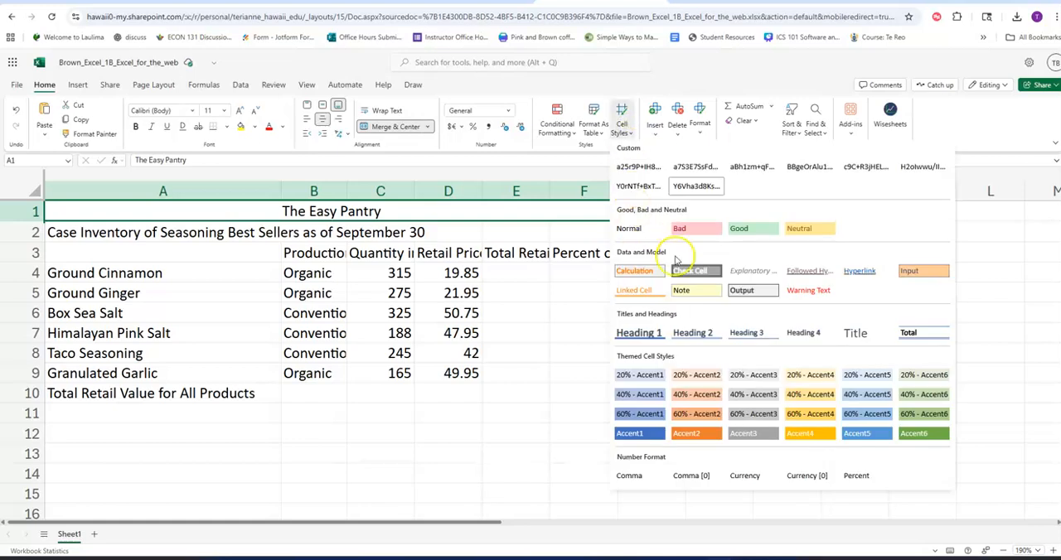
left_click(861, 331)
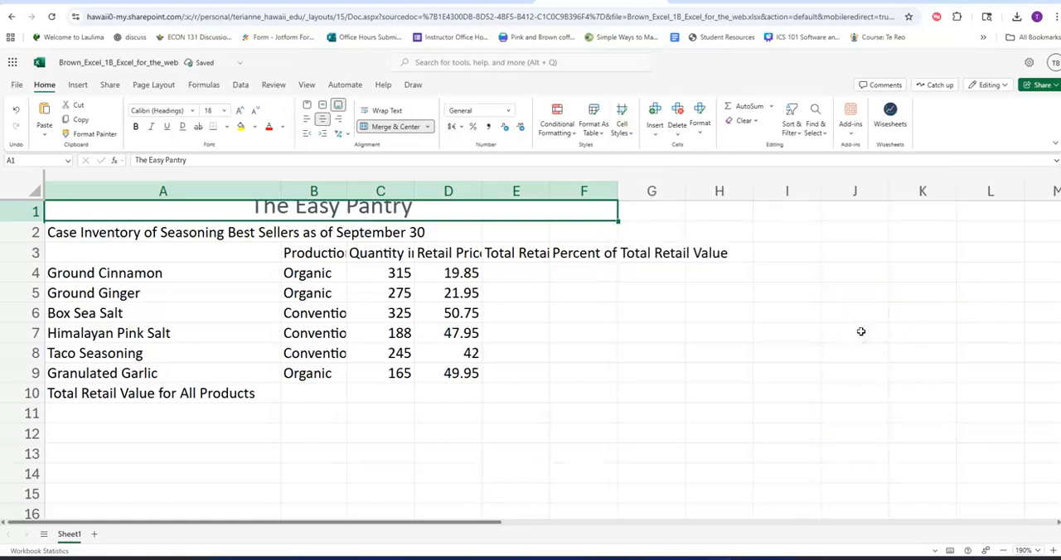
left_click(701, 128)
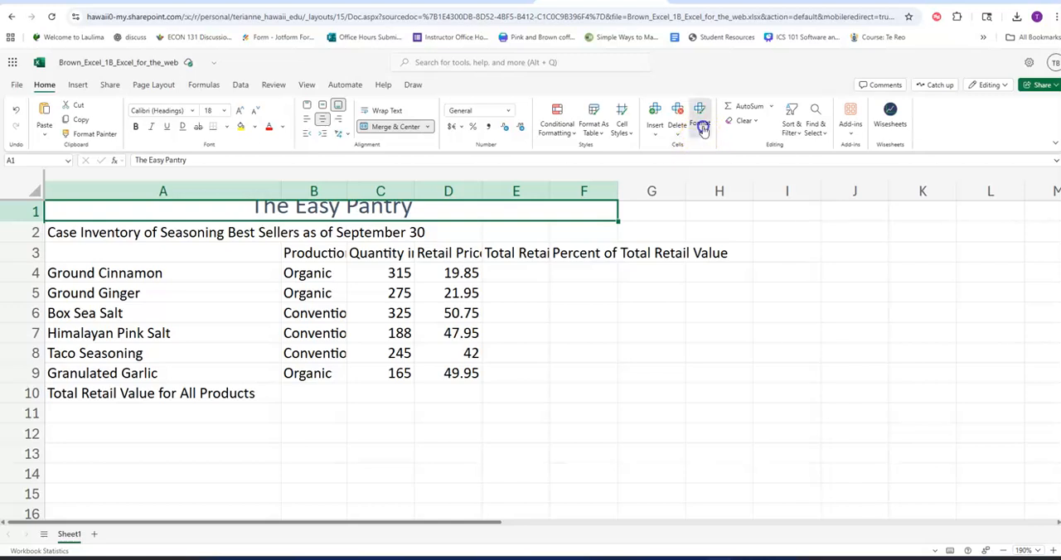
left_click(746, 179)
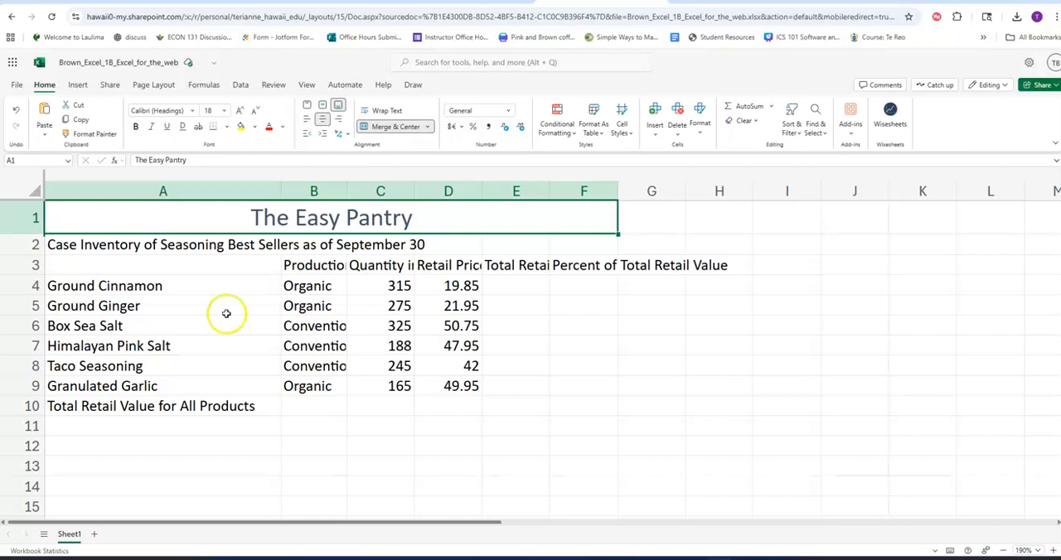
Merge and center the subtitle Case Inventory of Seasoning Best Sellers as of September 30 across A2:F2.
left_click(98, 246)
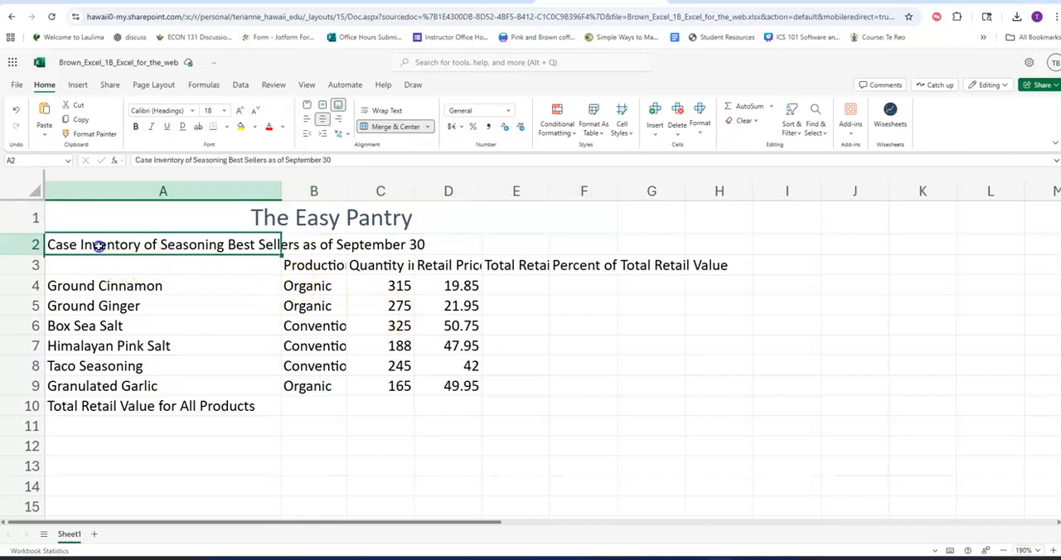
mouse_move(94, 246)
left_mouse_down()
mouse_move(282, 253)
mouse_move(565, 242)
left_mouse_up()
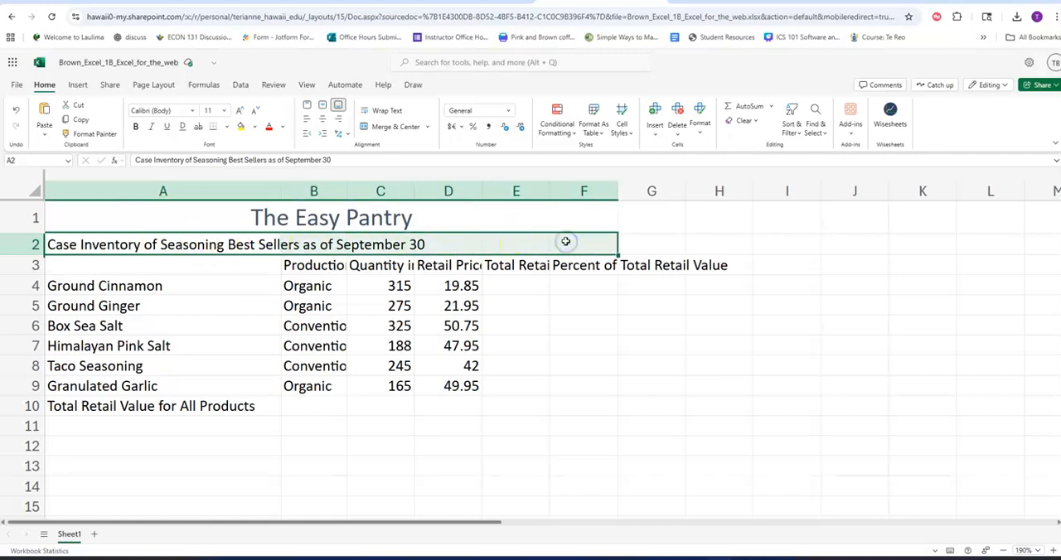
left_click(400, 128)
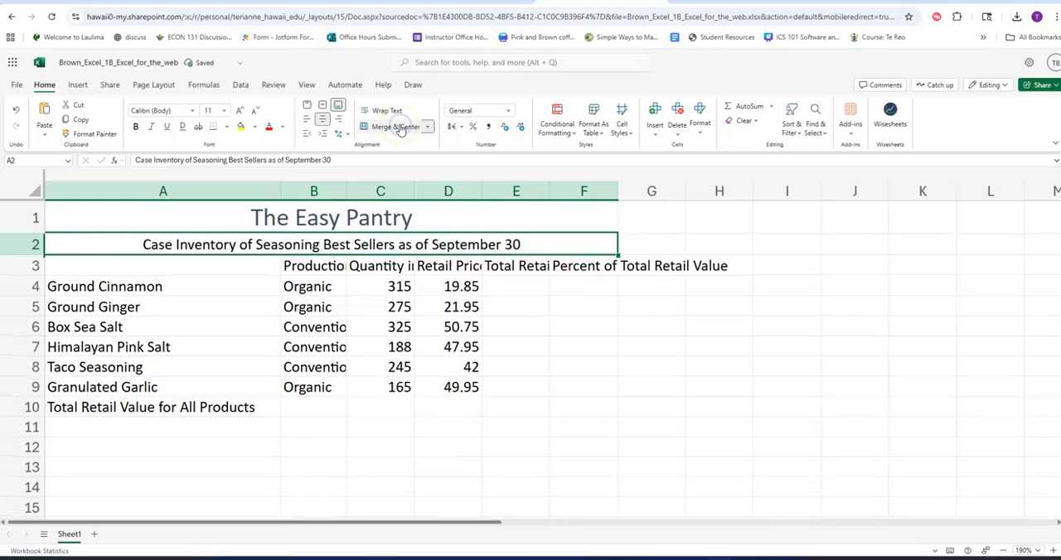
Apply the Heading 4 cell style to the merged subtitle and AutoFit the height of row 2.
left_click(629, 133)
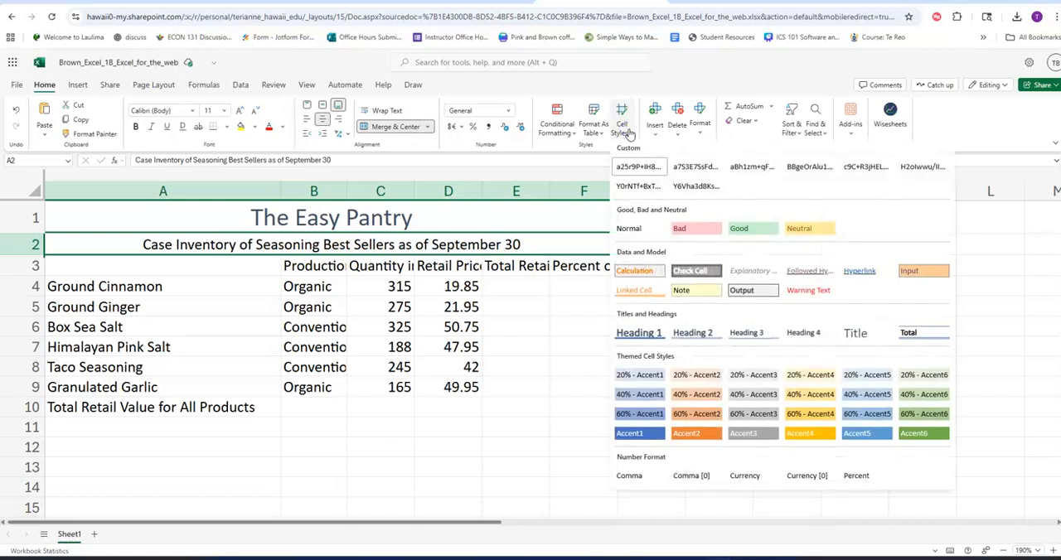
left_click(804, 333)
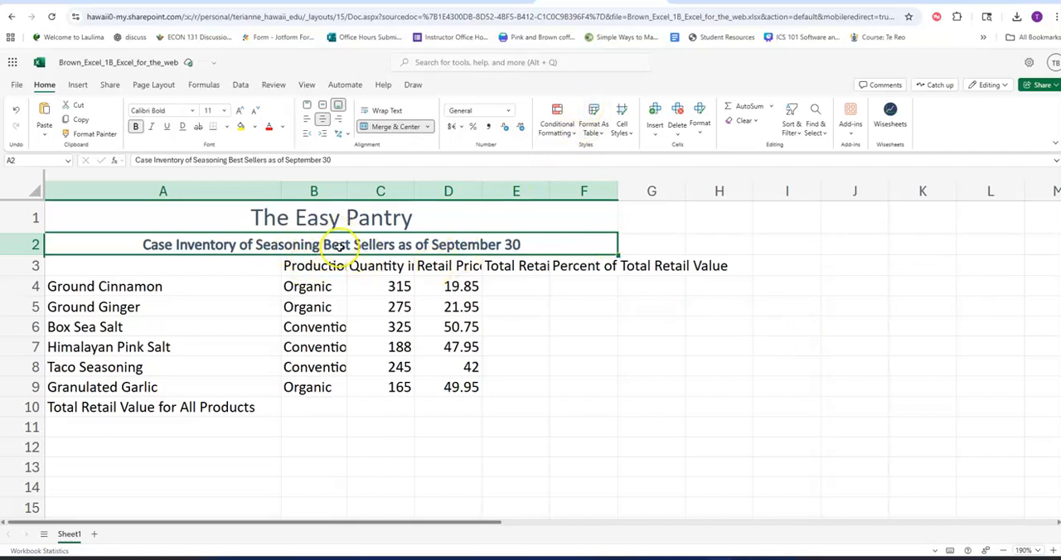
left_click(701, 126)
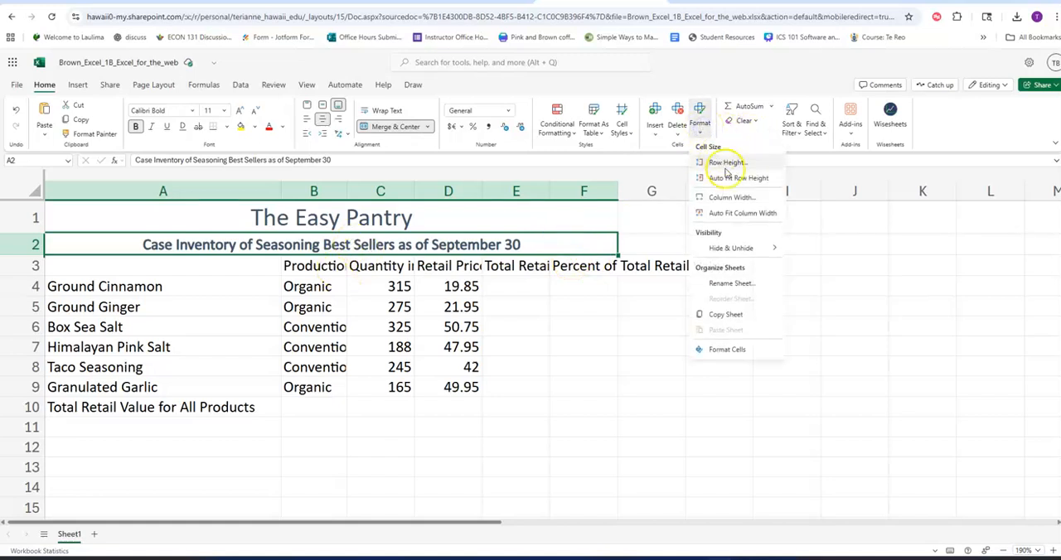
left_click(730, 184)
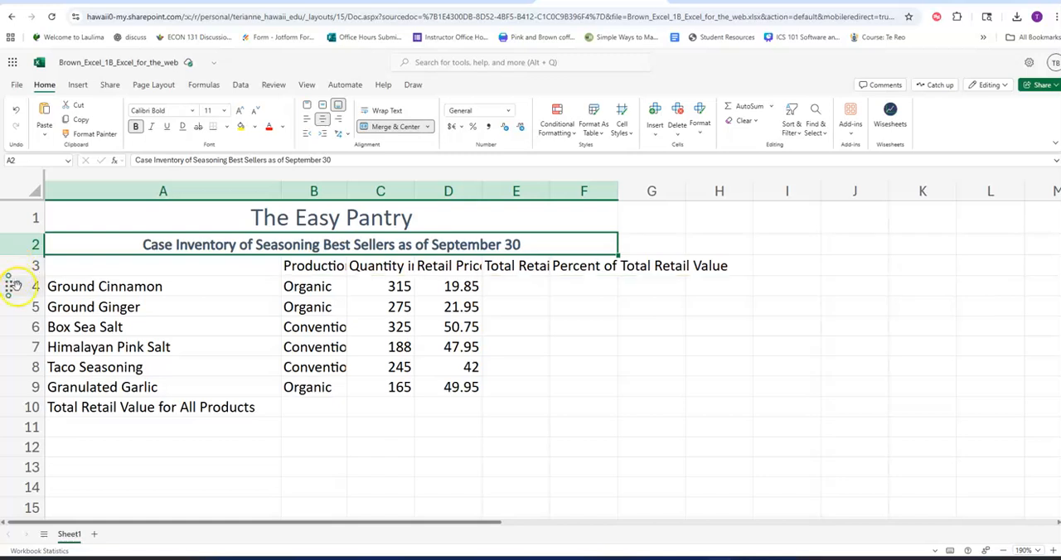
Set the width of column A to 35 in default units.
left_click(187, 190)
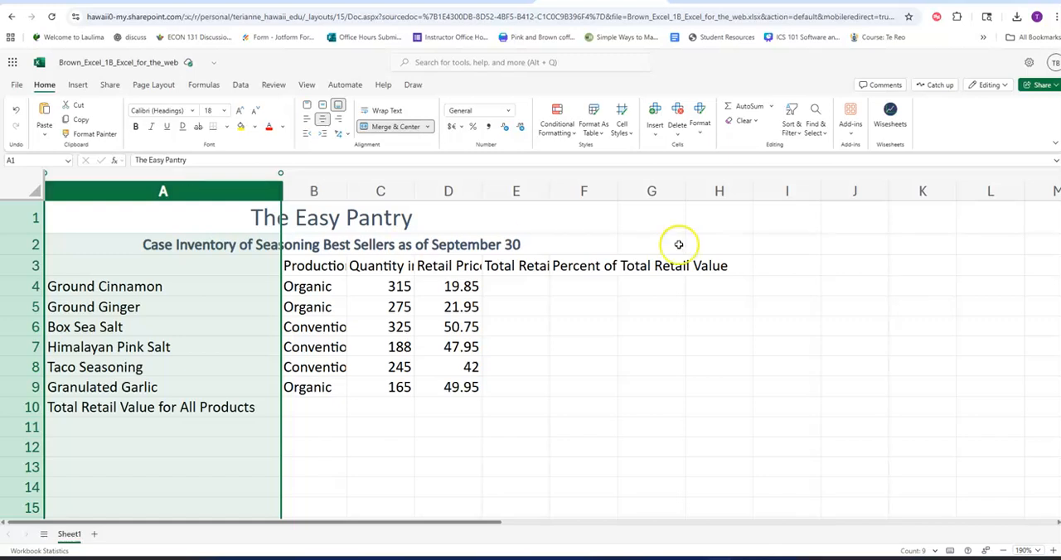
left_click(704, 134)
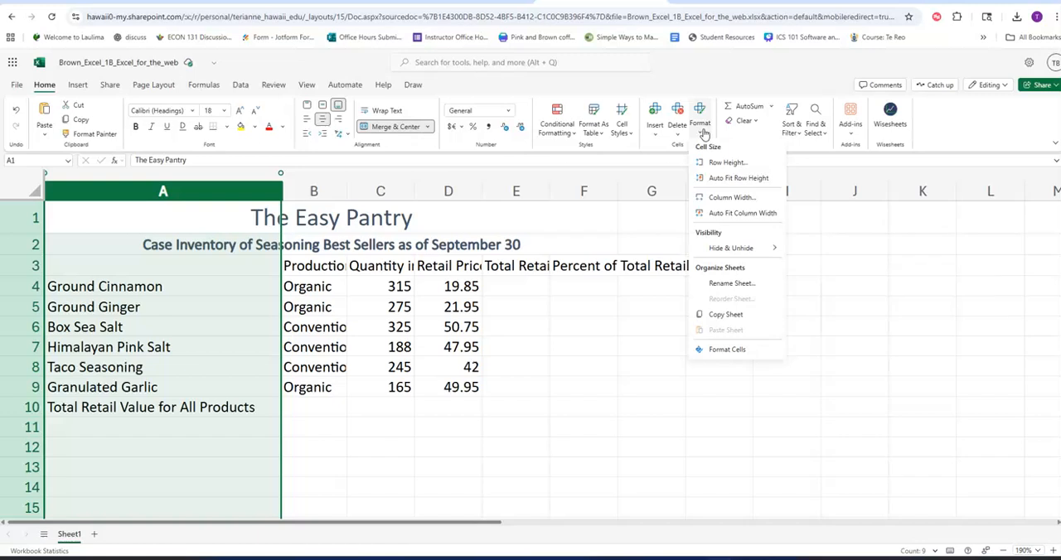
left_click(720, 204)
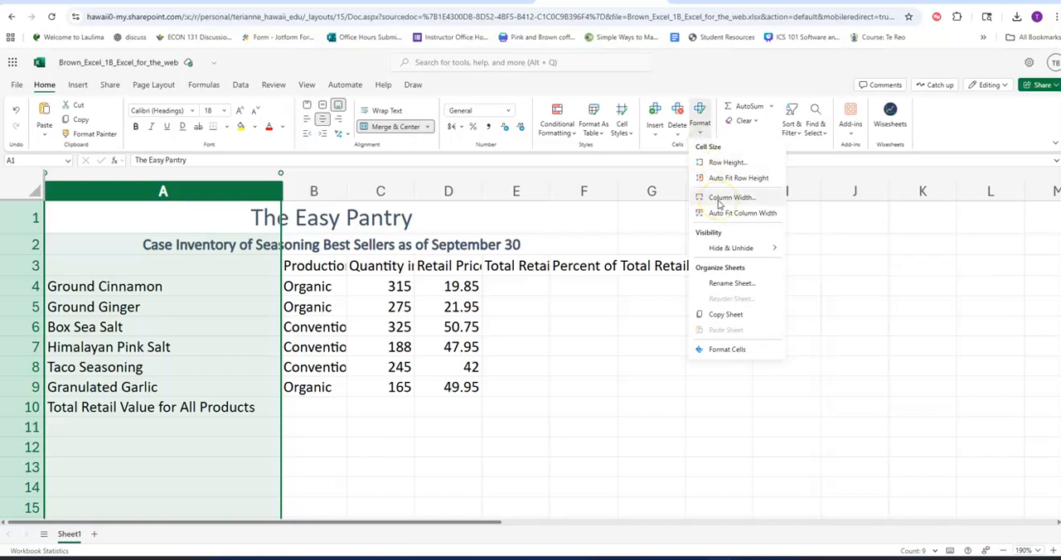
left_click(720, 203)
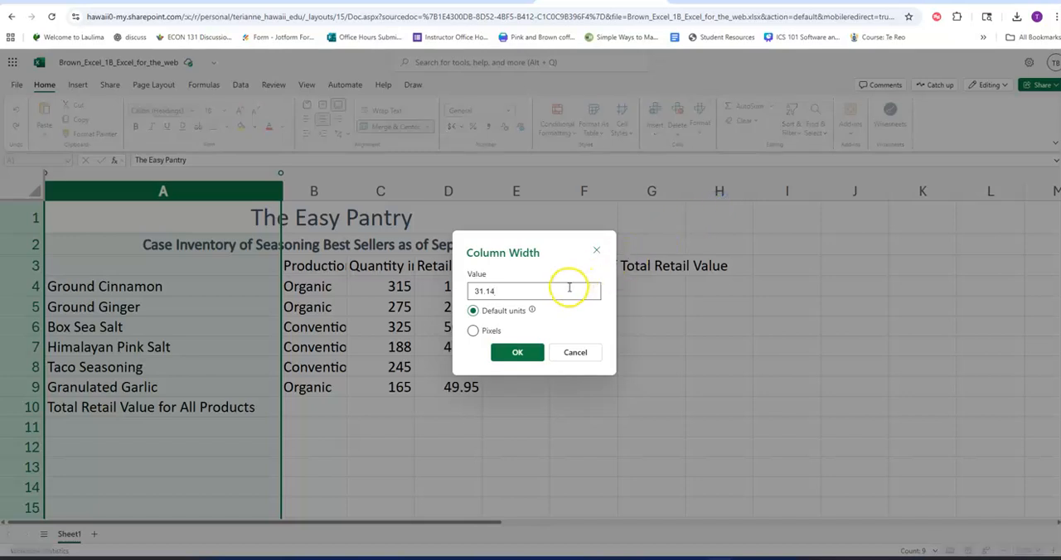
type("35")
left_click(515, 354)
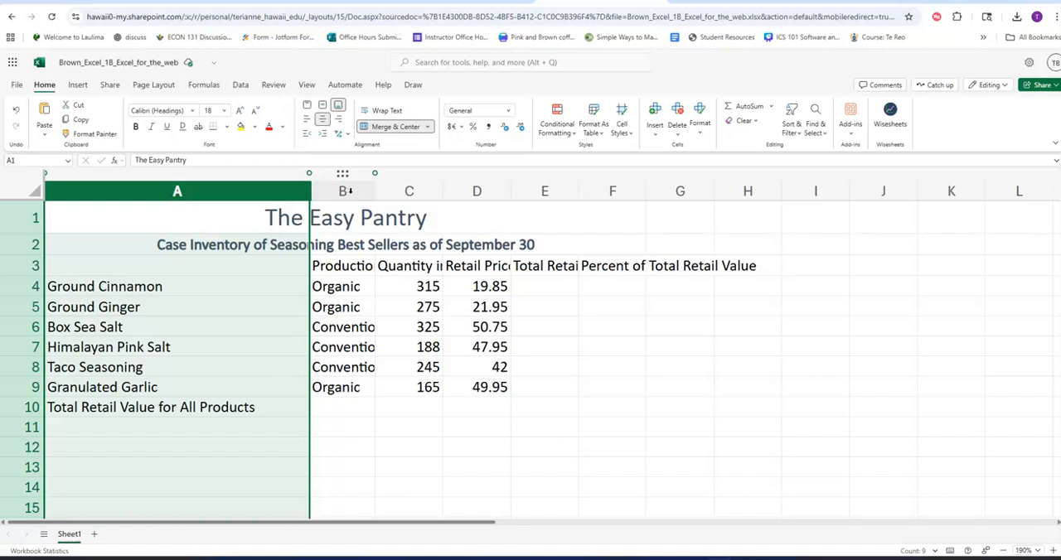
Set the width of columns B through F to 14 in default units.
left_click_drag(344, 191, 476, 192)
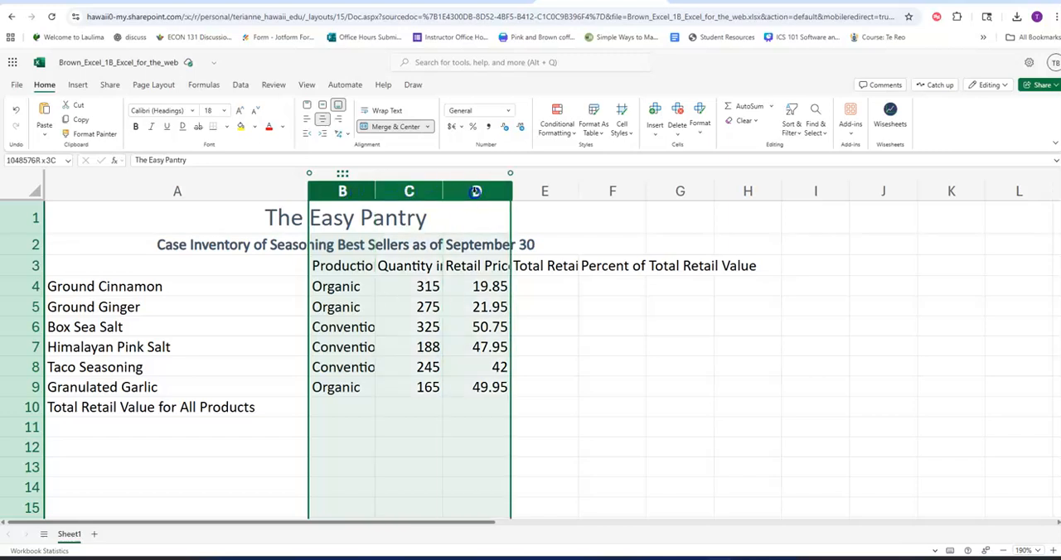
left_click_drag(476, 192, 608, 191)
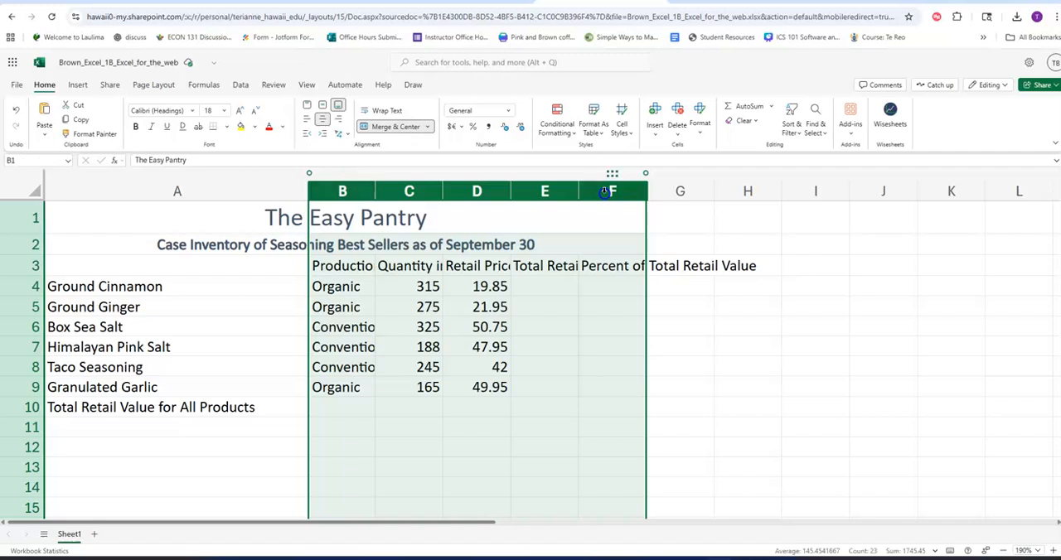
left_click(699, 129)
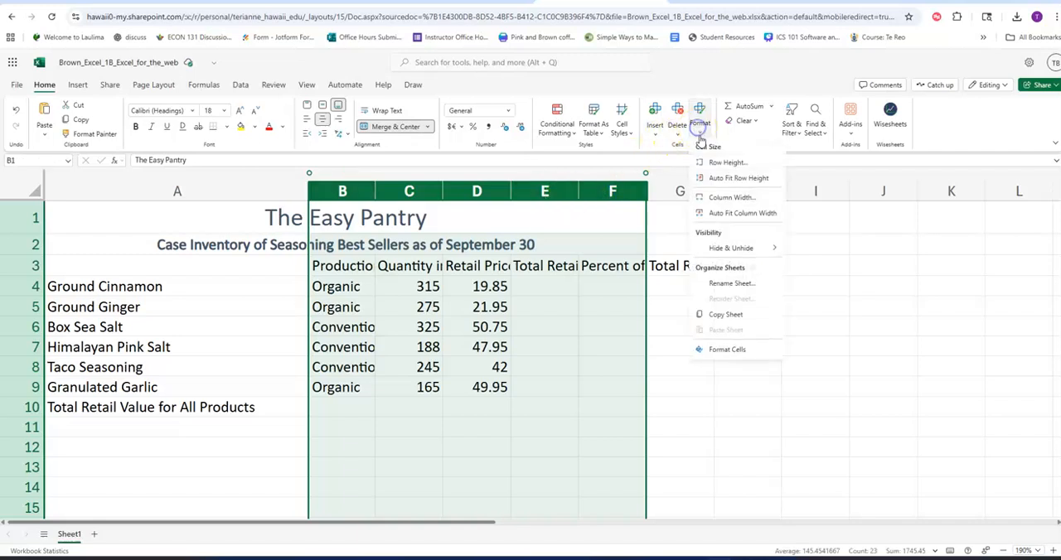
left_click(728, 198)
type("14")
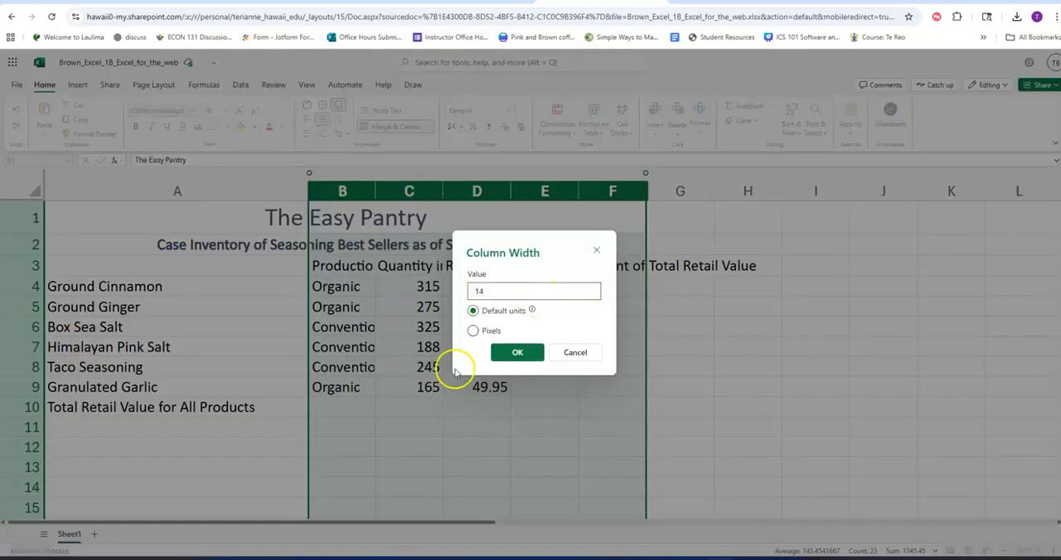
left_click(518, 356)
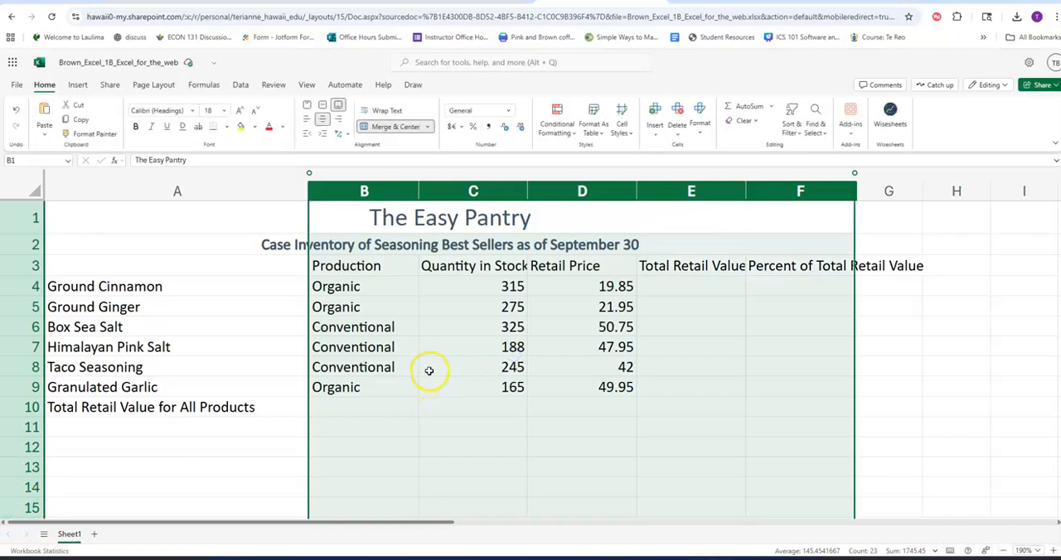
Format the quantities in C4:C9 with Comma Style and reduce them to zero decimal places.
left_click(441, 286)
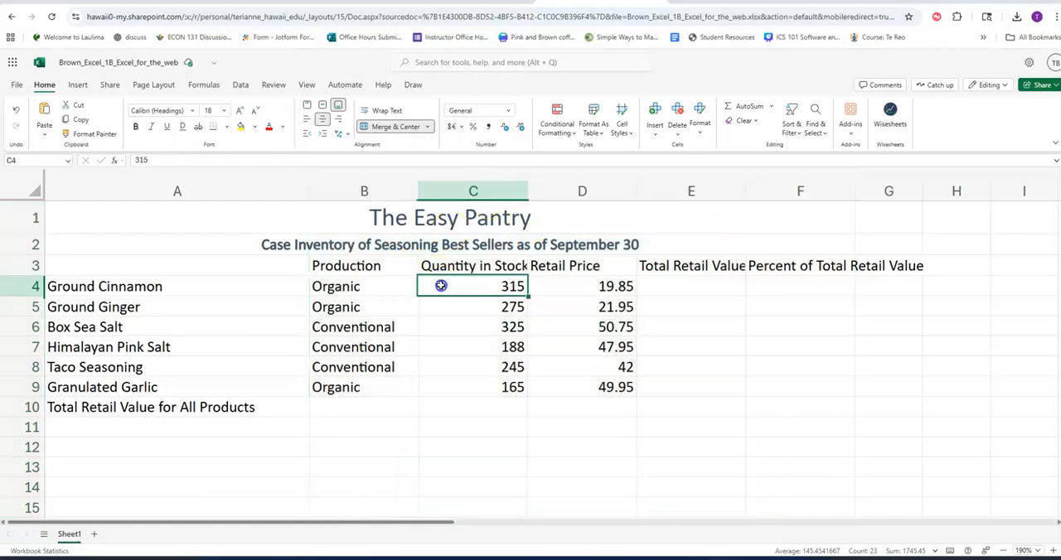
left_click_drag(441, 286, 448, 387)
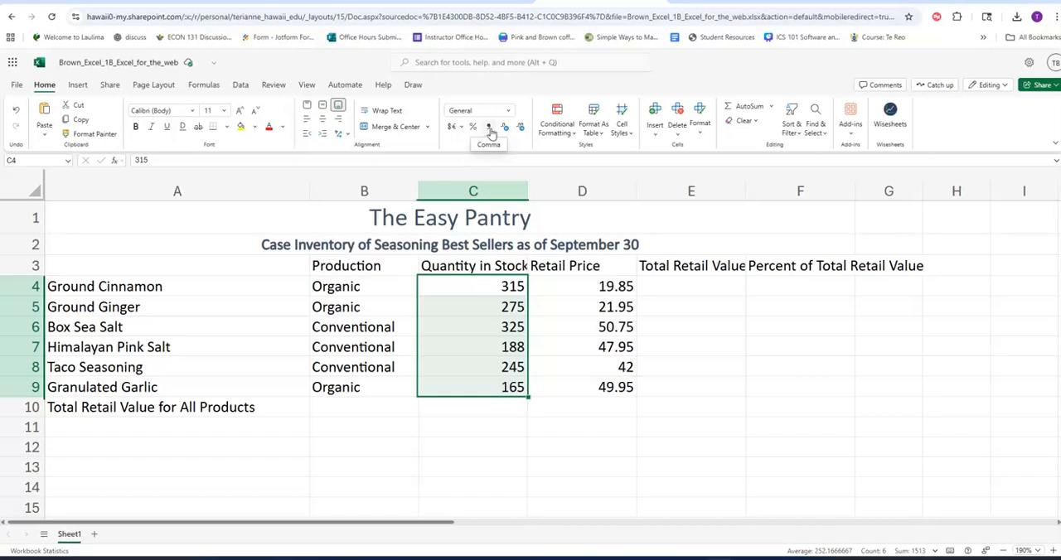
left_click(489, 129)
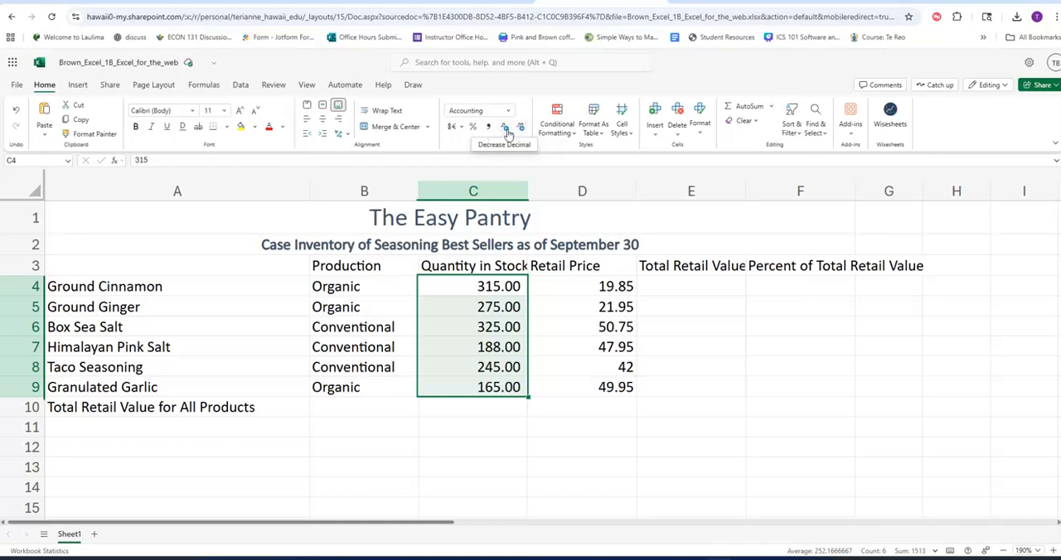
left_click(508, 128)
left_click(507, 128)
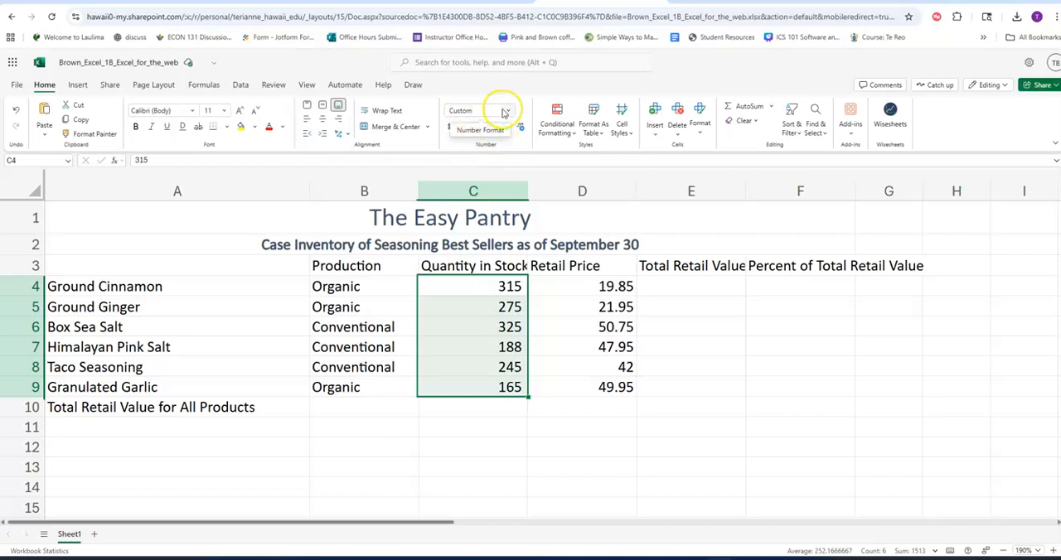
left_click_drag(507, 289, 509, 388)
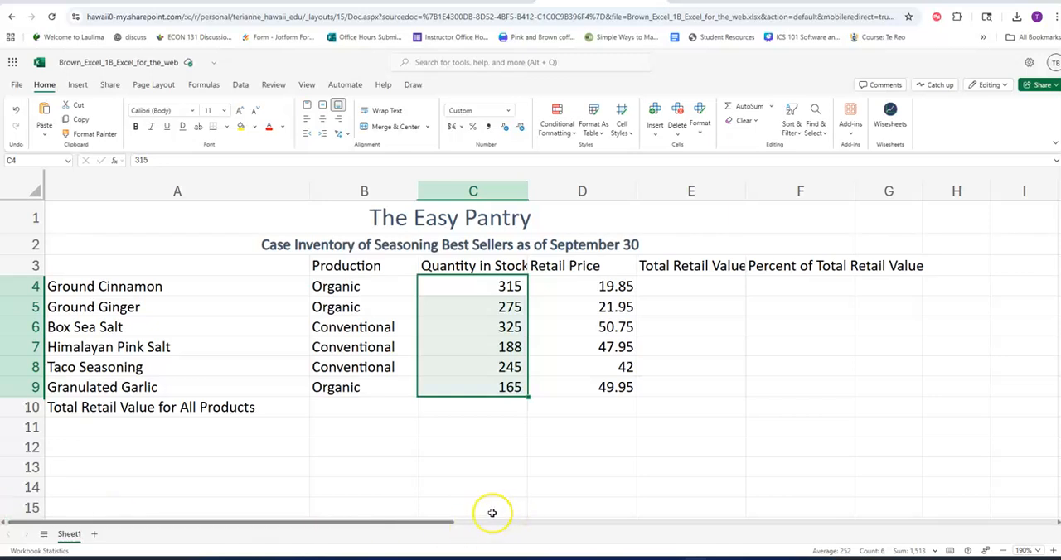
Wrap the text of the column headings in B3:F3 and align them to center and middle.
left_click_drag(363, 265, 829, 266)
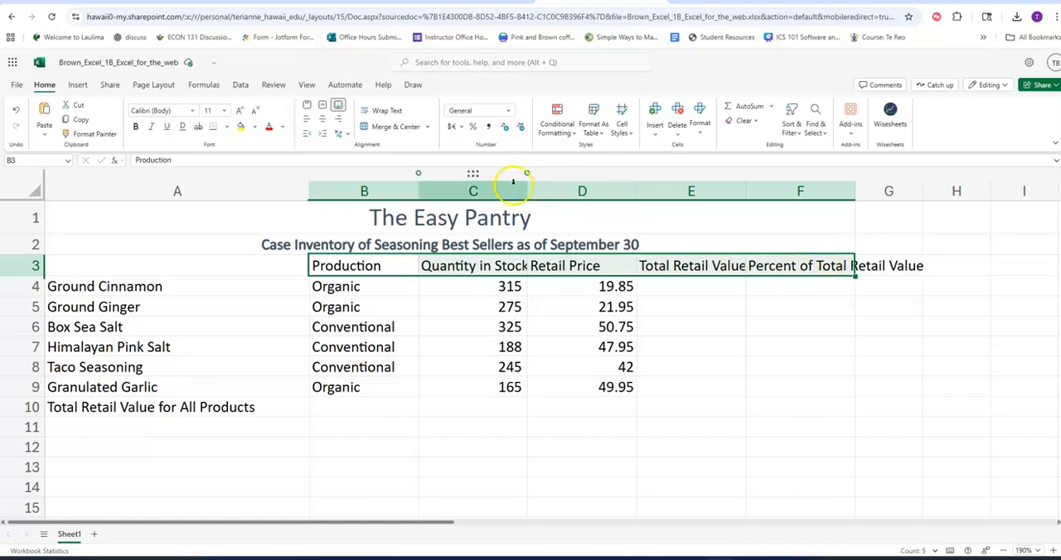
left_click(383, 113)
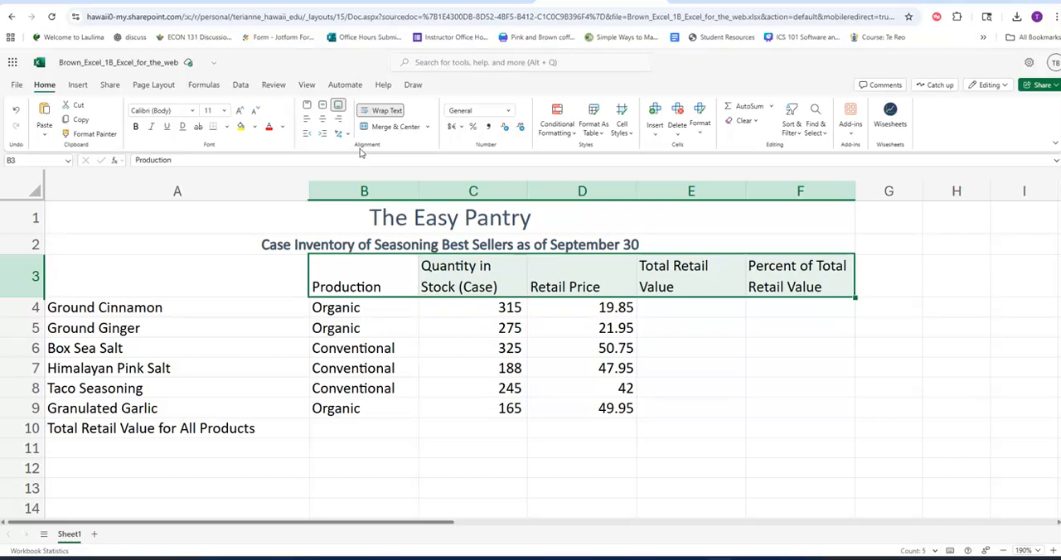
left_click(324, 126)
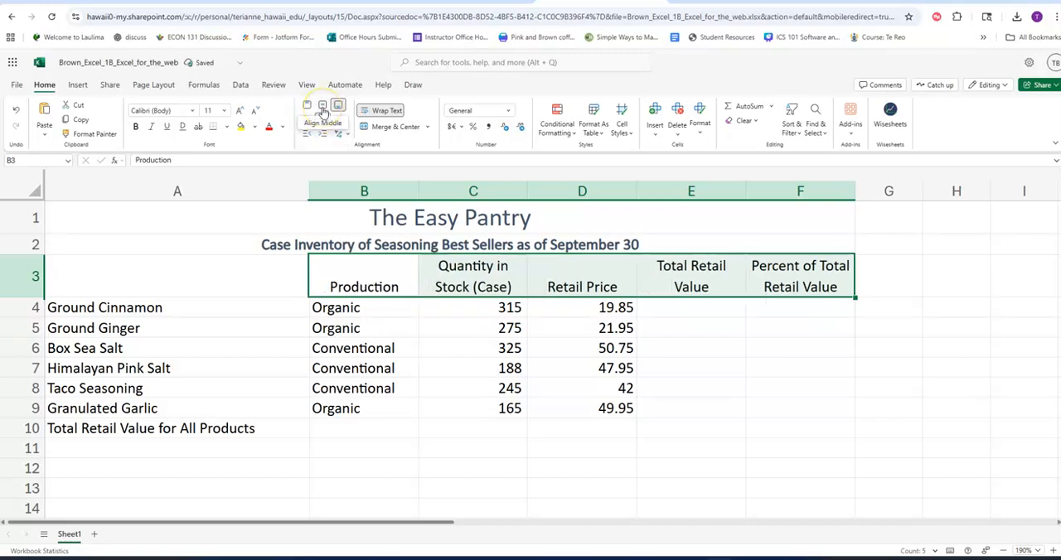
left_click(323, 123)
left_click(324, 108)
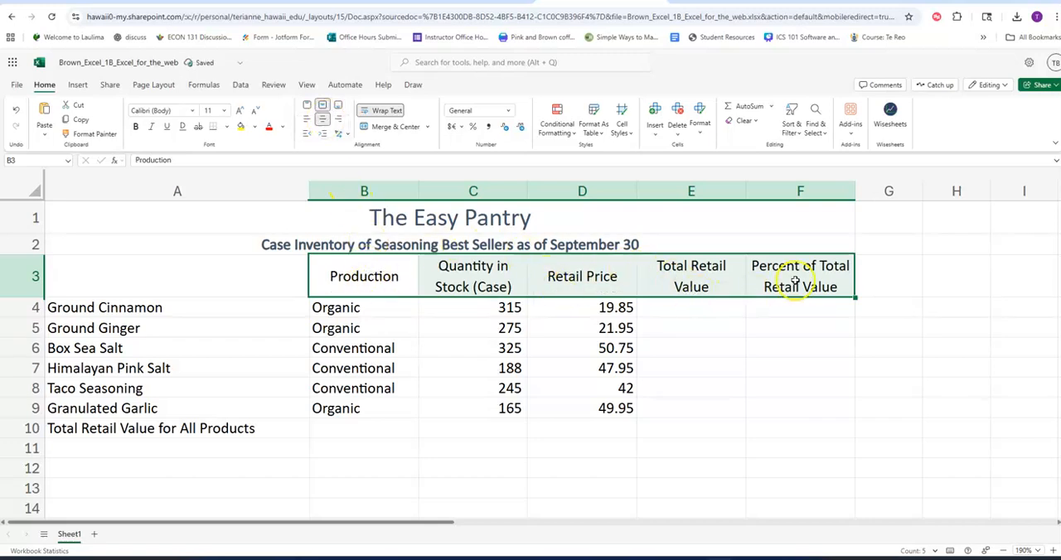
left_click(362, 276)
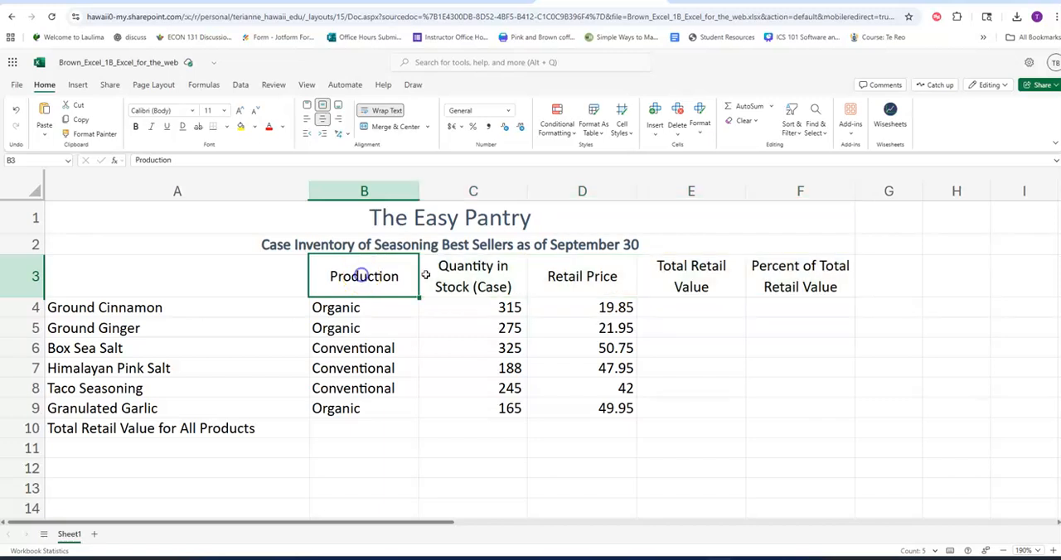
left_click(580, 277)
left_click(394, 279)
left_click(576, 278)
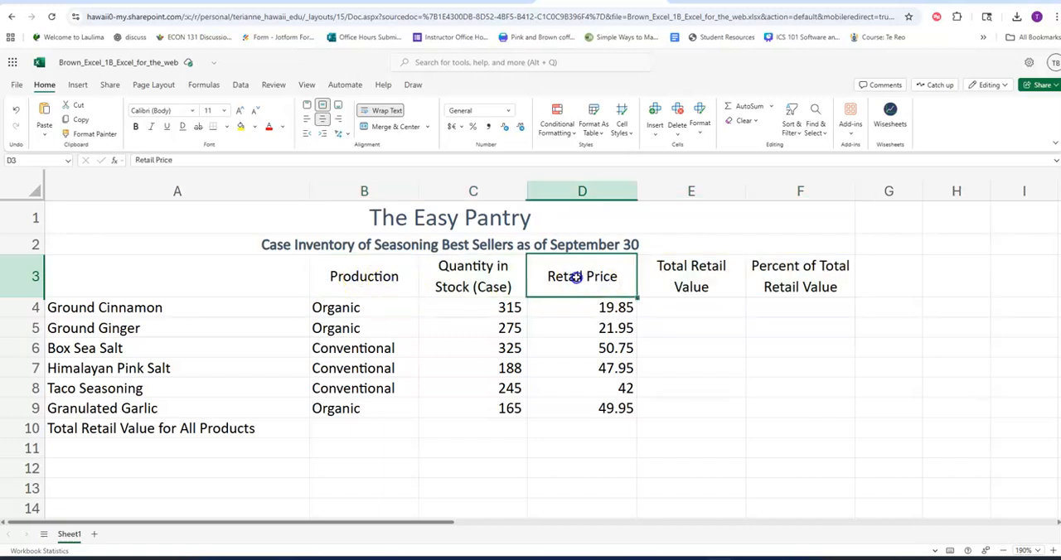
left_click(362, 277)
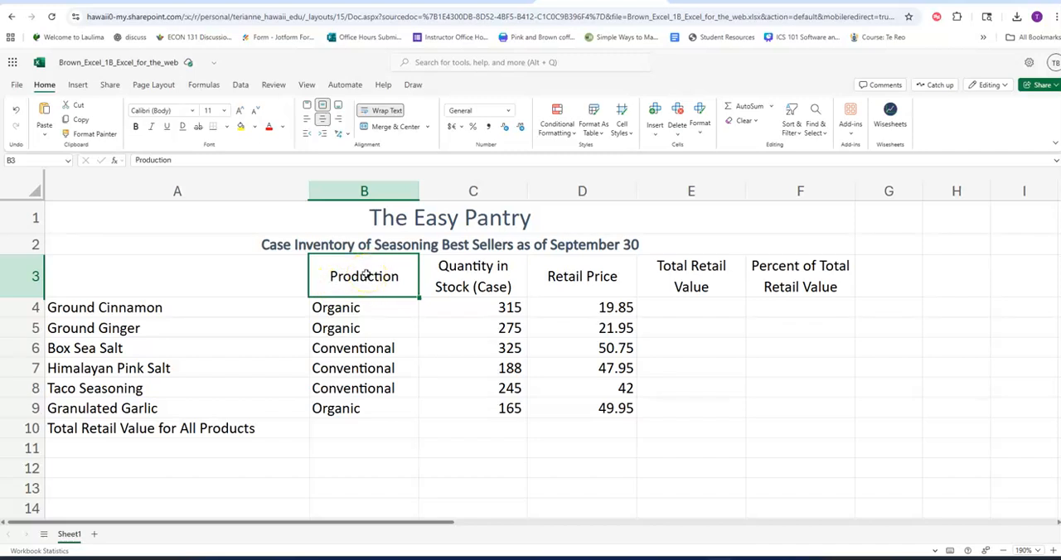
left_click(354, 278)
left_click(366, 277)
left_click(357, 280)
Calculate the Total Retail Value for Ground Cinnamon in E4 with the formula =C4*D4.
left_click(710, 309)
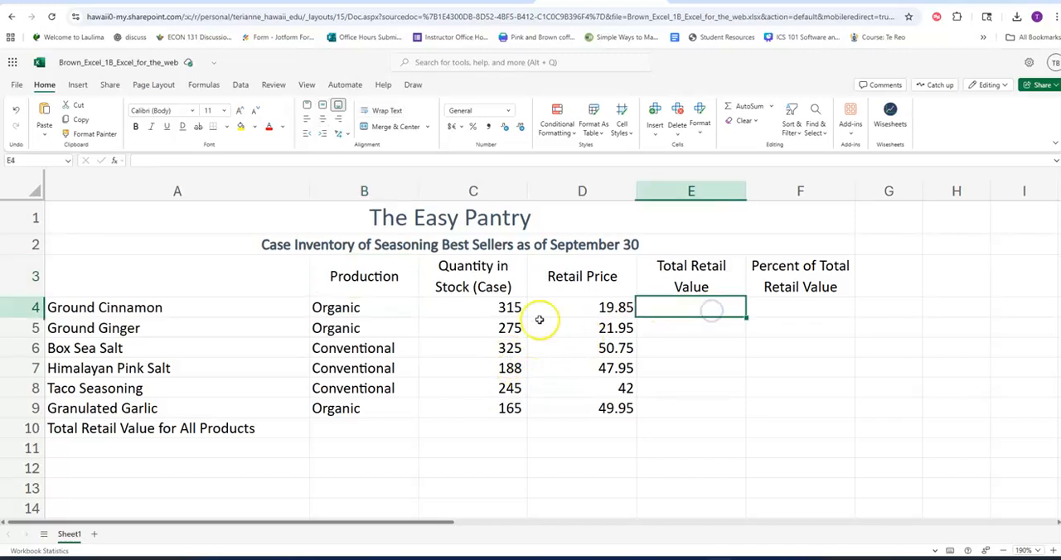
left_click(1051, 551)
left_click(1051, 551)
left_click(1051, 550)
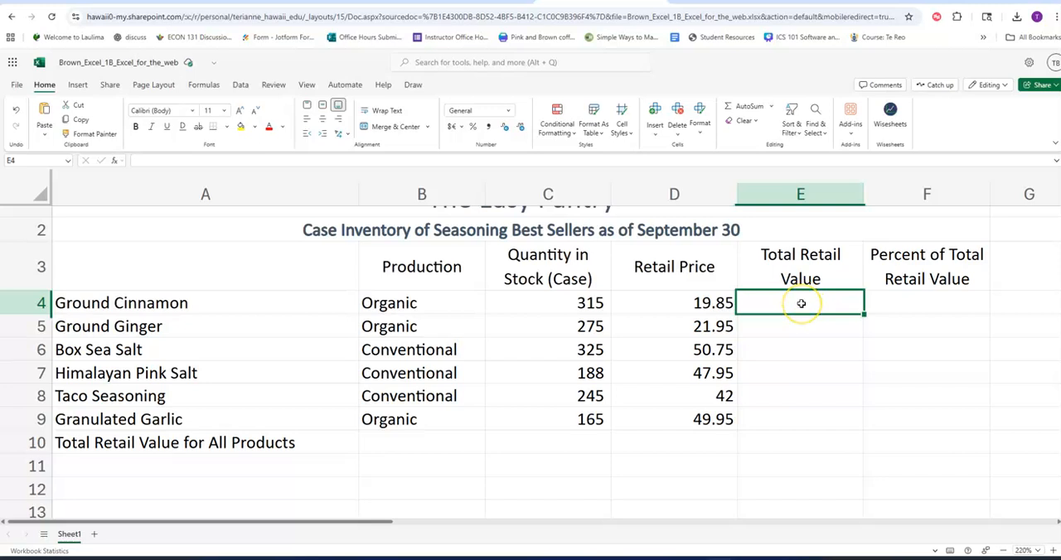
type("=")
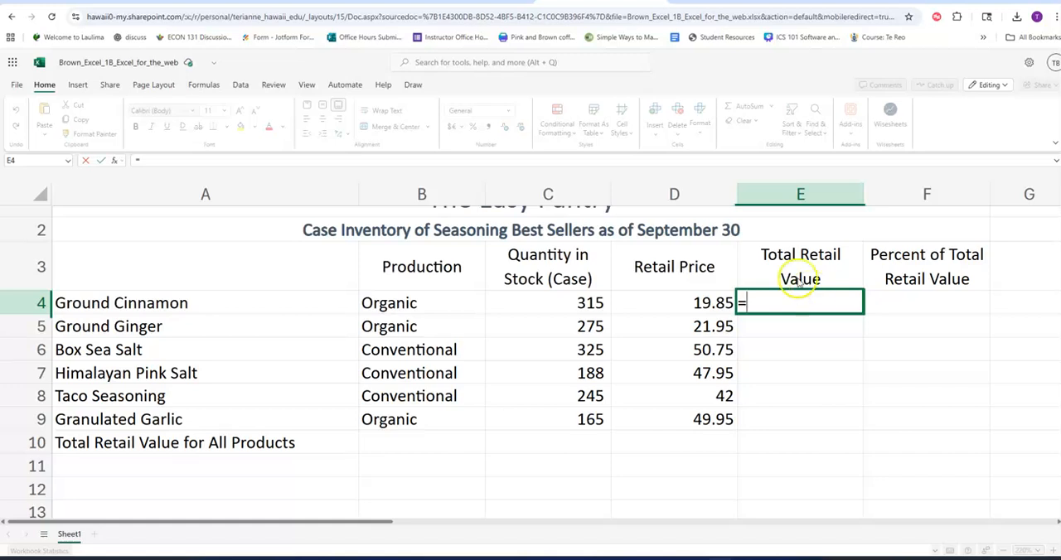
left_click(562, 307)
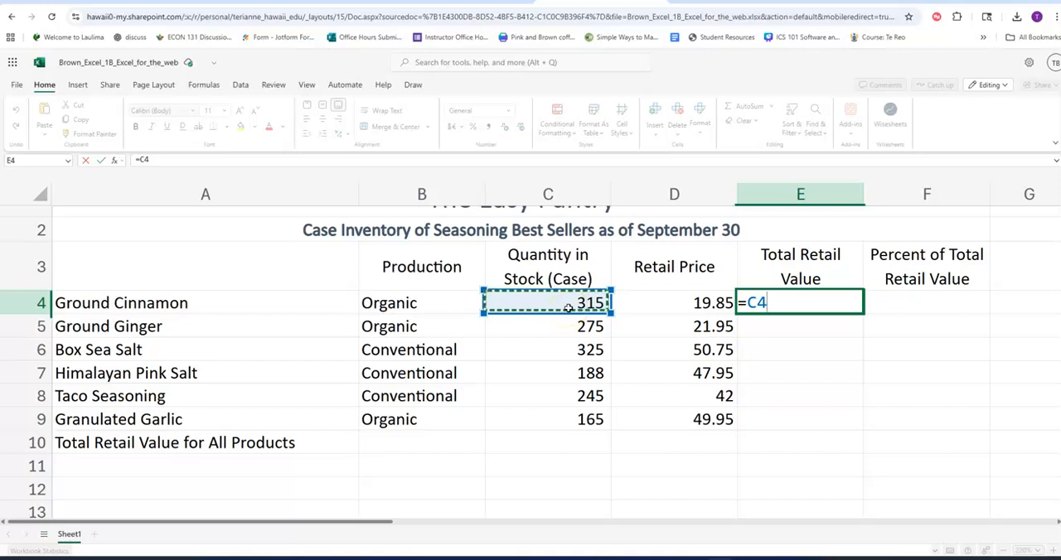
type("*")
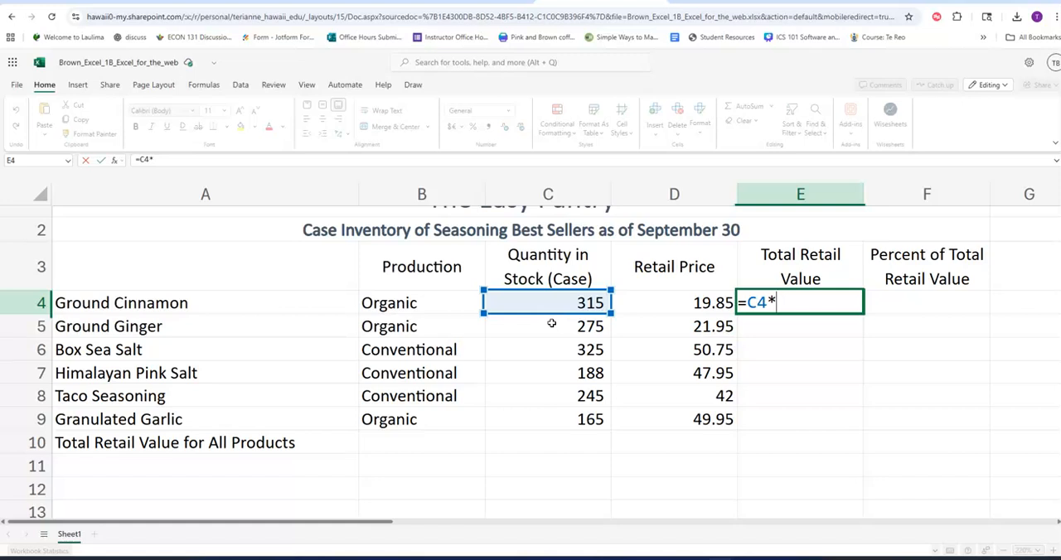
left_click(622, 304)
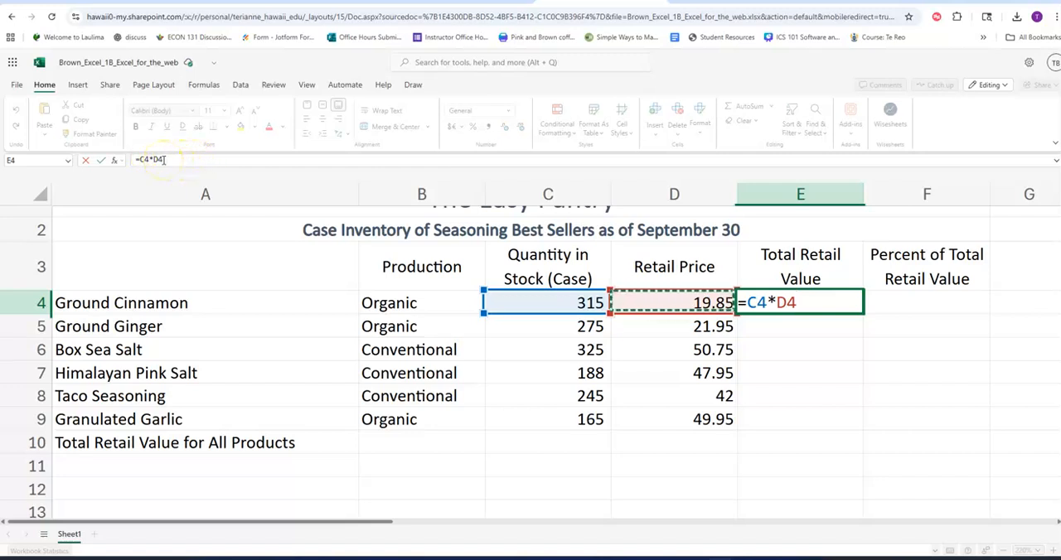
left_click(101, 162)
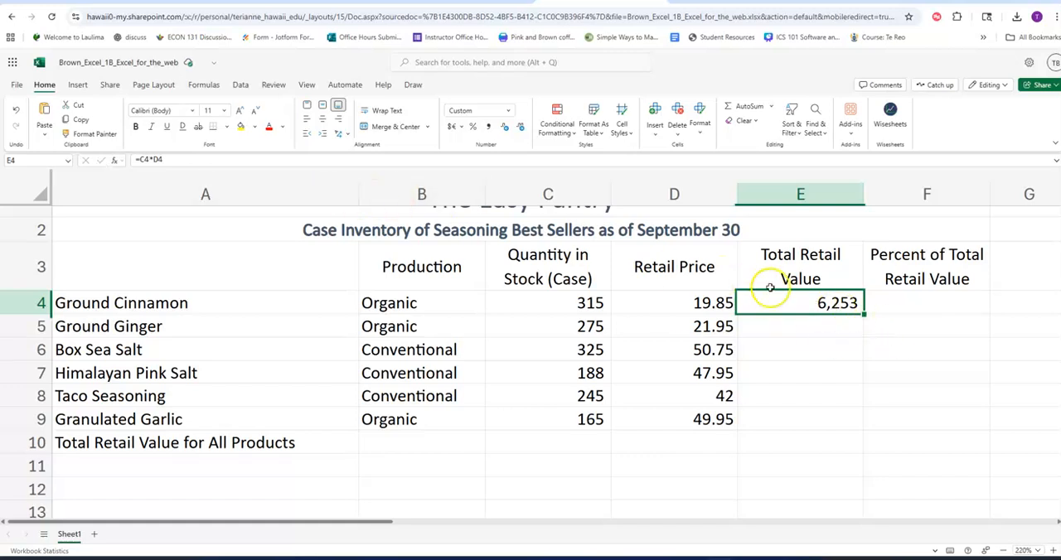
Inspect the formula in E4 and the cells it references, leaving E4 selected.
left_click(806, 311)
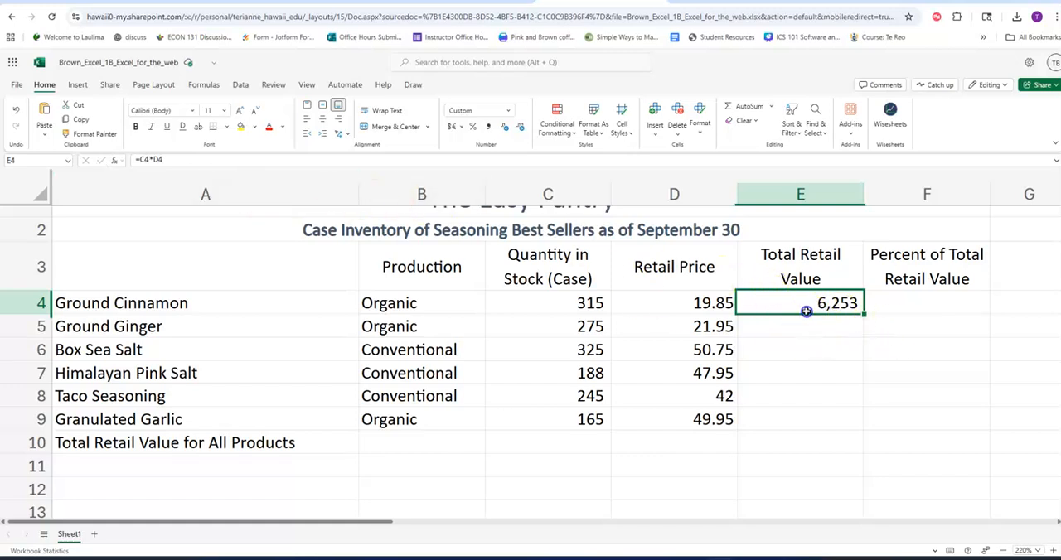
left_click(815, 307)
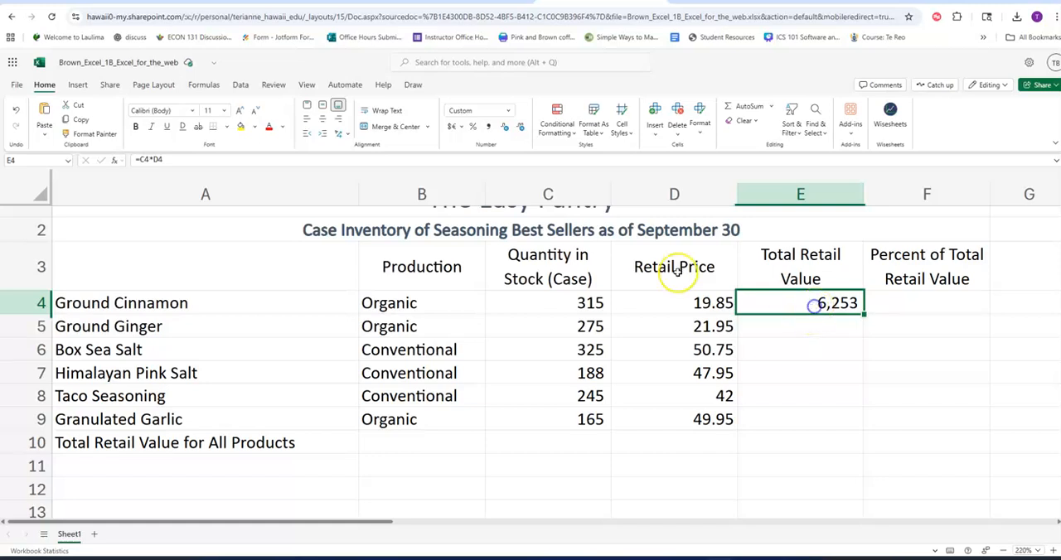
left_click(237, 160)
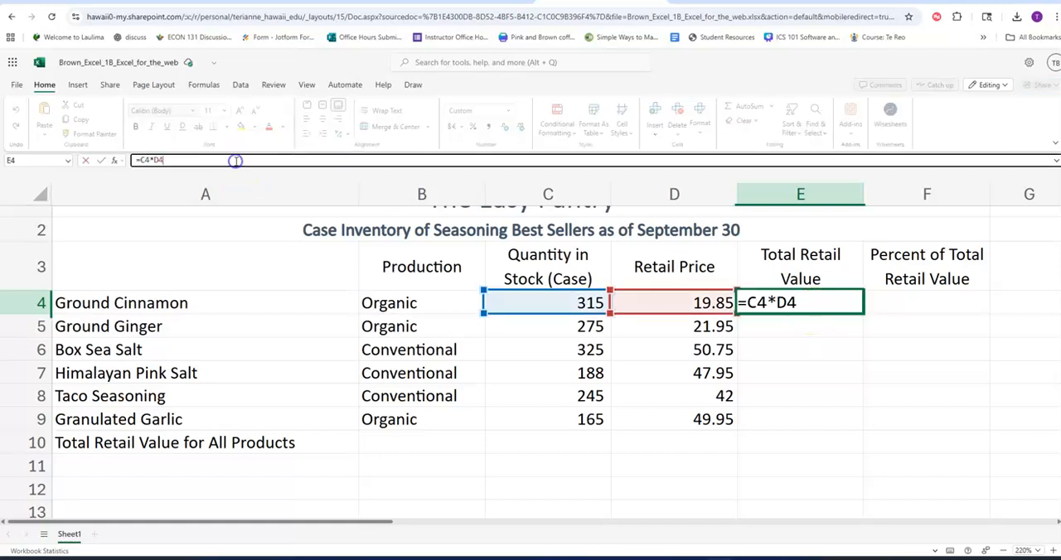
key("Return")
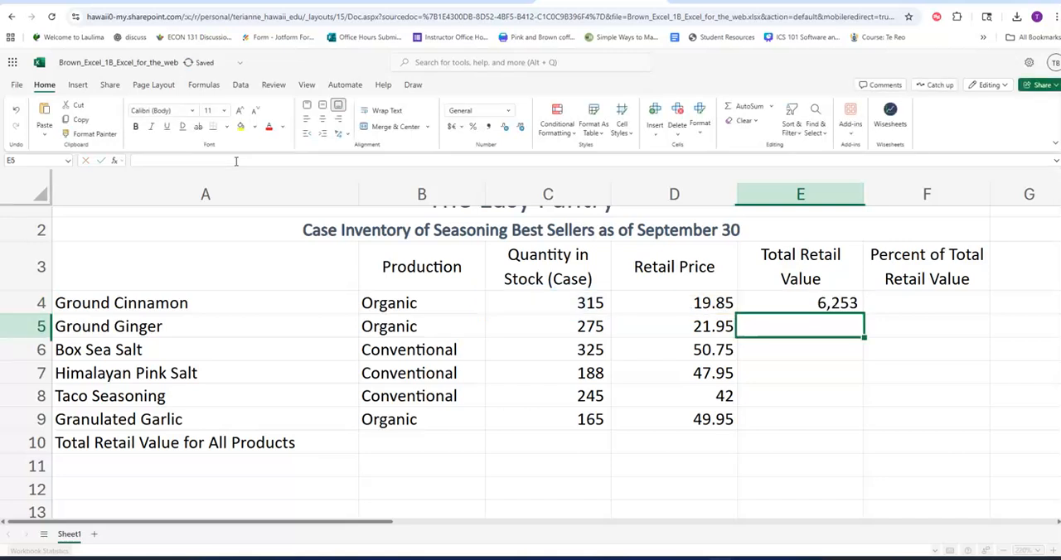
left_click(811, 305)
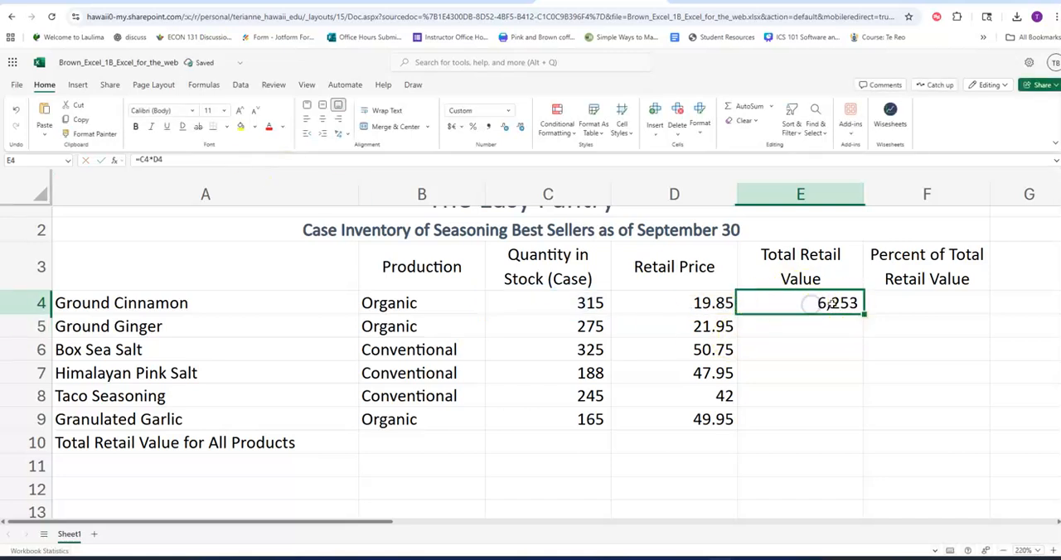
left_click(805, 304)
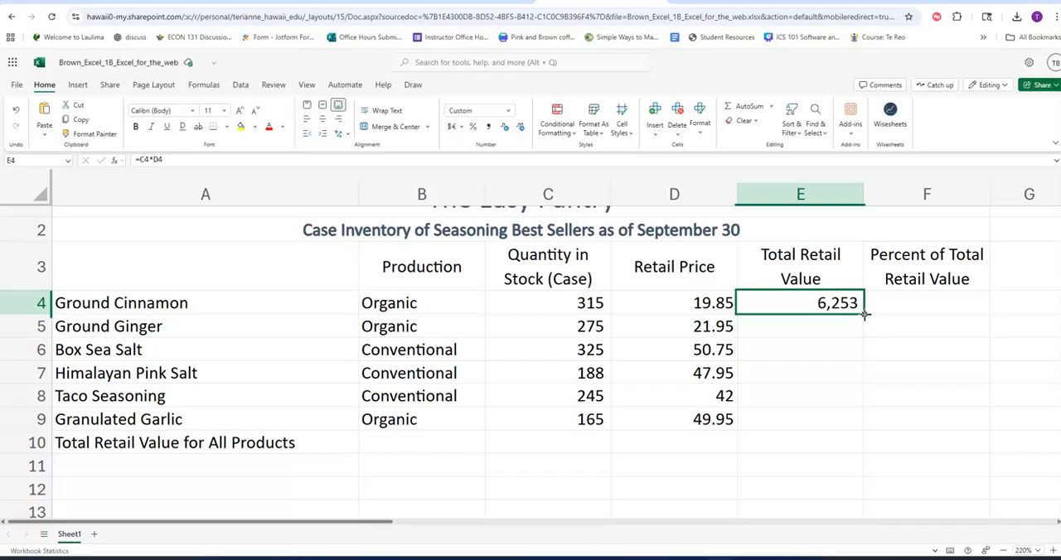
Fill the Total Retail Value formula from E4 down through E9 for the remaining products.
left_click_drag(865, 314, 859, 416)
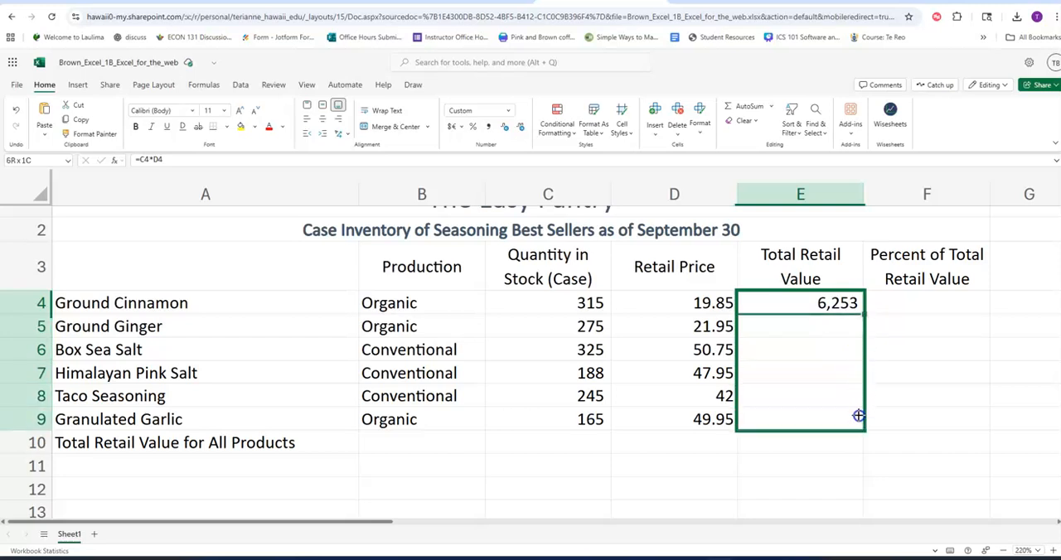
left_click_drag(859, 416, 859, 416)
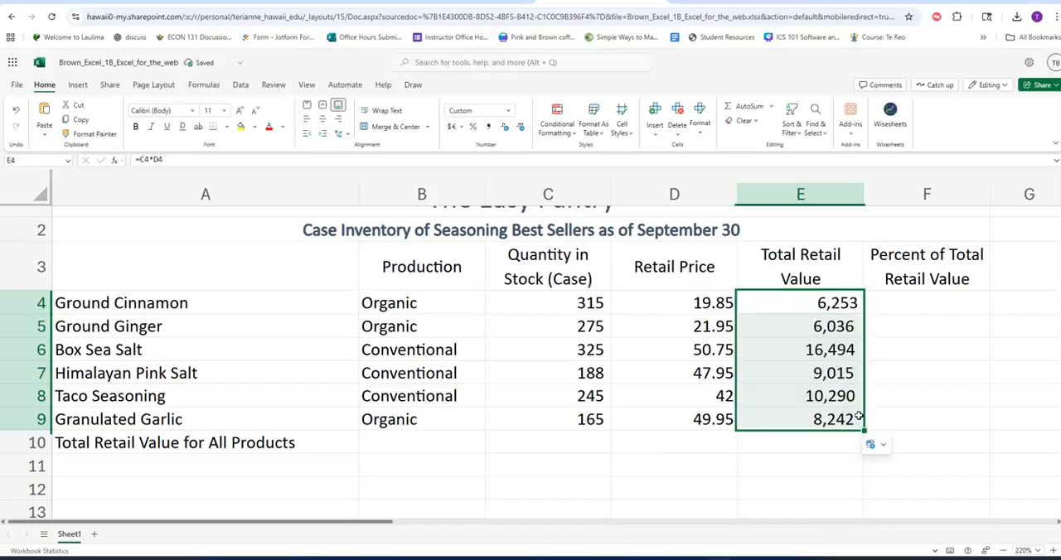
Inspect the copied formulas in E5:E9 and check which quantity and price cells each one references.
left_click(833, 327)
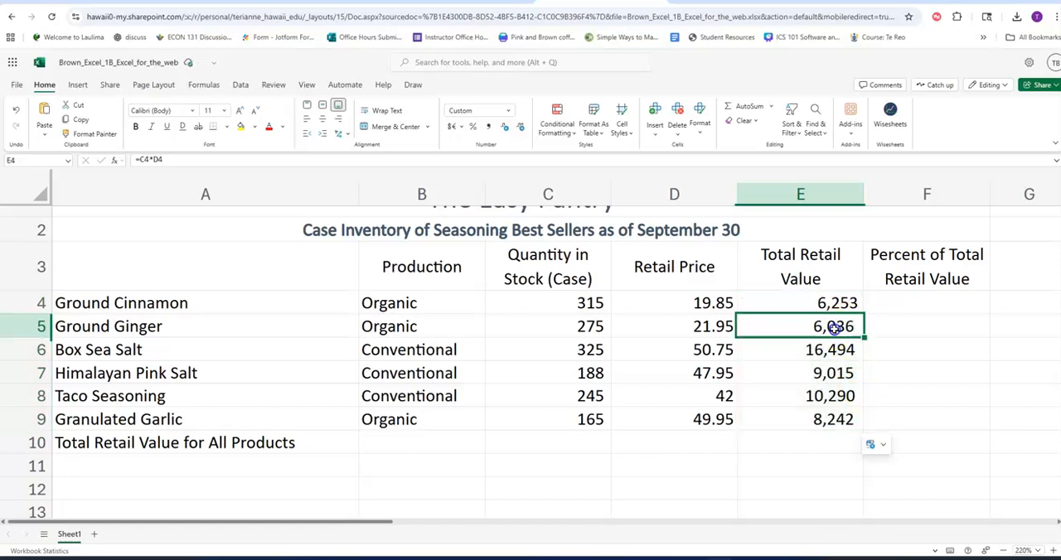
left_click(830, 350)
left_click(830, 373)
left_click(829, 398)
left_click(828, 422)
left_click(829, 326)
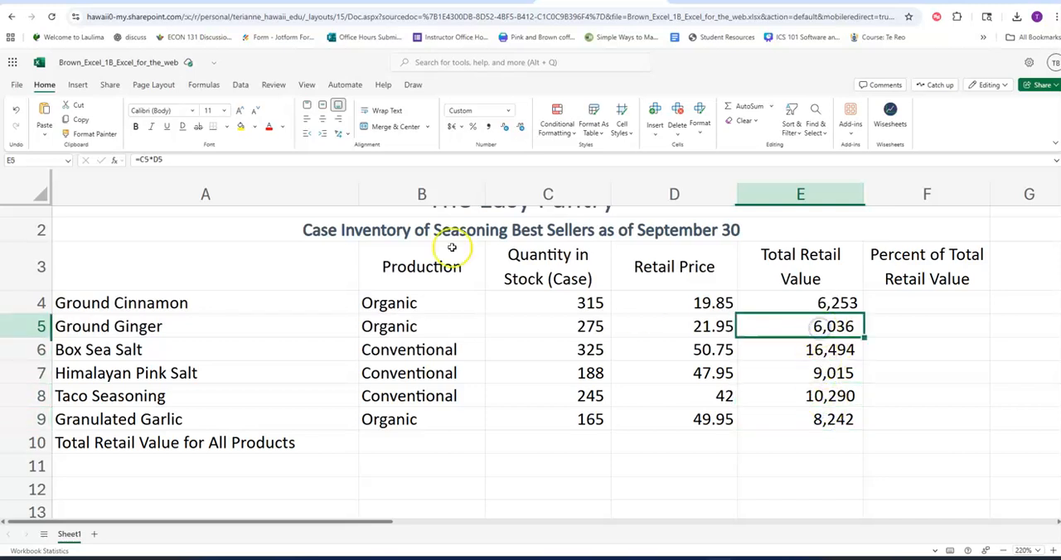
left_click(560, 326)
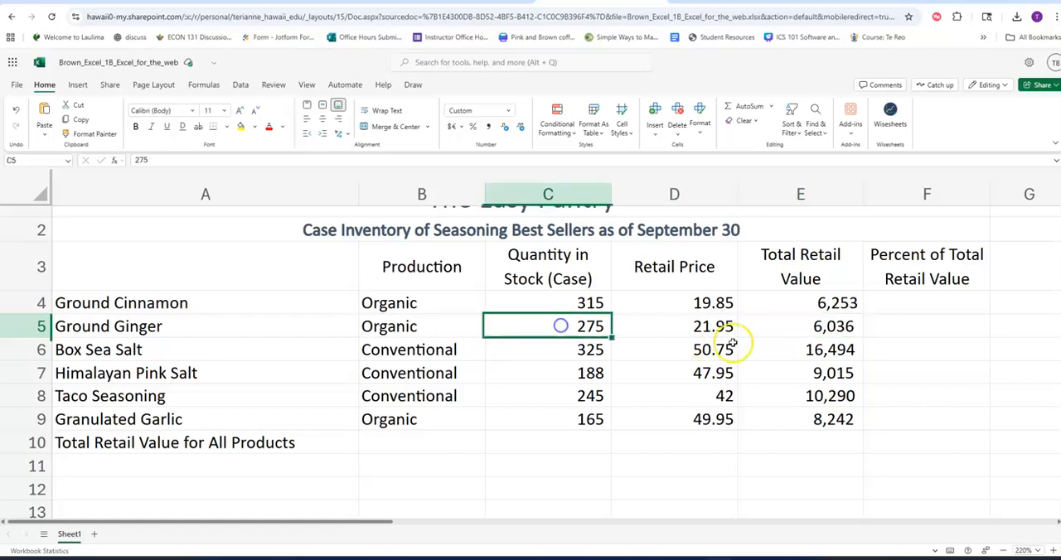
left_click(829, 327)
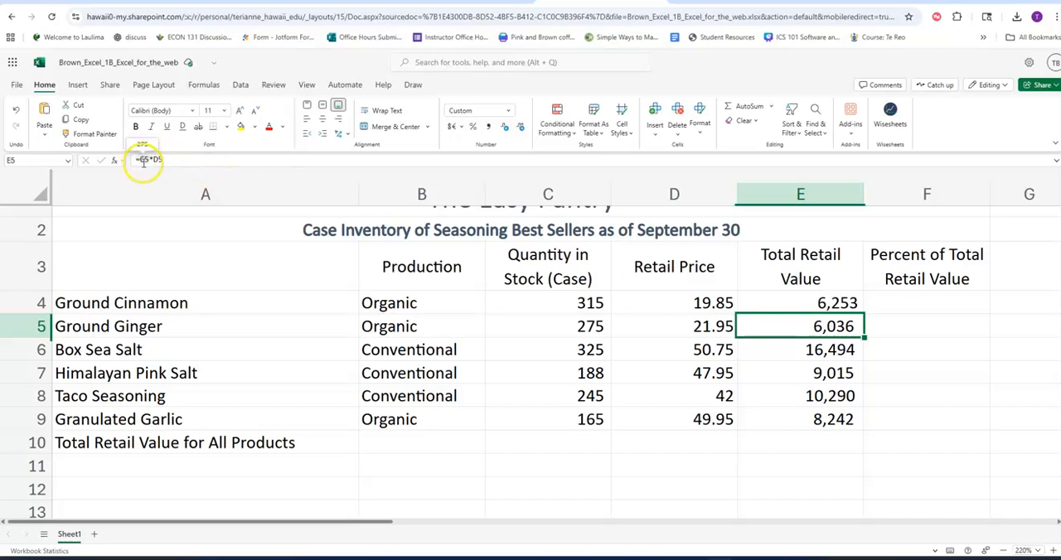
left_click(845, 419)
left_click(838, 369)
left_click(837, 419)
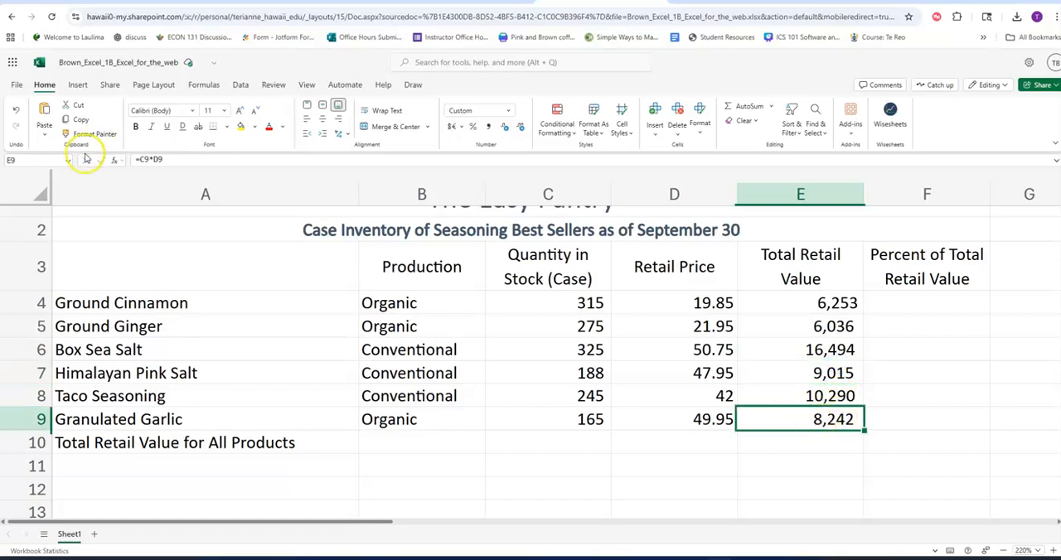
left_click(152, 160)
Total the retail values in E4:E9 with AutoSum, placing the sum in E10.
left_click_drag(829, 303, 827, 419)
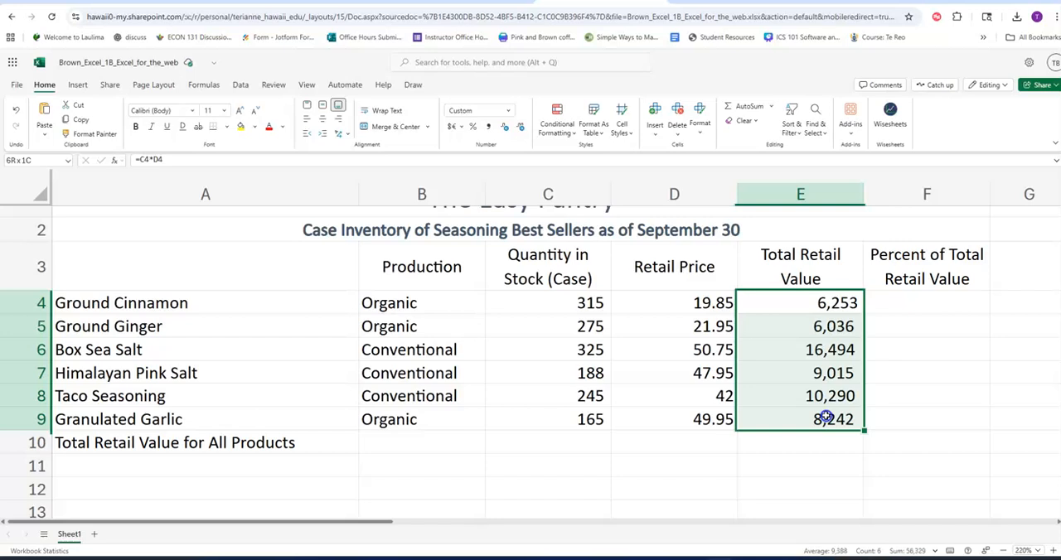
left_click_drag(811, 304, 819, 419)
left_click(747, 115)
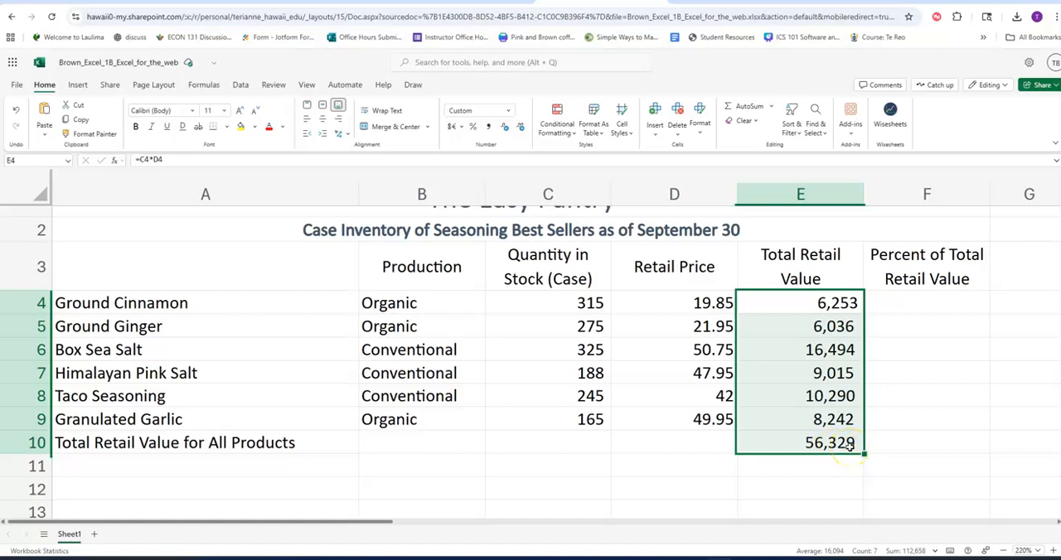
Apply the $ English (United States) accounting format to D4:E4 and E10.
key("Left")
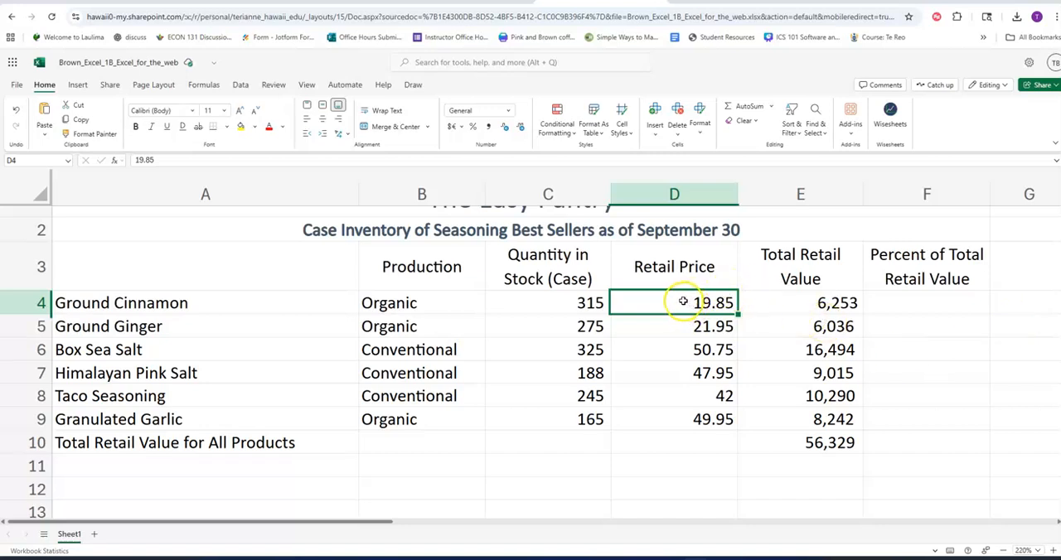
left_click_drag(697, 301, 817, 303)
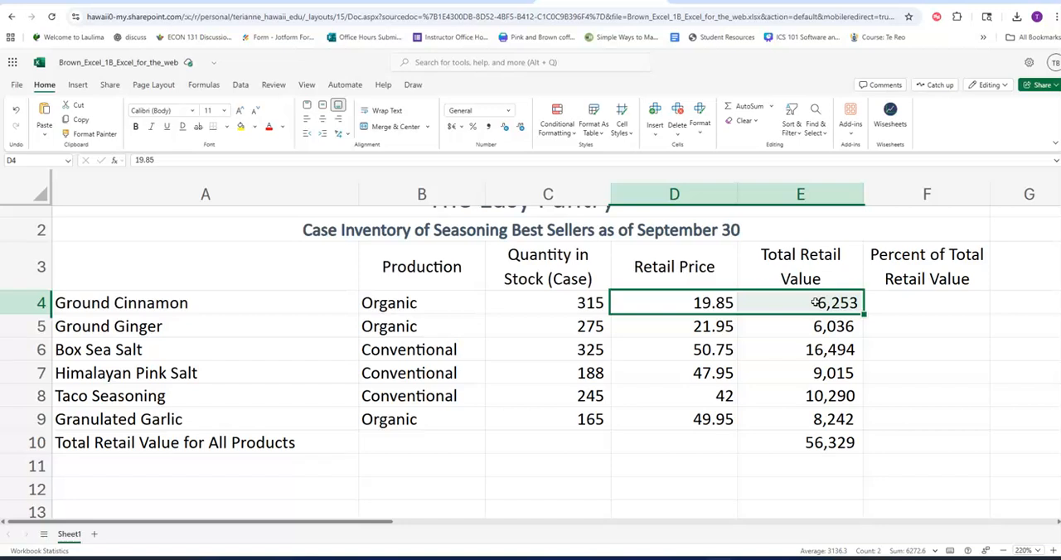
left_click(819, 443)
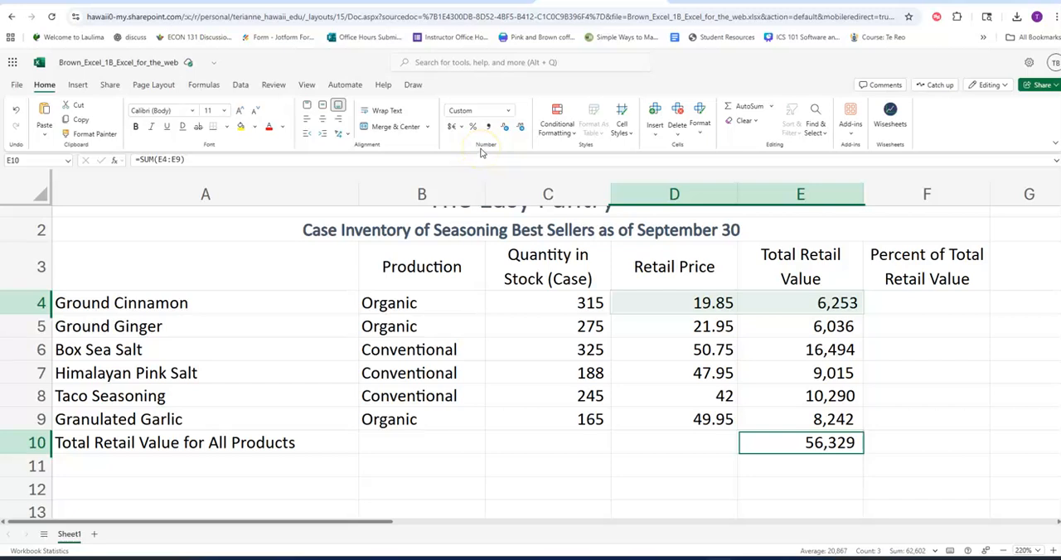
left_click(511, 113)
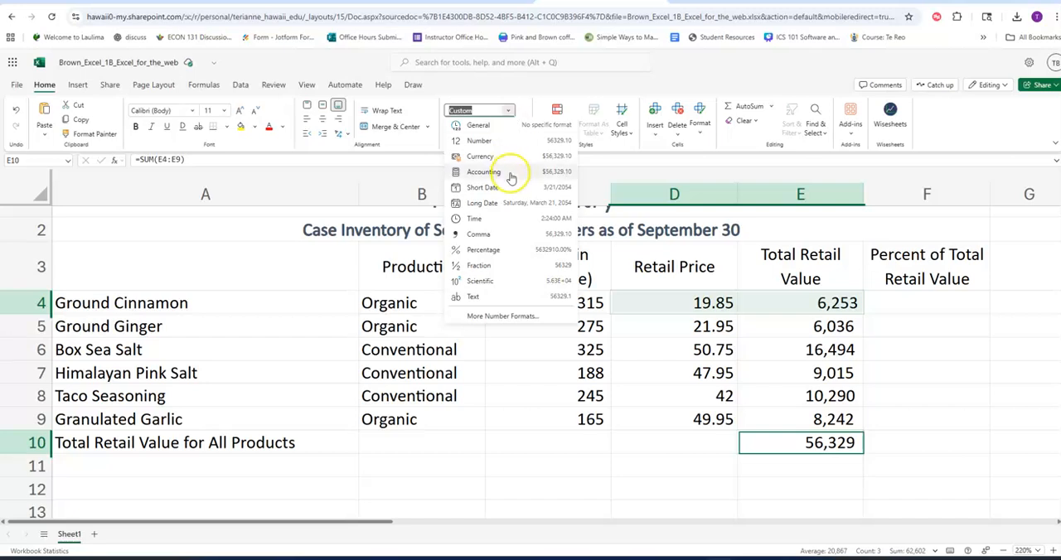
left_click(439, 143)
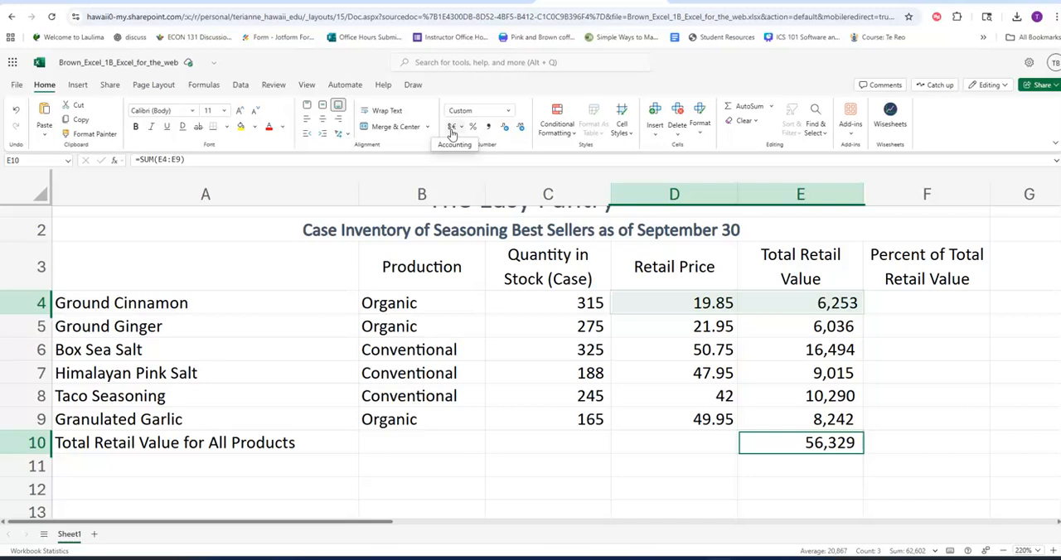
left_click(458, 128)
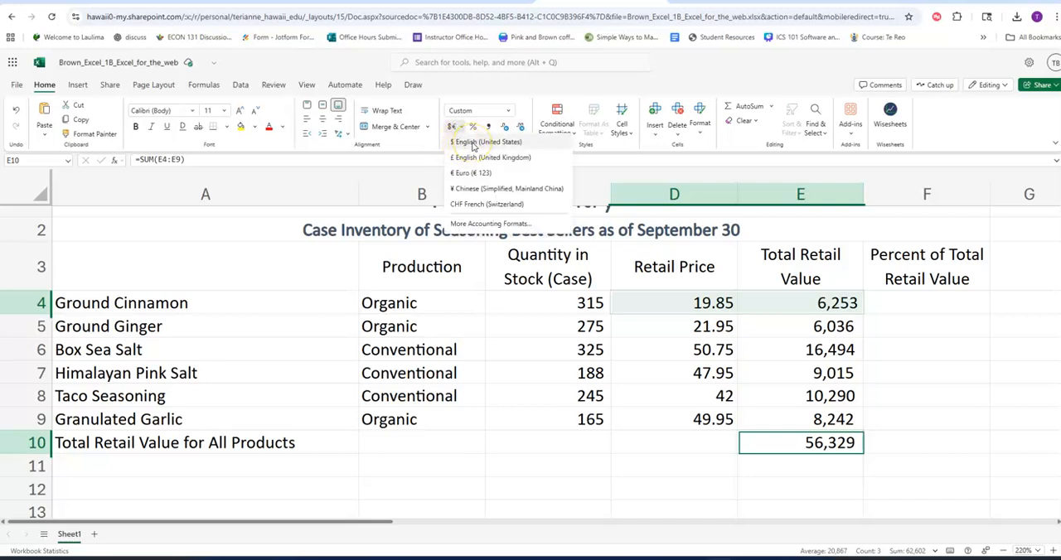
left_click(474, 144)
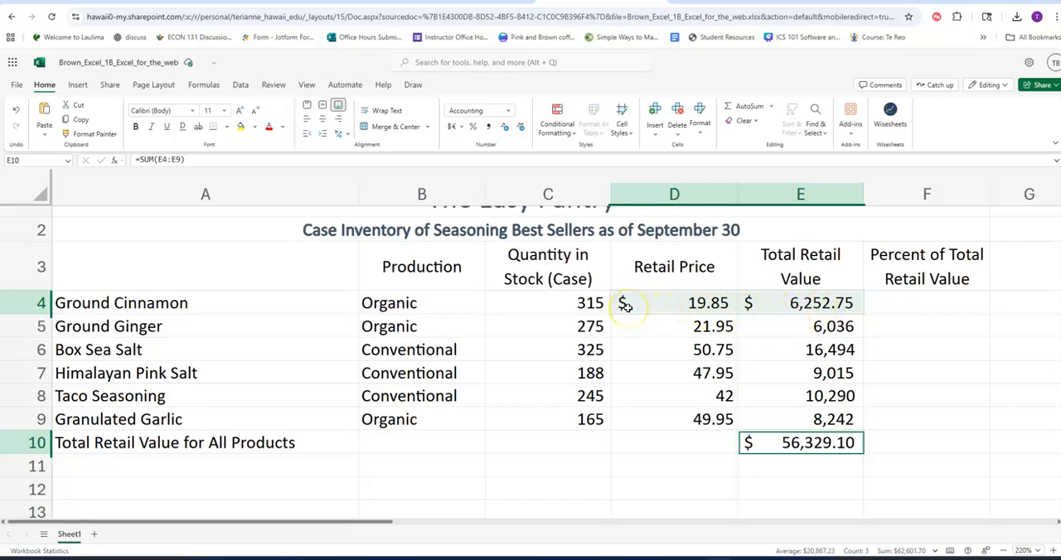
Compare the number formats of the first-row amounts, the total in E10, the middle rows D5:E9 and the quantities in C4:C9.
left_click(732, 305)
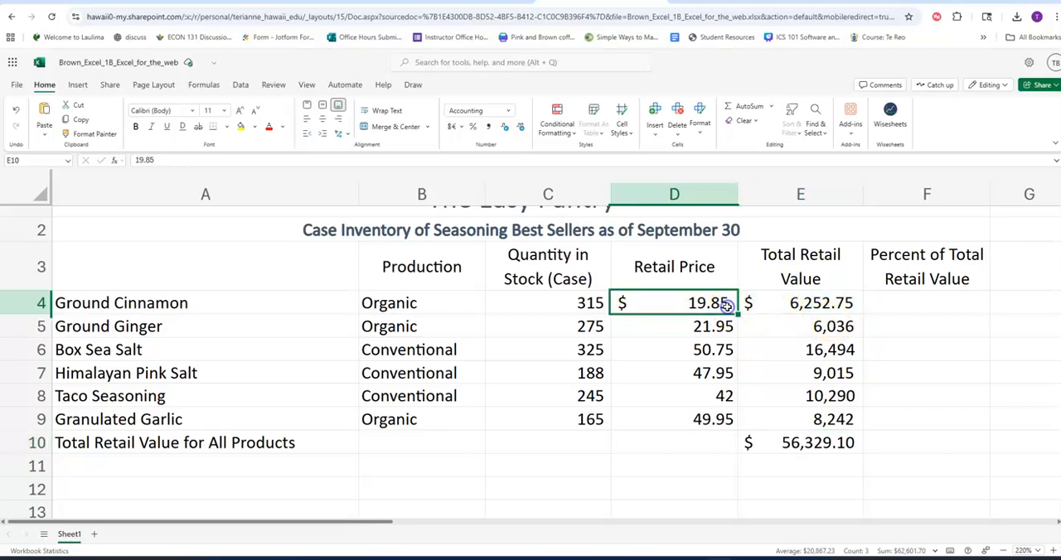
left_click(803, 305)
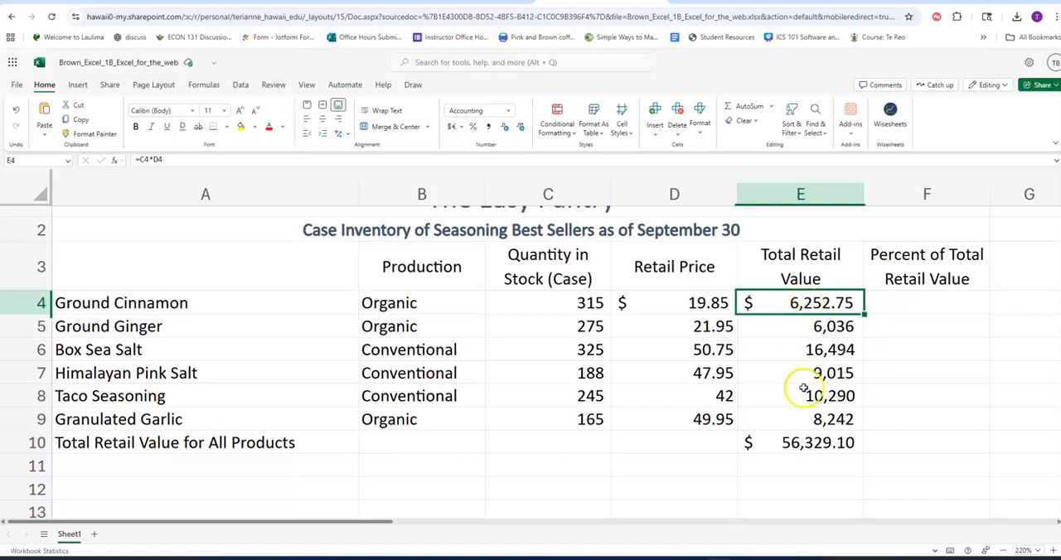
left_click(796, 448)
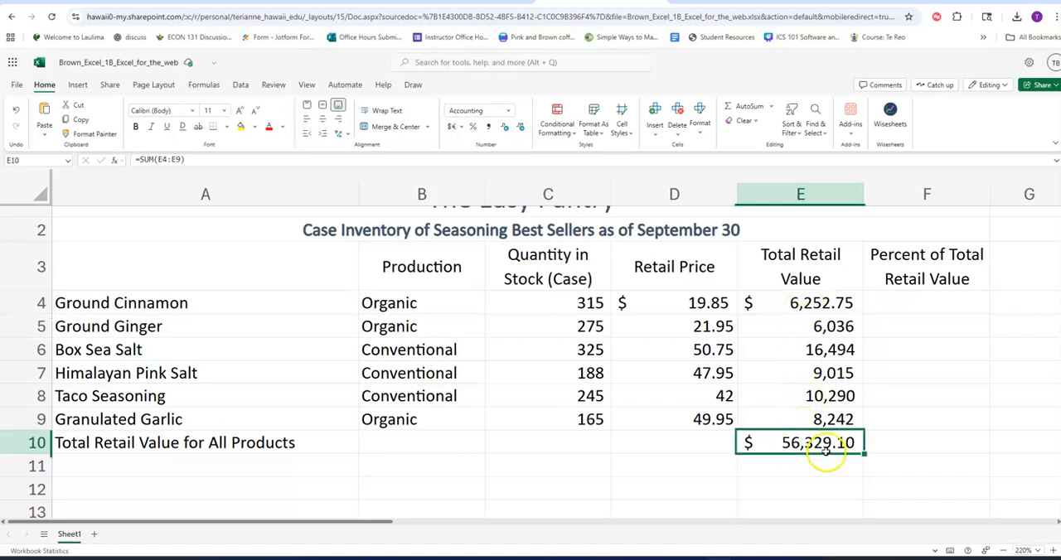
left_click(706, 303)
left_click(811, 302)
left_click(821, 446)
left_click_drag(712, 327, 796, 421)
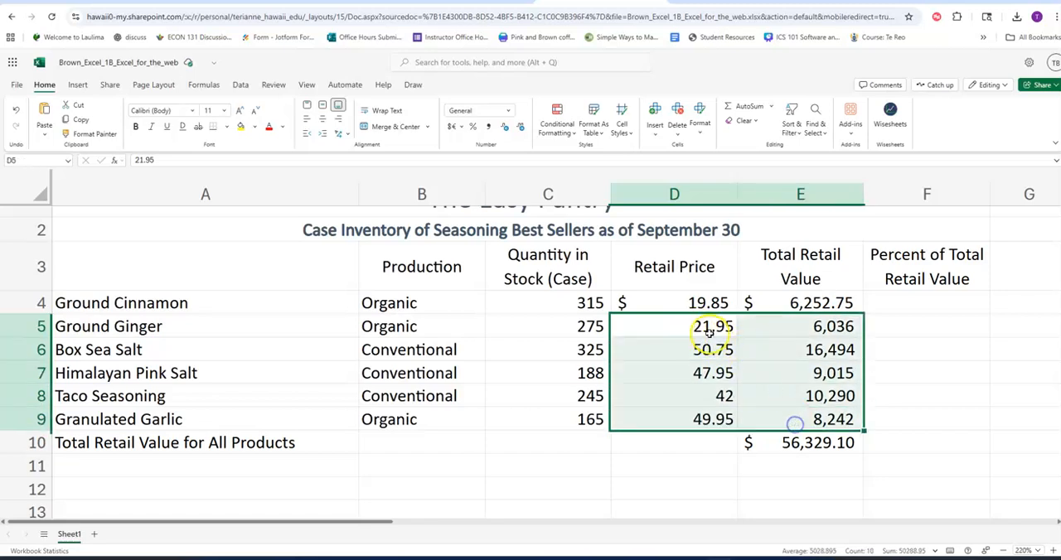
left_click(664, 326)
left_click_drag(654, 308, 841, 313)
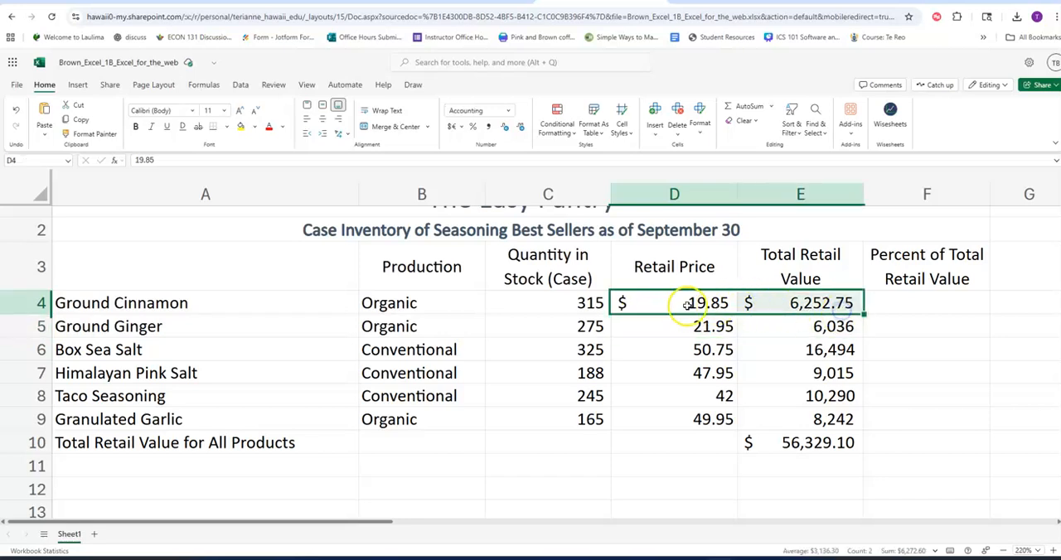
left_click(803, 442)
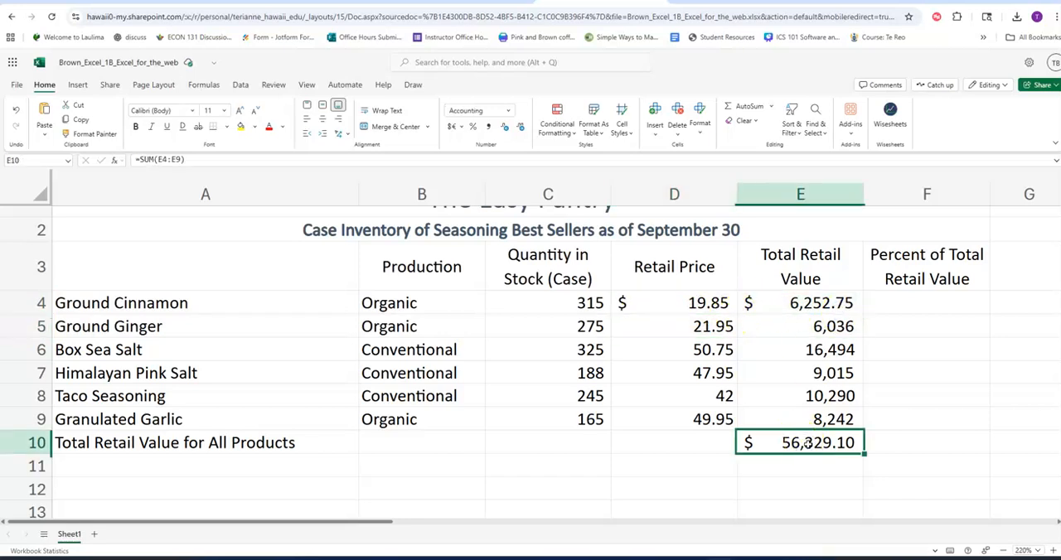
left_click(517, 296)
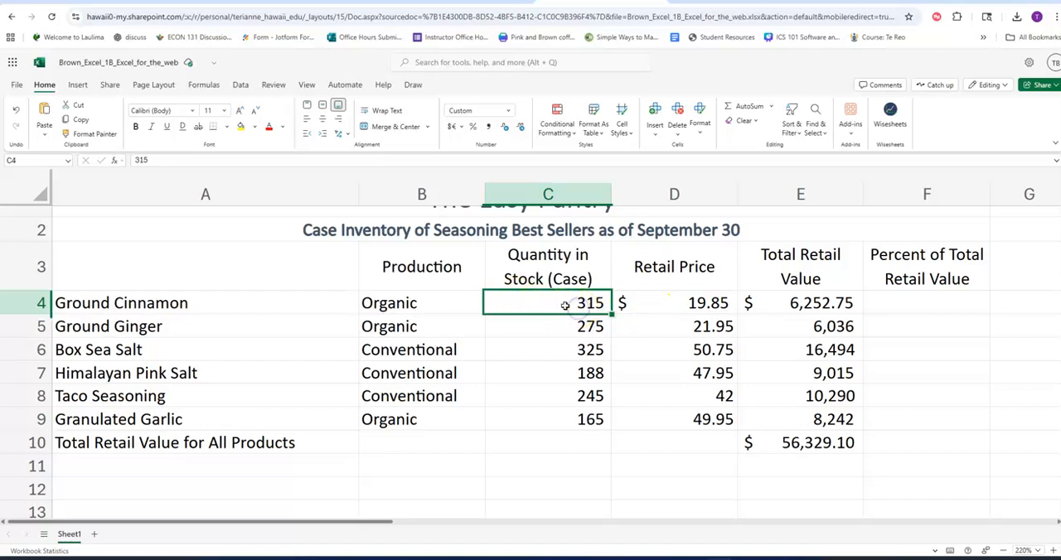
left_click_drag(564, 304, 568, 418)
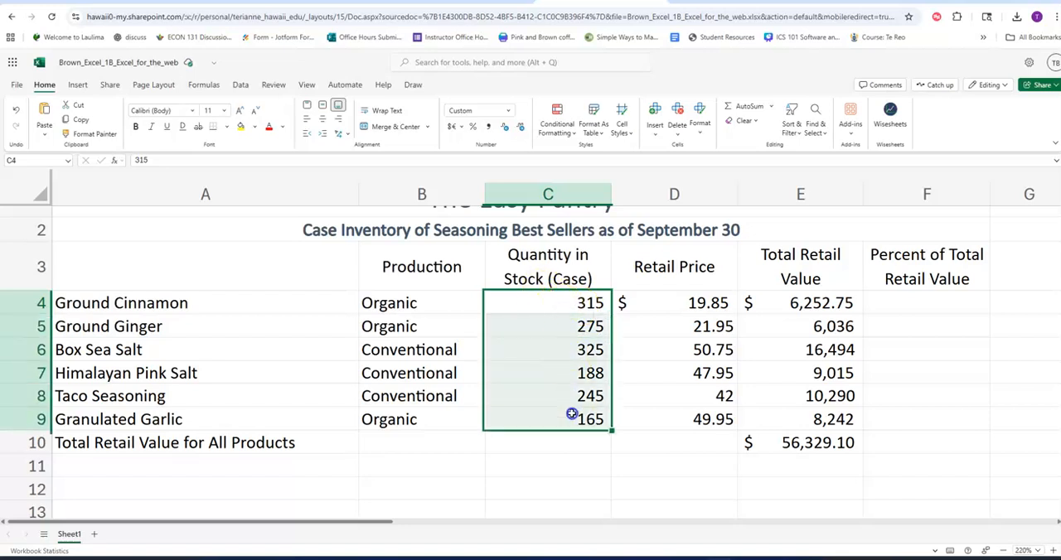
left_click(572, 306)
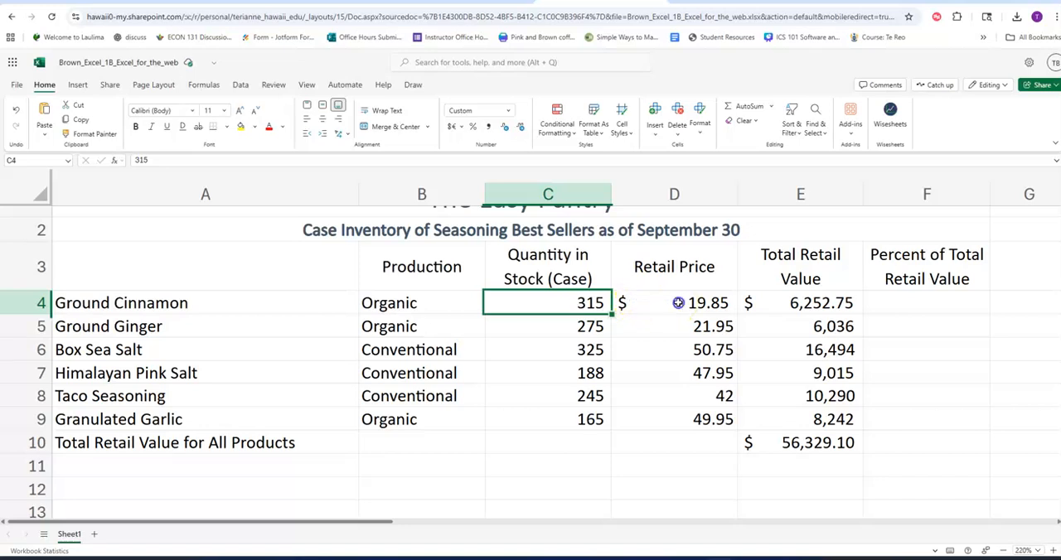
left_click(682, 305)
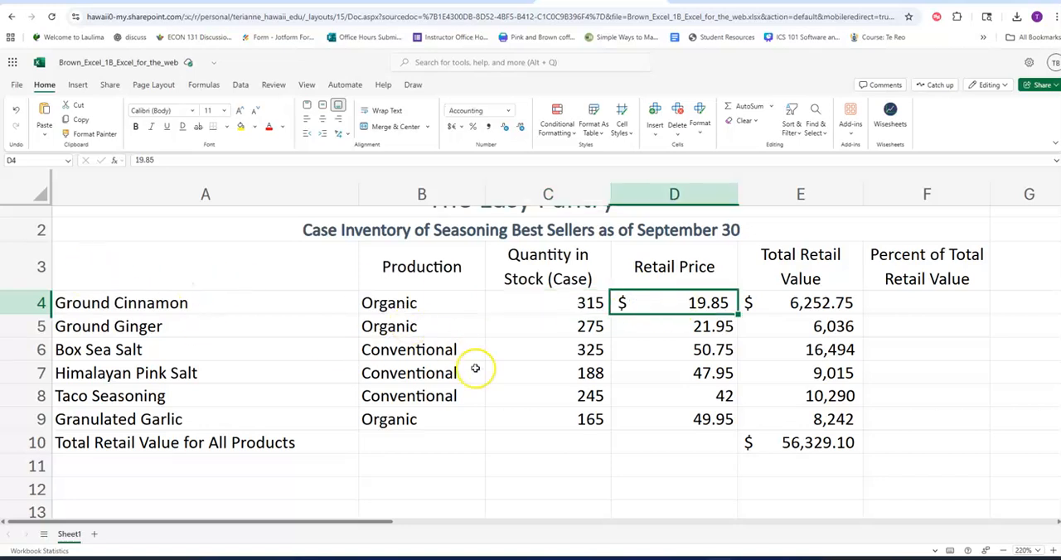
Apply the Total cell style to the overall retail value in E10.
left_click(827, 448)
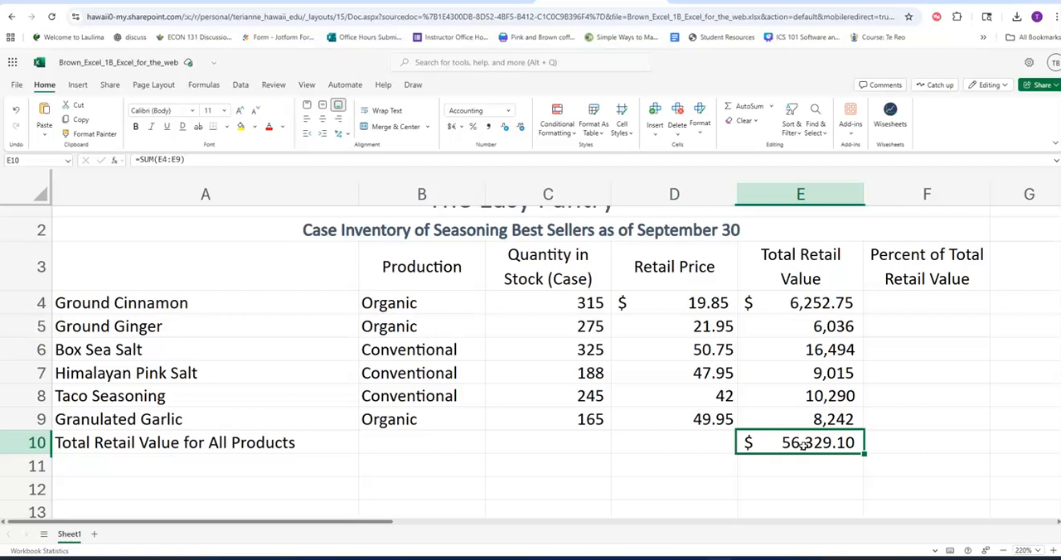
left_click(622, 119)
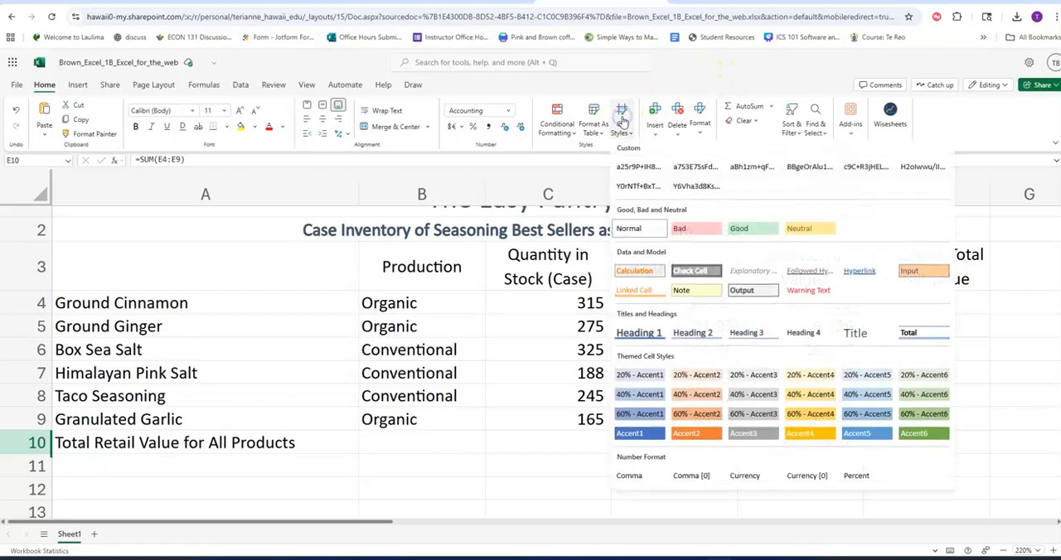
left_click(910, 333)
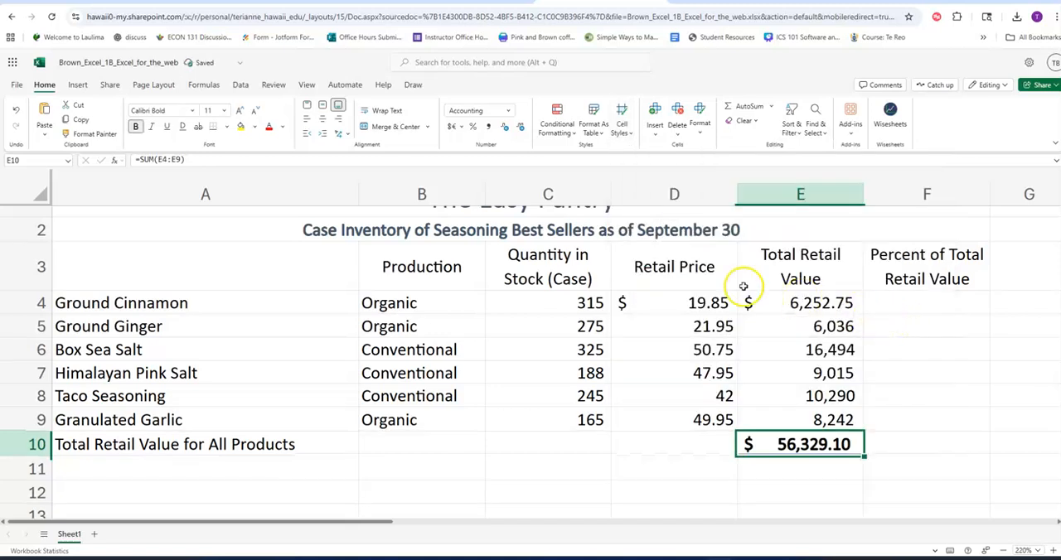
Apply Comma Style to the retail prices and total retail values in D5:E9, and review the formatted cells.
left_click_drag(670, 327, 796, 414)
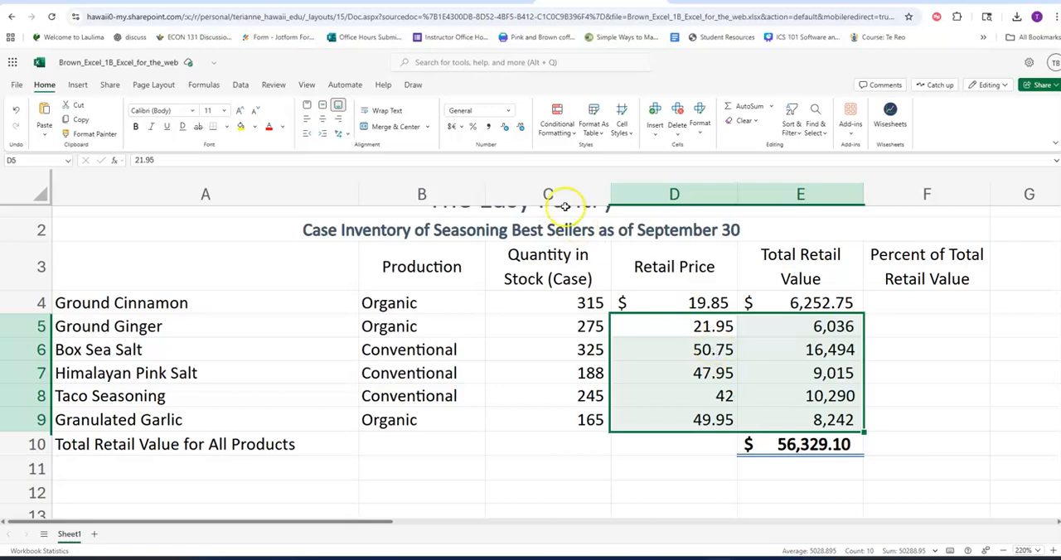
left_click(488, 129)
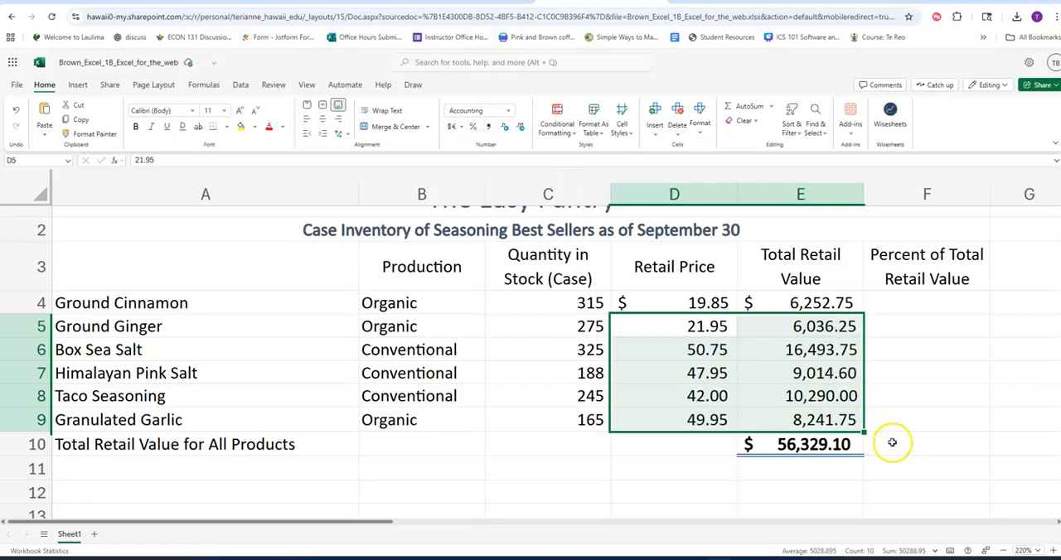
left_click(715, 348)
left_click(718, 373)
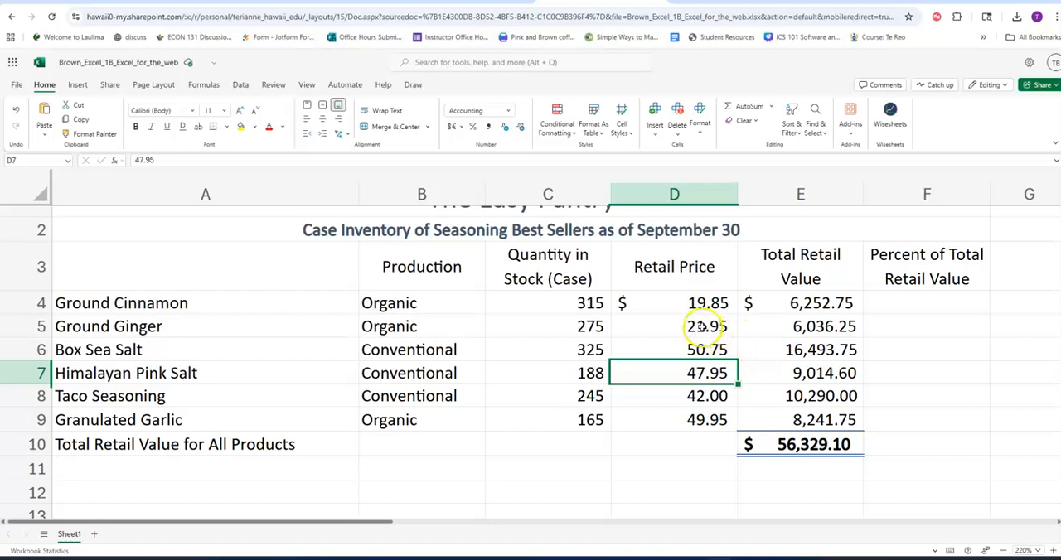
left_click_drag(718, 327, 814, 420)
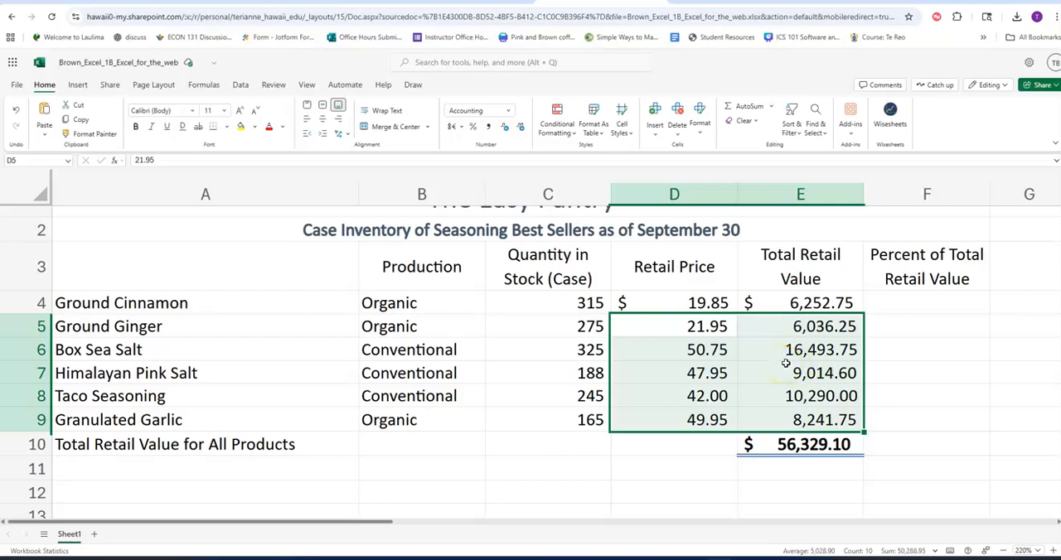
left_click(844, 445)
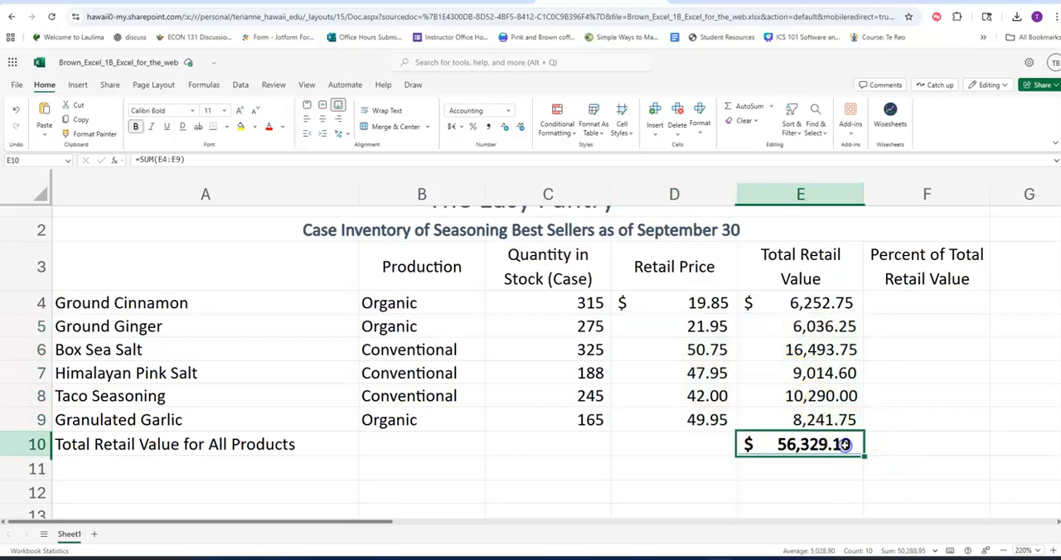
Bold the total label in A10 and apply the 20% - Accent1 cell style to it.
left_click(275, 445)
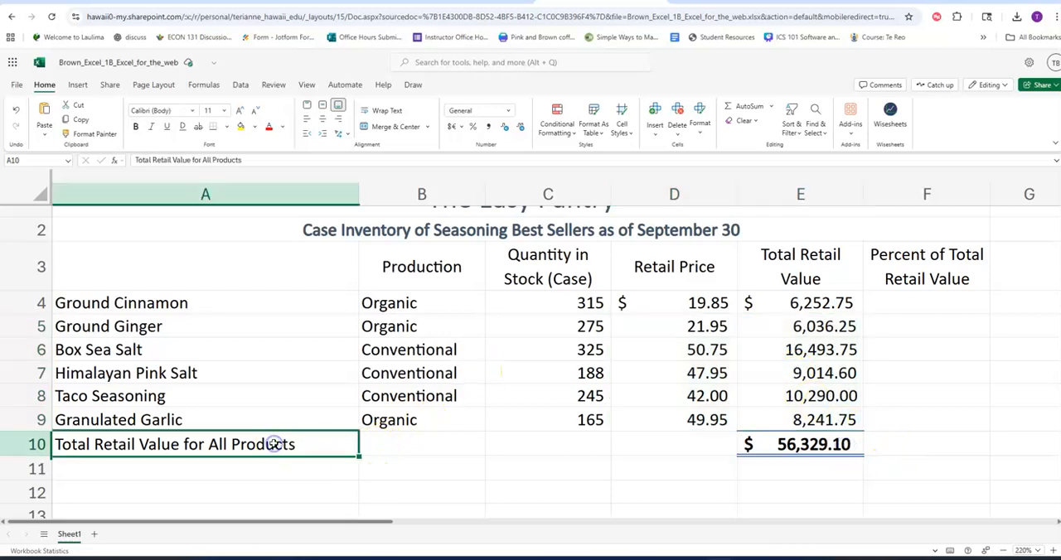
left_click(136, 130)
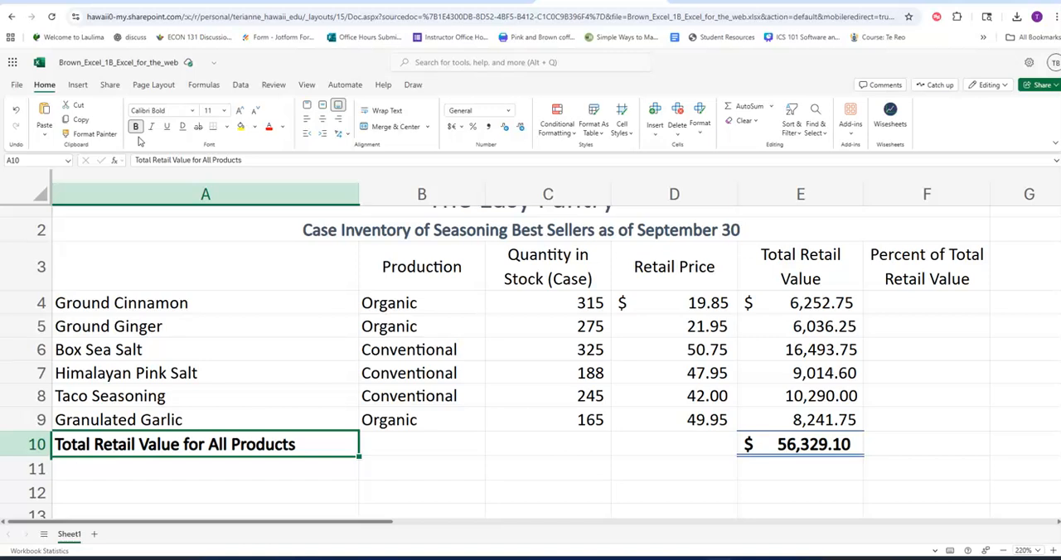
left_click(624, 129)
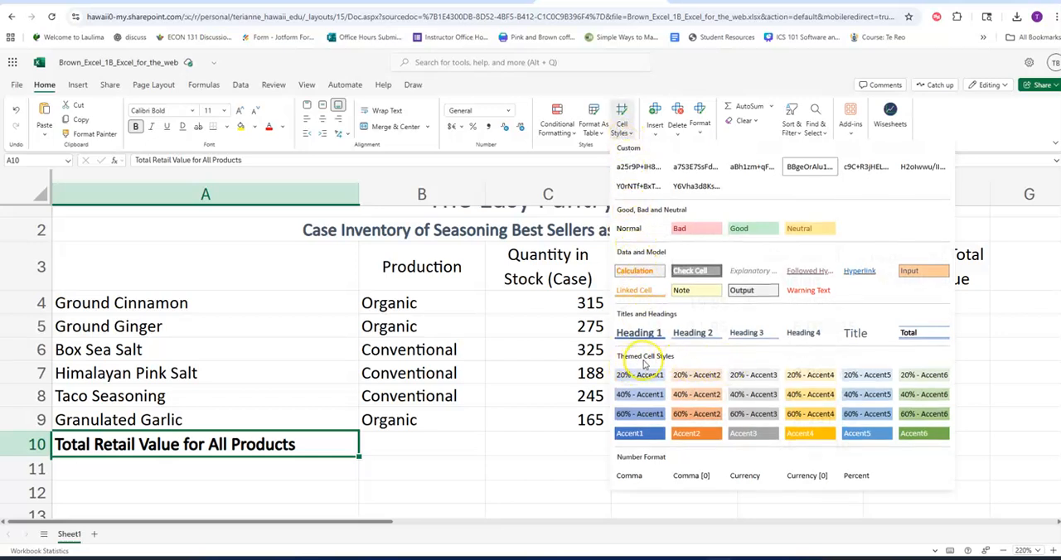
left_click(639, 376)
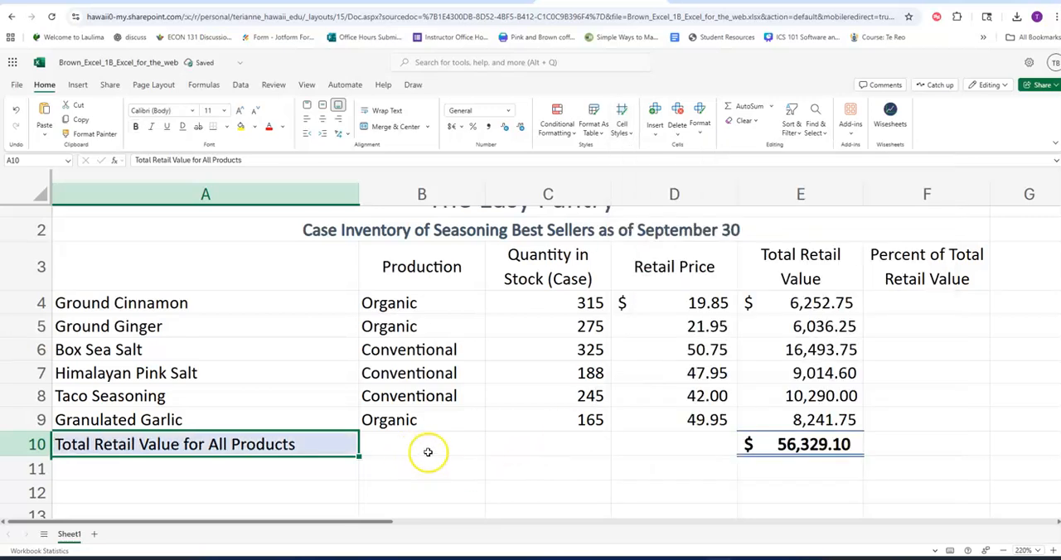
left_click(531, 445)
left_click(178, 446)
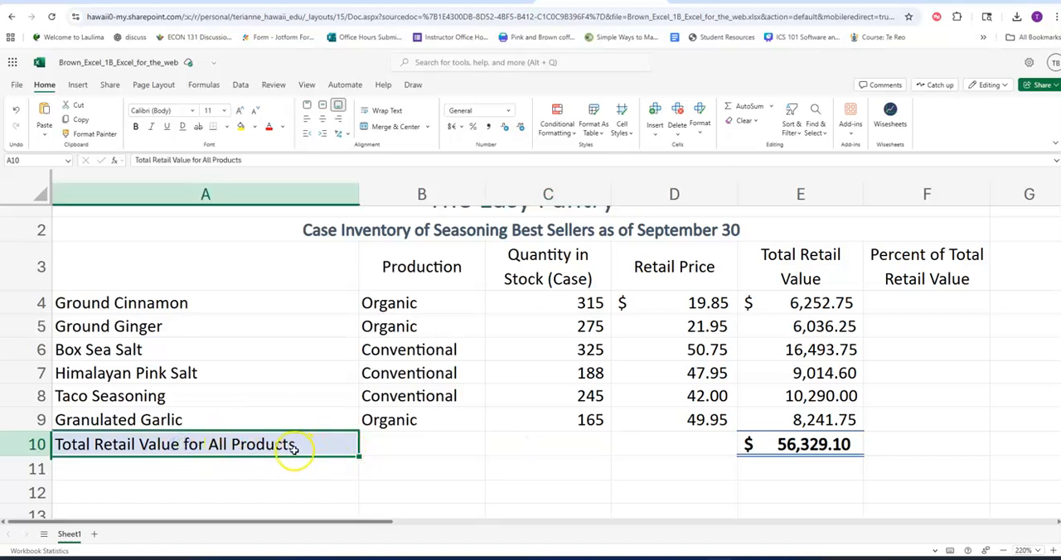
left_click(422, 466)
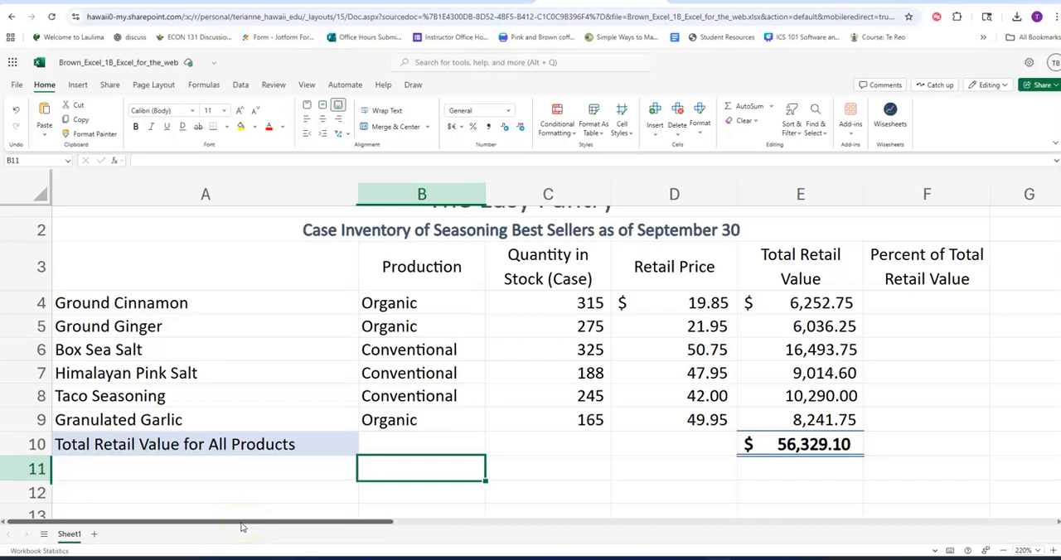
Enter the formula =E4/$E$10 in F4 to calculate Ground Cinnamon's percent of the total retail value.
mouse_move(242, 528)
left_mouse_down()
mouse_move(370, 521)
mouse_move(243, 522)
left_mouse_up()
left_click(1003, 550)
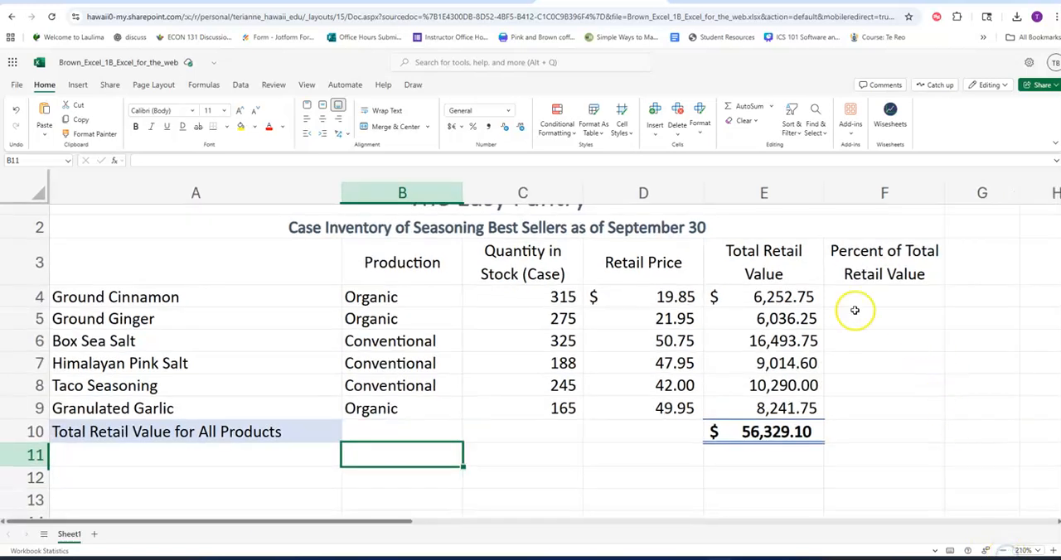
left_click(888, 305)
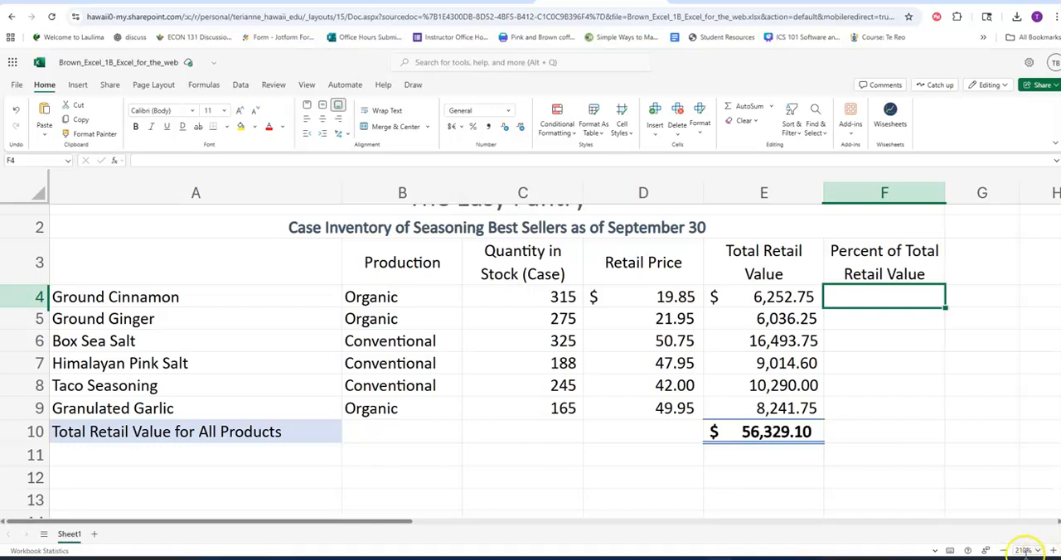
left_click_drag(396, 526, 512, 526)
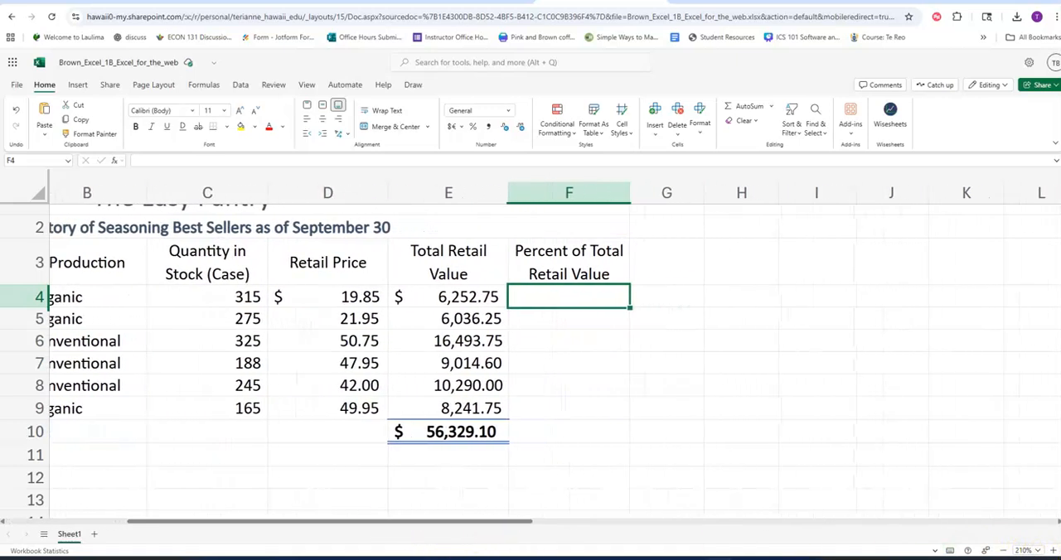
left_click(1054, 551)
left_click(1053, 550)
left_click(1054, 550)
left_click(1053, 551)
left_click(1054, 551)
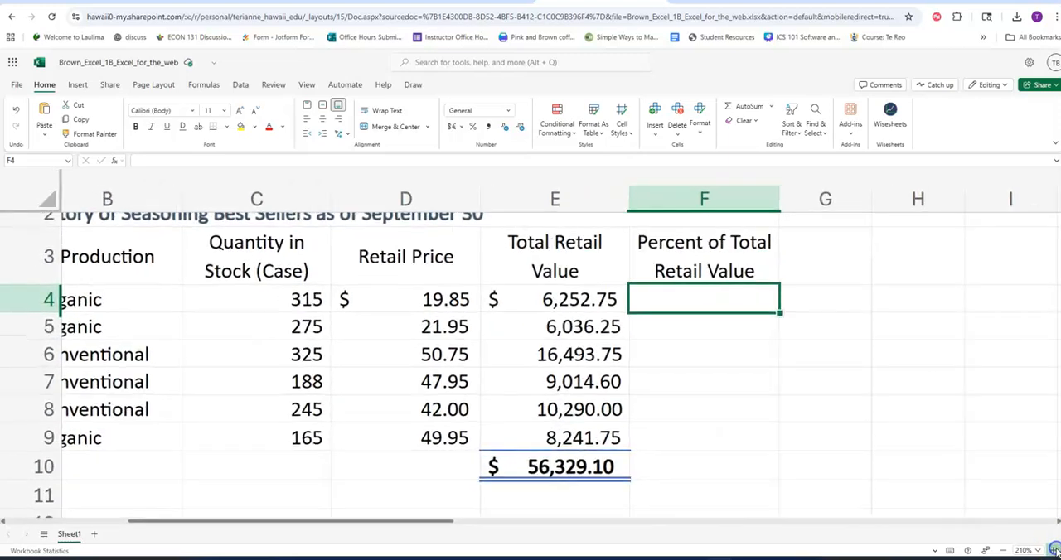
left_click(1054, 550)
left_click_drag(395, 527, 438, 524)
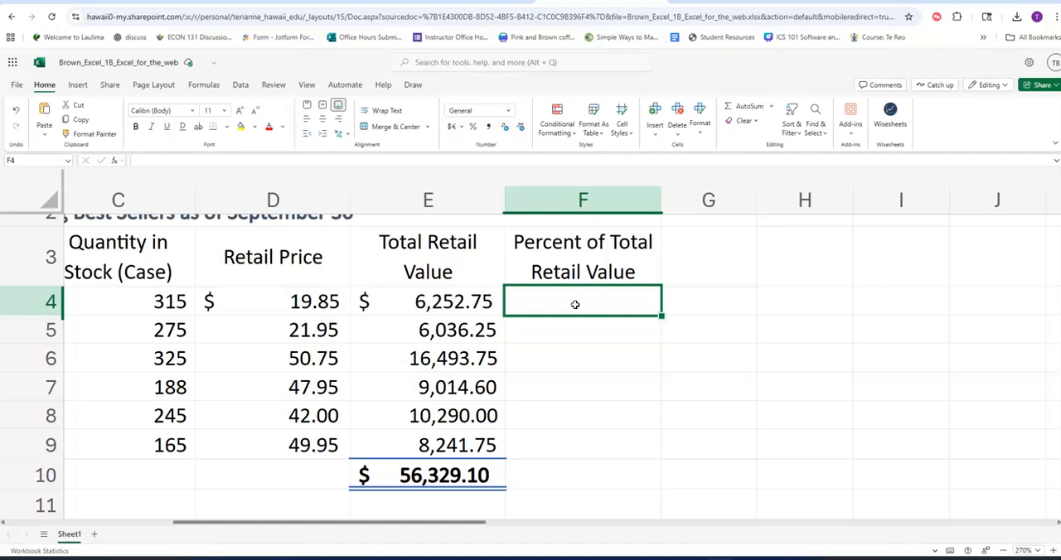
type("=")
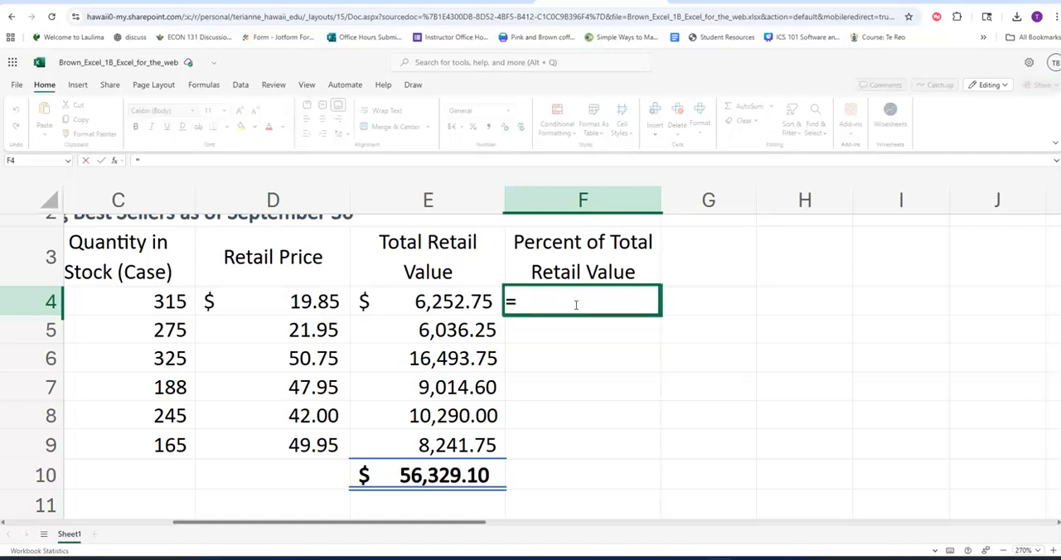
left_click(465, 305)
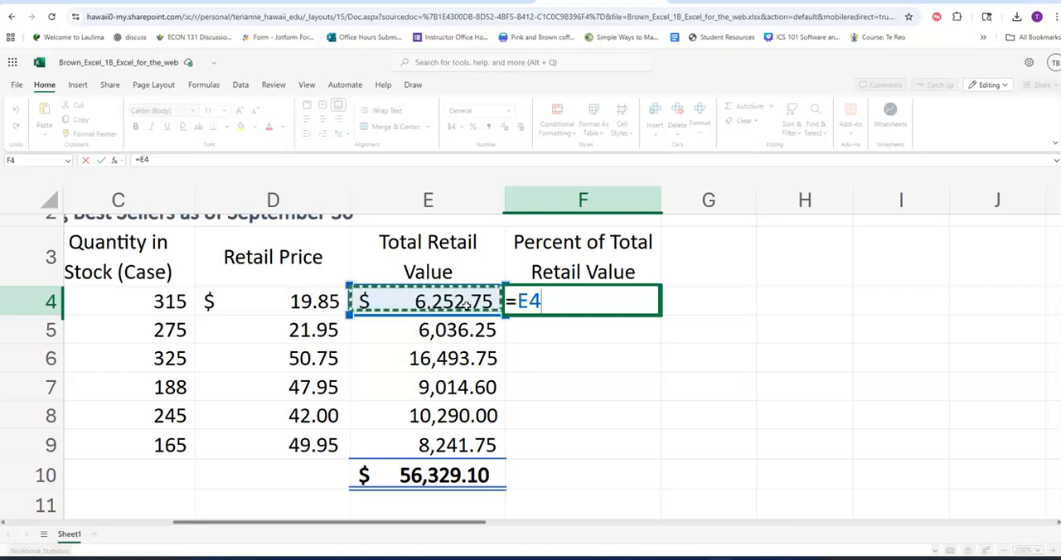
type("/$e$10")
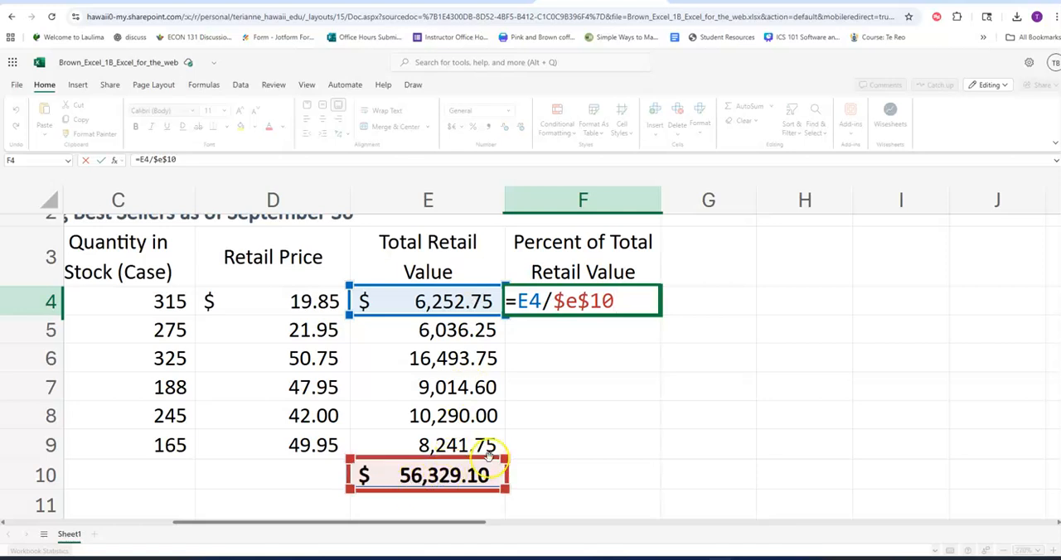
key("Return")
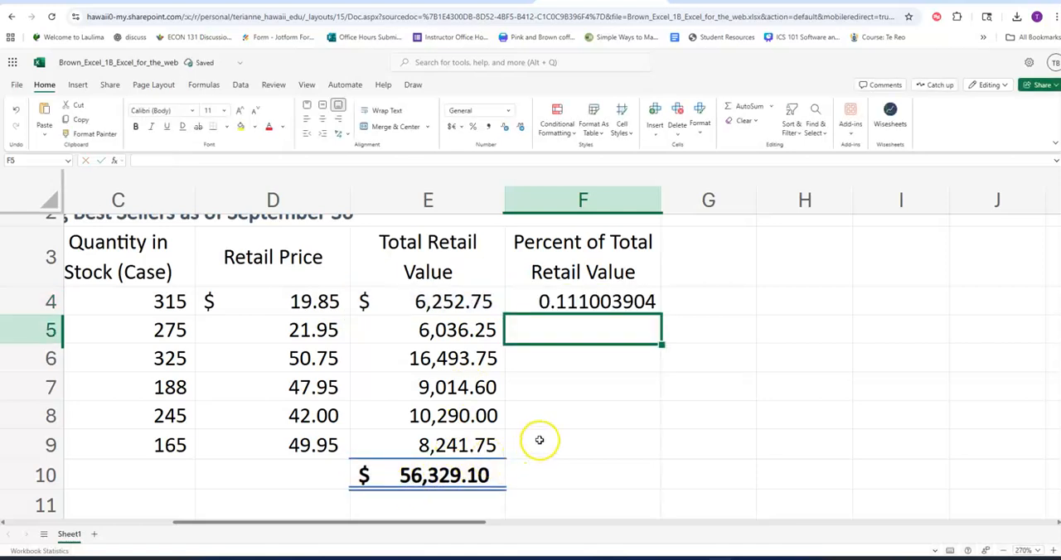
Format F4 with Percent Style and fill its formula down through F9.
left_click(574, 303)
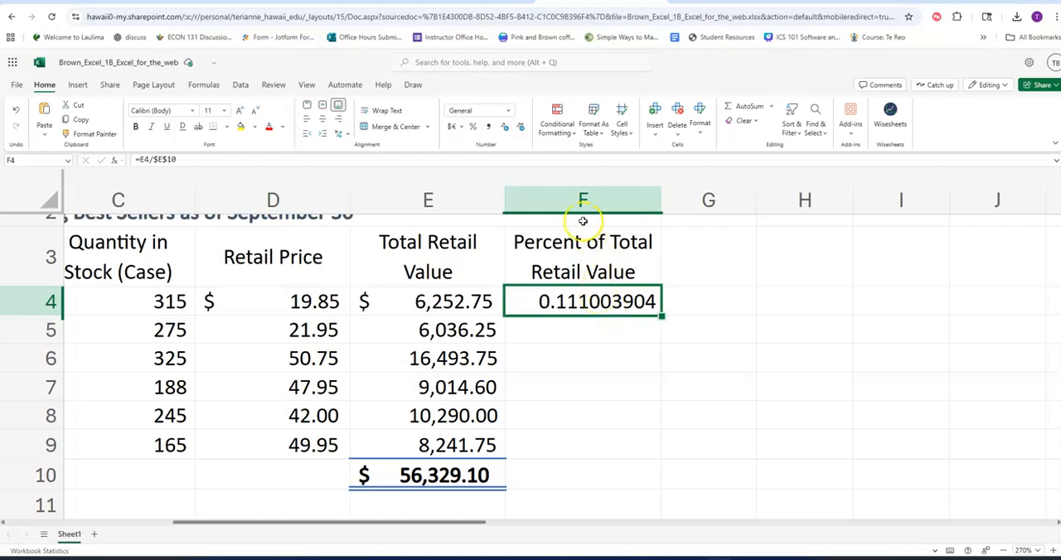
left_click(474, 130)
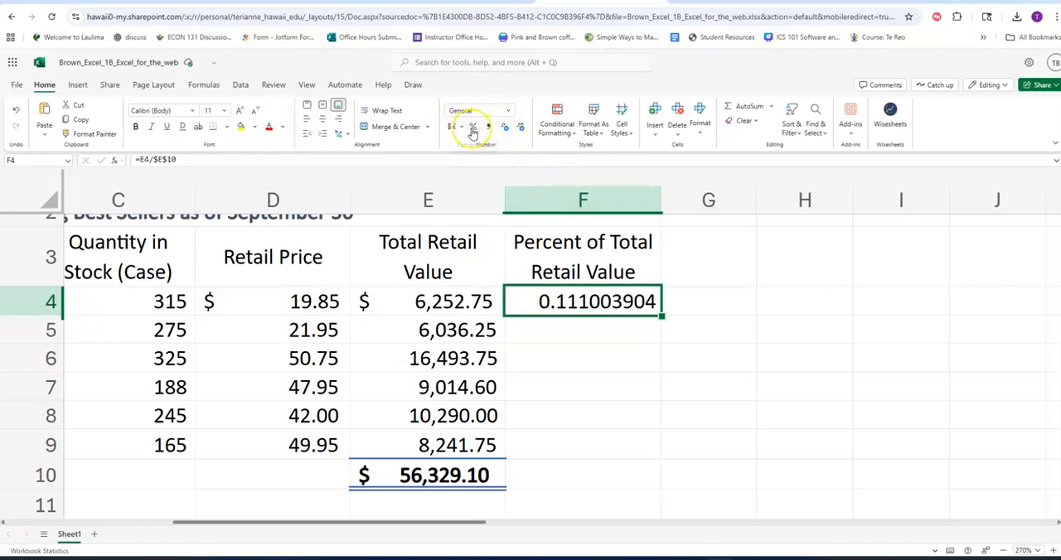
left_click(473, 130)
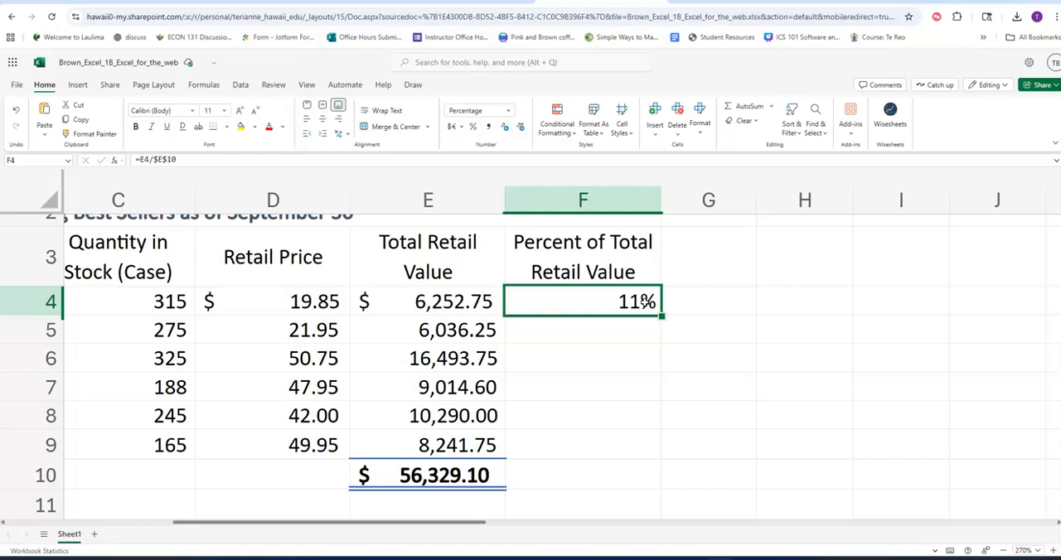
left_click_drag(661, 317, 644, 452)
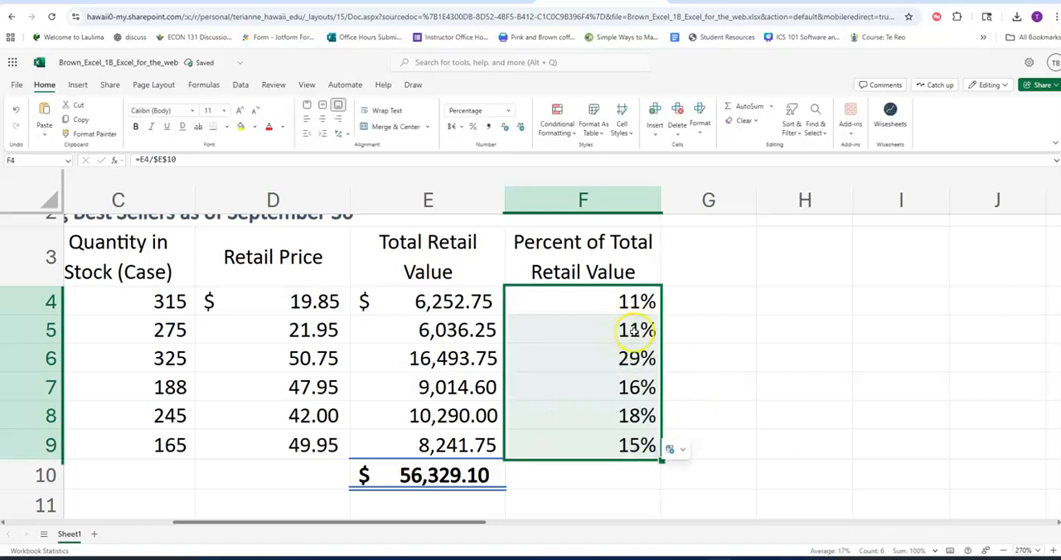
Compare the percentage formulas in column F, examining the row reference and the $E$10 reference in each.
left_click(633, 329)
left_click(632, 358)
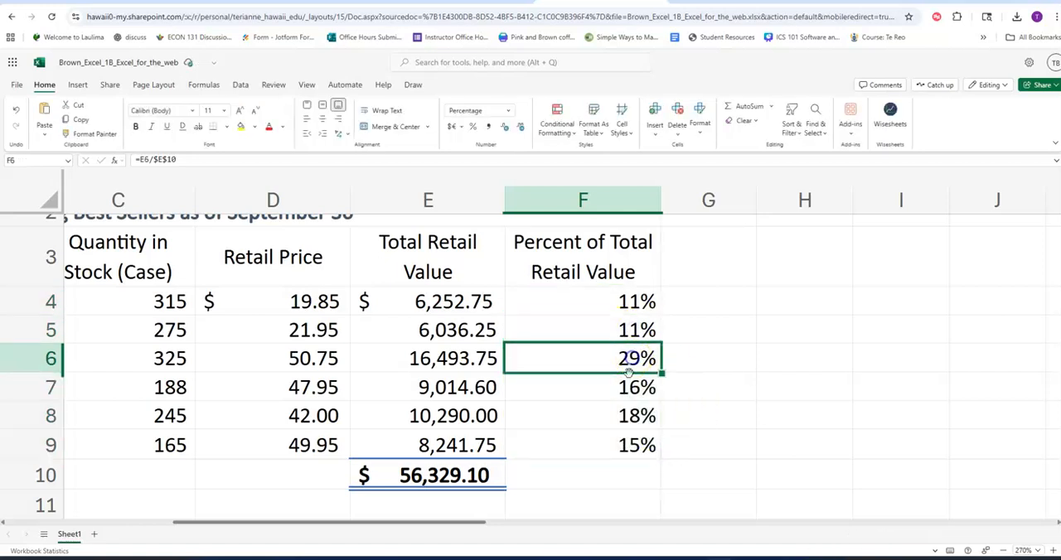
left_click(630, 391)
left_click(622, 447)
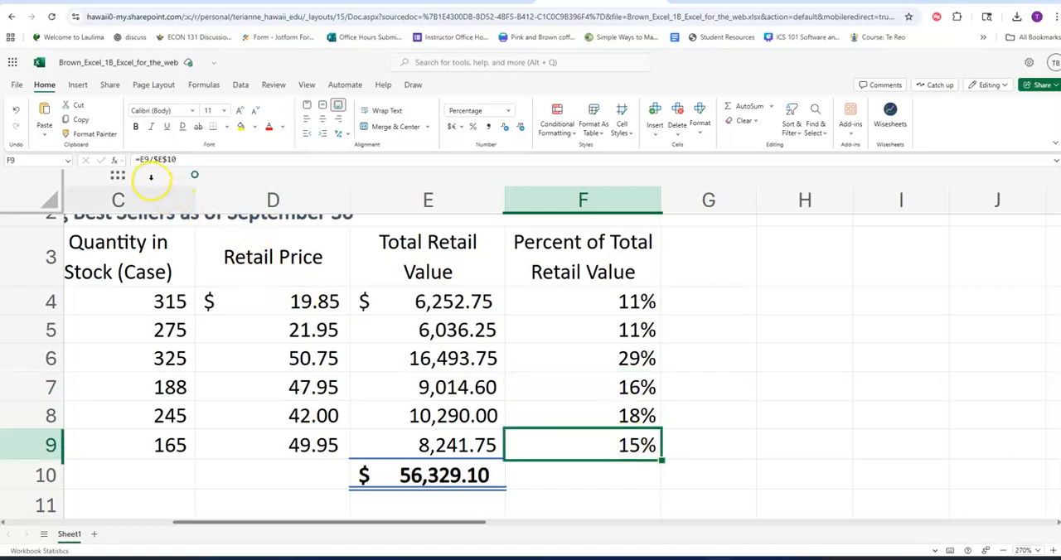
left_click(567, 318)
left_click(571, 358)
left_click(581, 330)
left_click(155, 160)
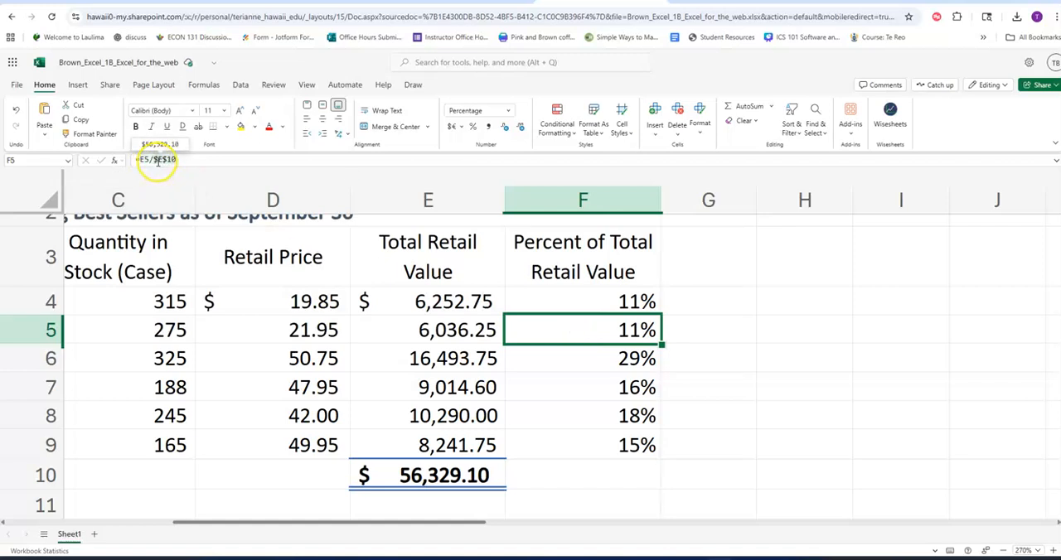
left_click(600, 303)
left_click(157, 160)
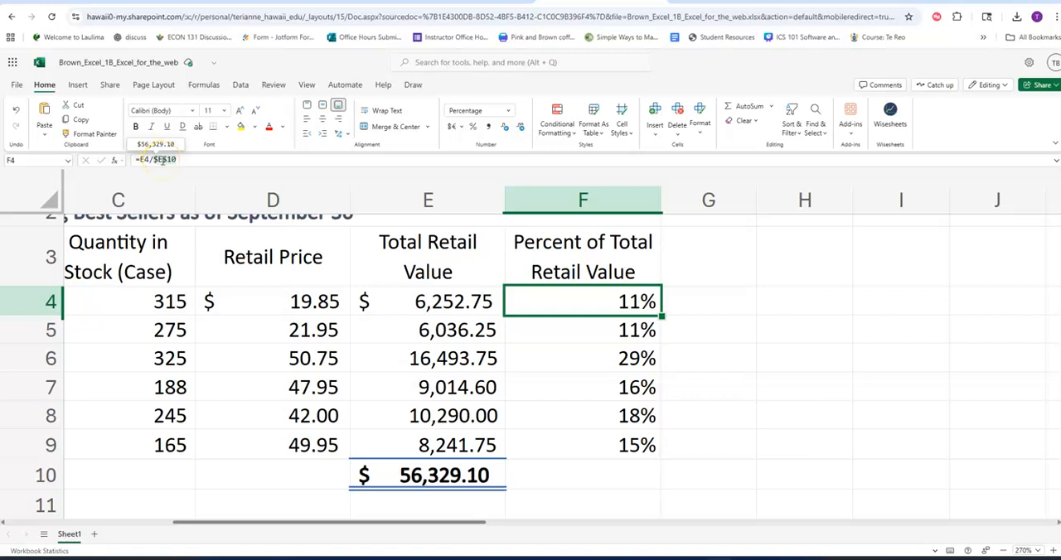
Step through the formulas in F5:F9 and highlight the absolute reference $E$10 in F9's formula.
left_click(607, 335)
left_click(605, 361)
left_click(606, 390)
left_click(606, 418)
left_click(606, 446)
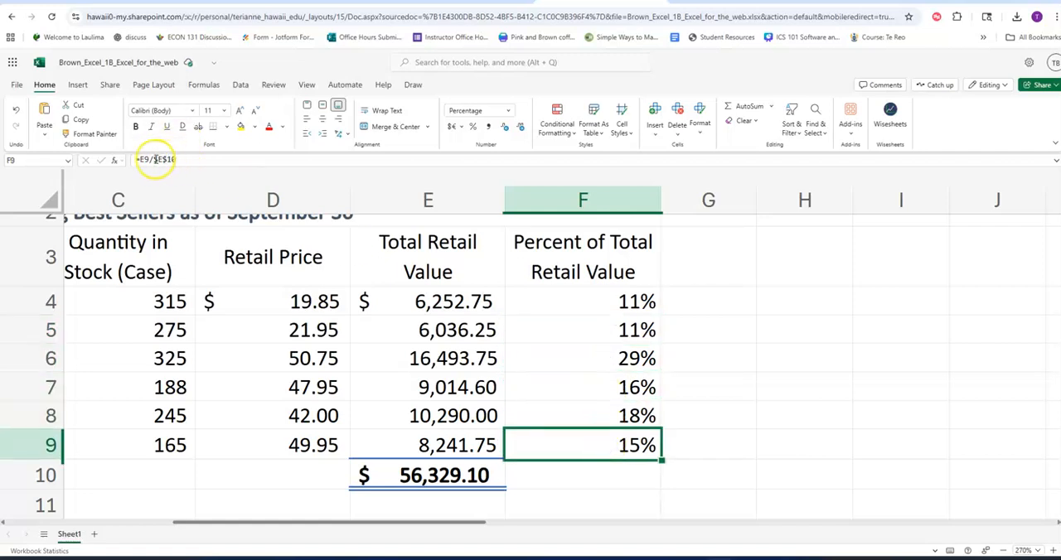
left_click_drag(154, 160, 187, 160)
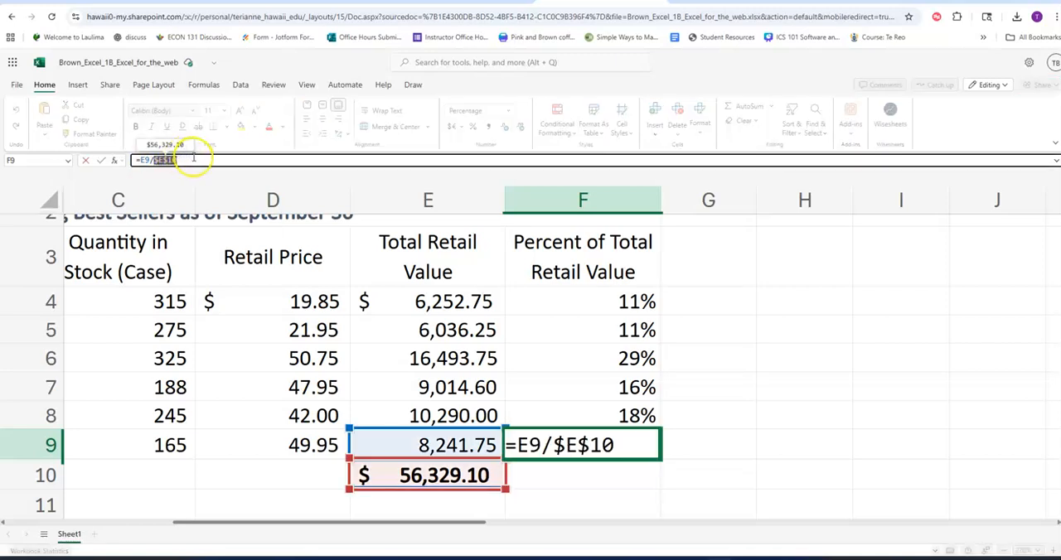
key("Return")
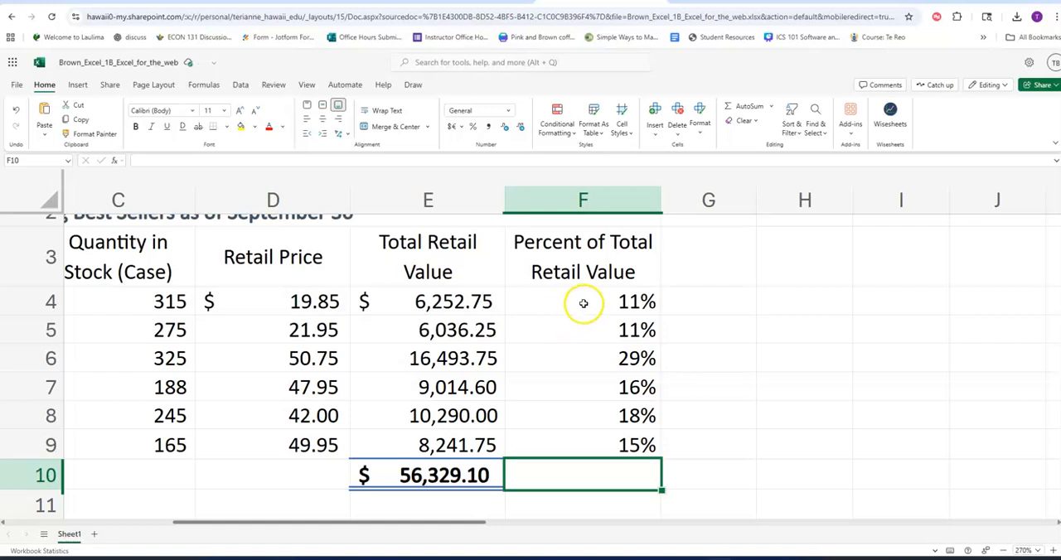
Change the formula in F4 to =E4/10.
left_click(581, 302)
left_click(156, 159)
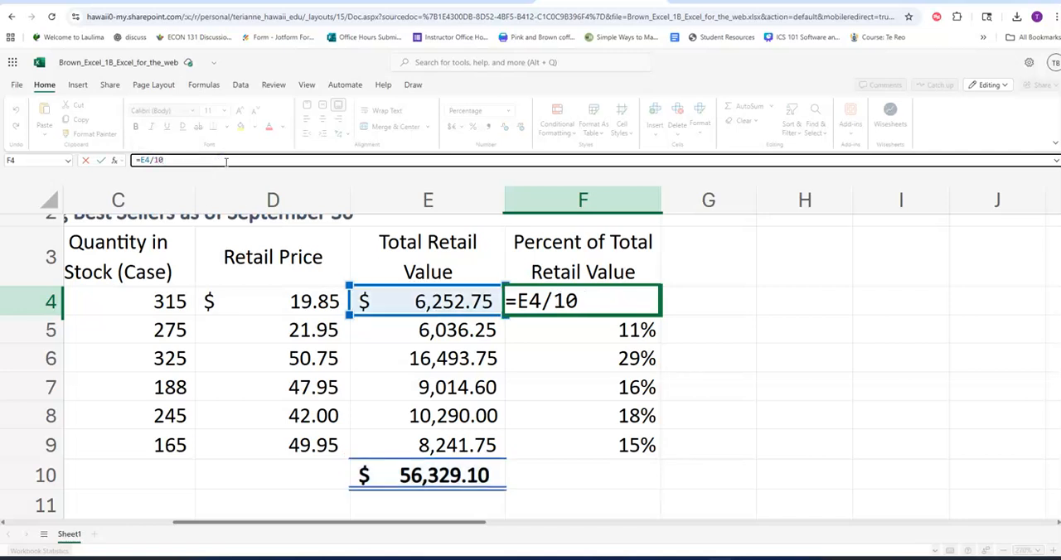
key("Return")
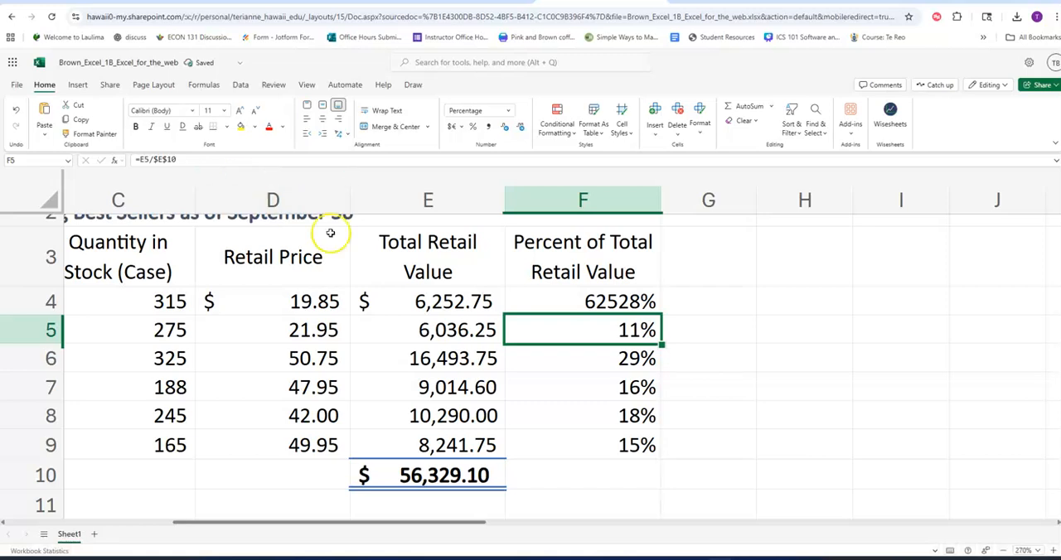
Clear the contents of F4:F9 and set the range's number format to General.
left_click_drag(598, 302, 630, 440)
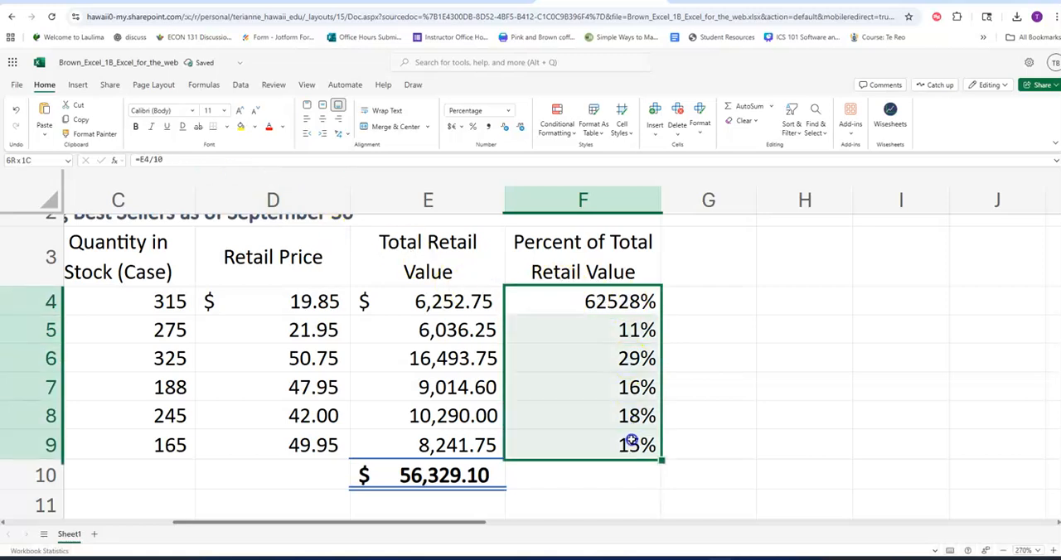
left_click(475, 127)
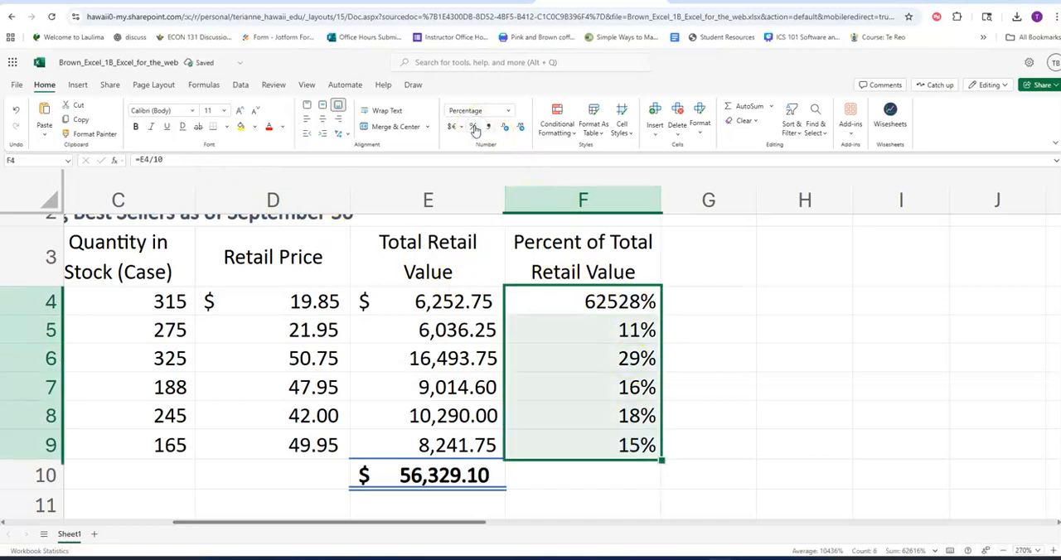
key("Delete")
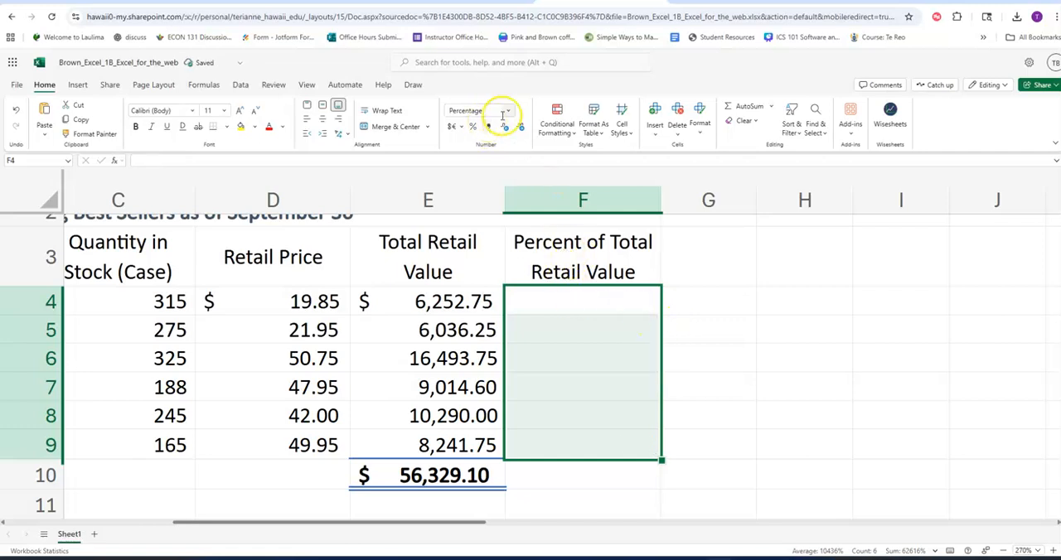
left_click(503, 111)
left_click(498, 125)
Enter the formula =E4/E10 with relative references in F4.
left_click(589, 303)
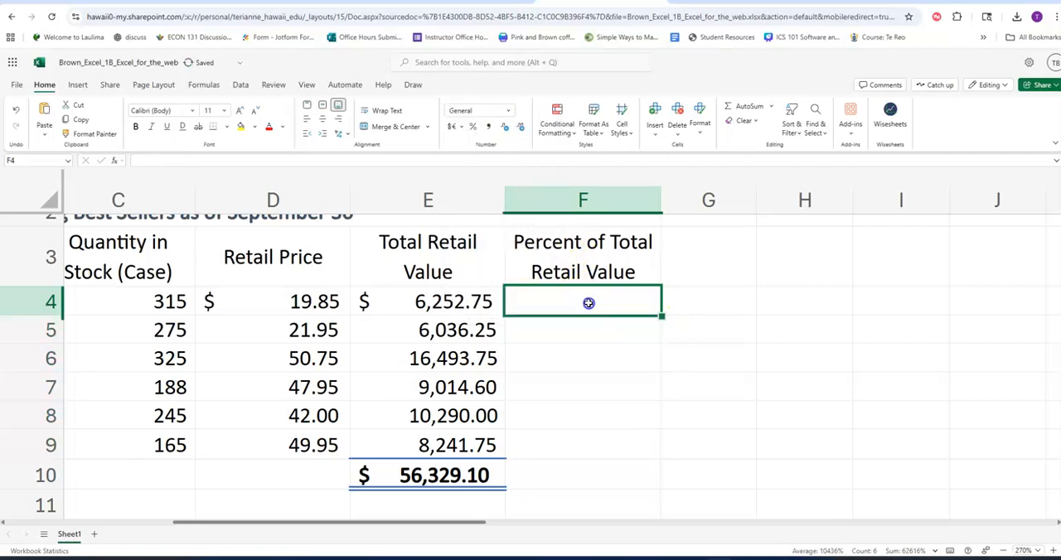
type("=e4/e10")
key("Return")
Fill the relative formula in F4 down through F10 and inspect the copied references in F5, F6 and F9.
left_click(589, 303)
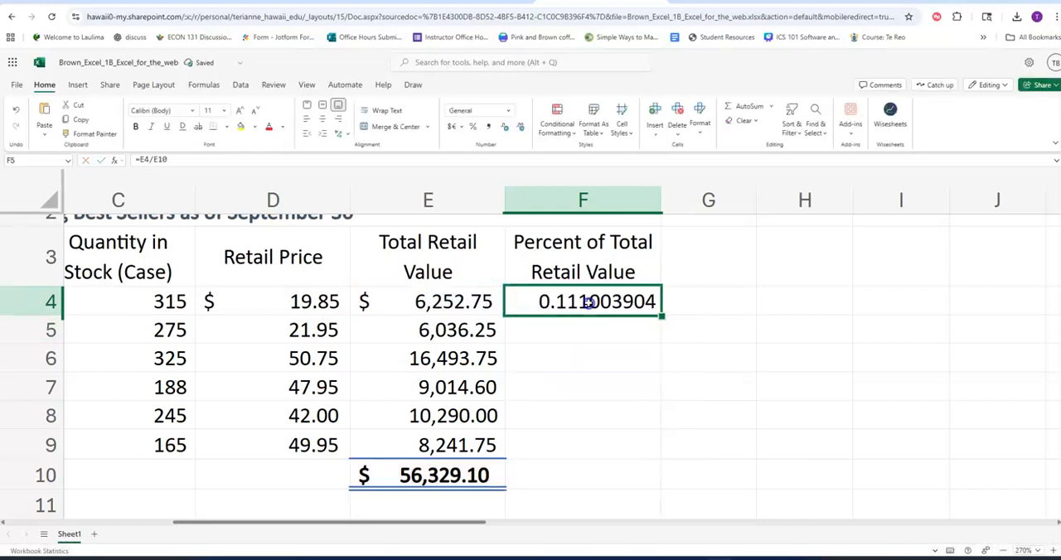
left_click_drag(657, 314, 649, 460)
left_click(585, 330)
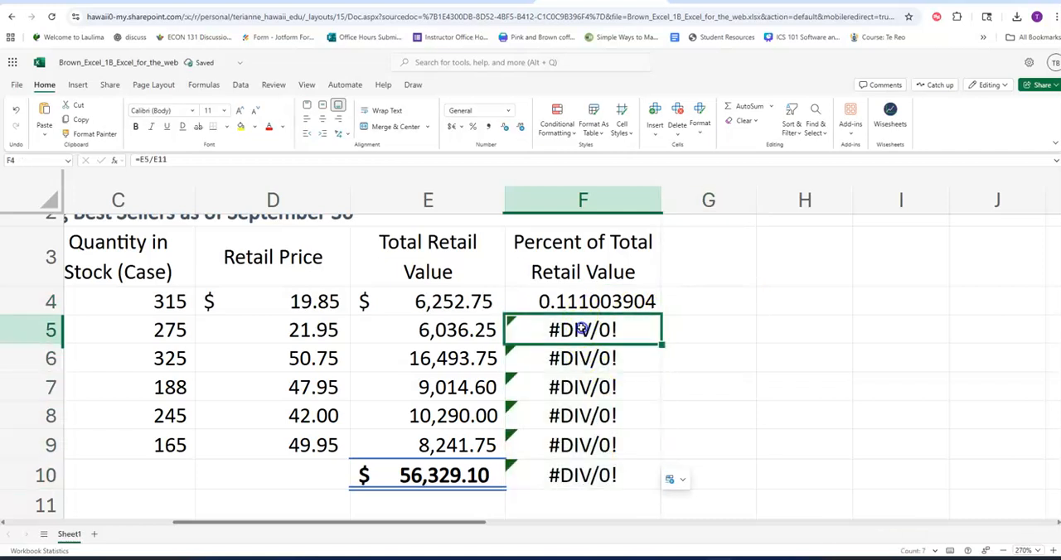
left_click(592, 360)
left_click(575, 444)
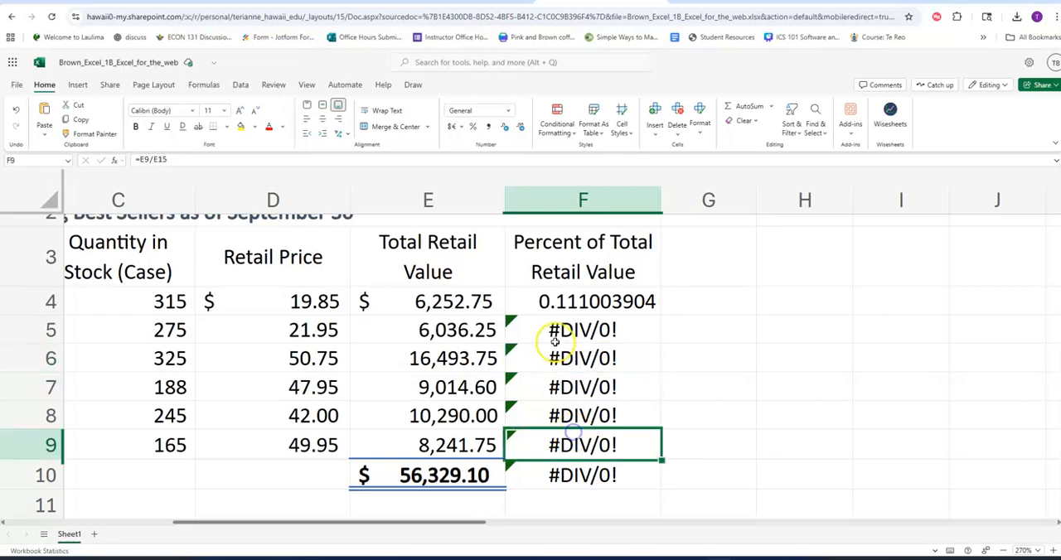
Compare the shifting relative references in the percent formulas of F4 through F7.
left_click(556, 330)
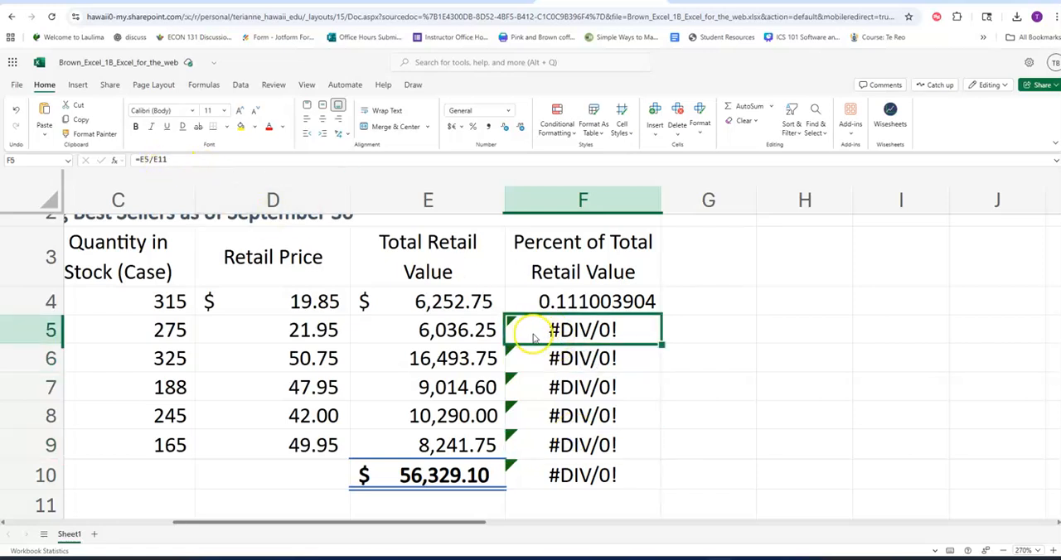
scroll(531, 323, "down", 1)
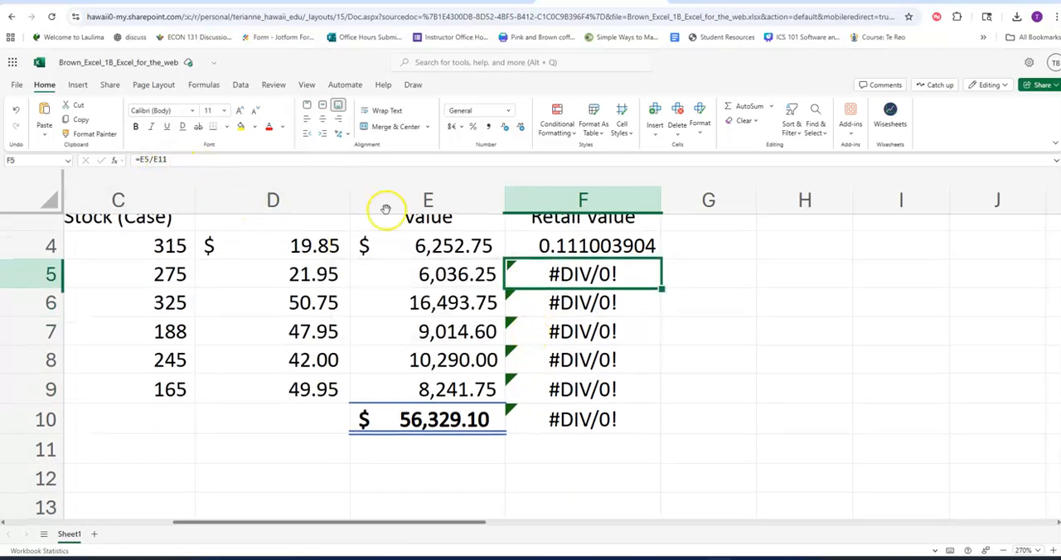
left_click(594, 247)
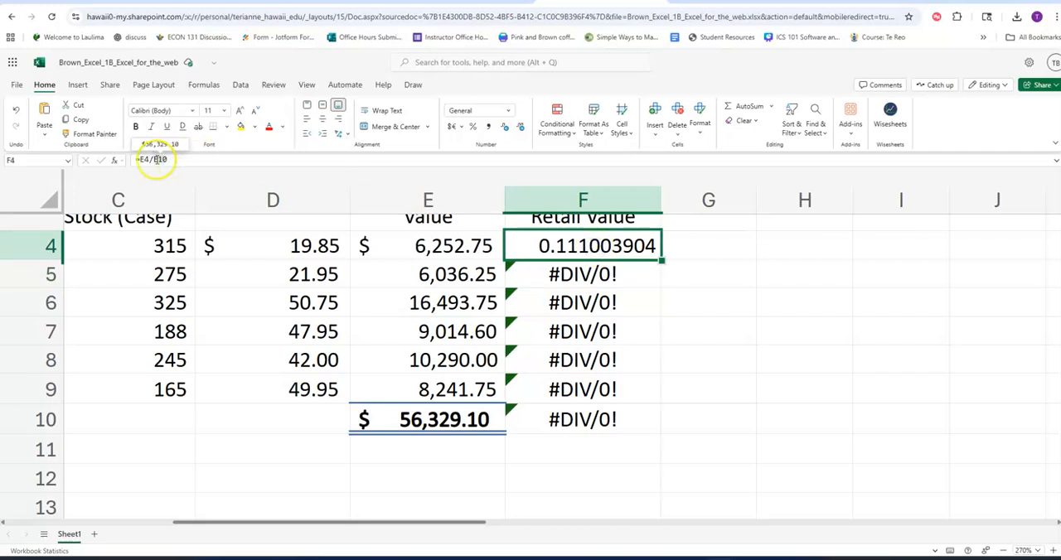
left_click(580, 276)
left_click(639, 308)
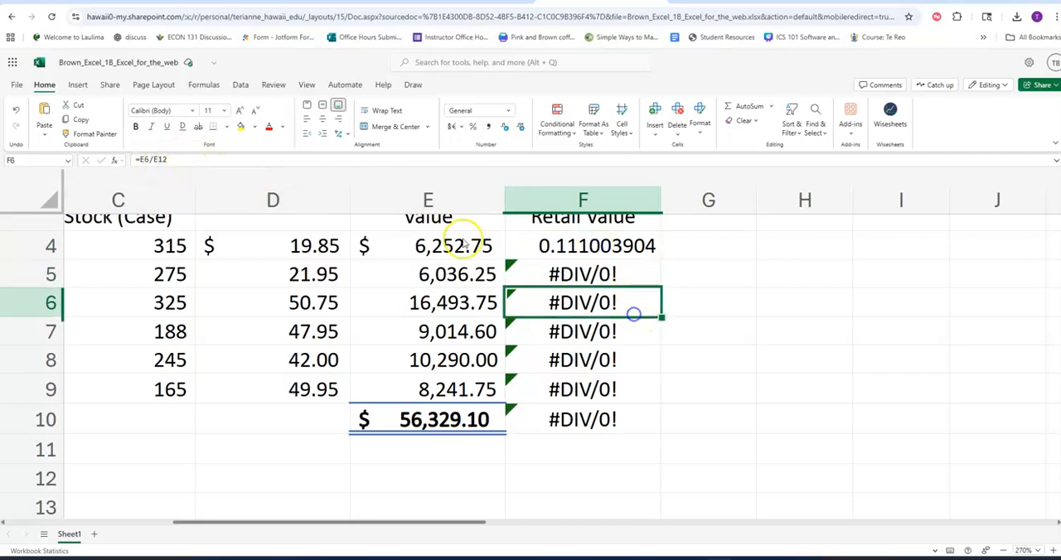
left_click(599, 333)
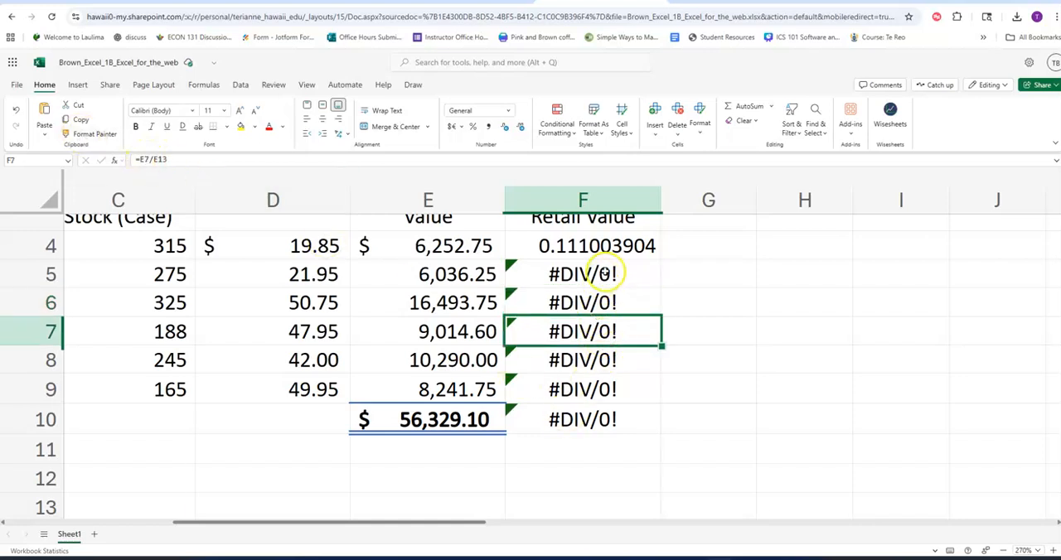
Clear F5:F10 and change the formula in F4 to =E4/$E$10 with an absolute reference to the total.
left_click_drag(605, 273, 611, 426)
key("Delete")
left_click(624, 246)
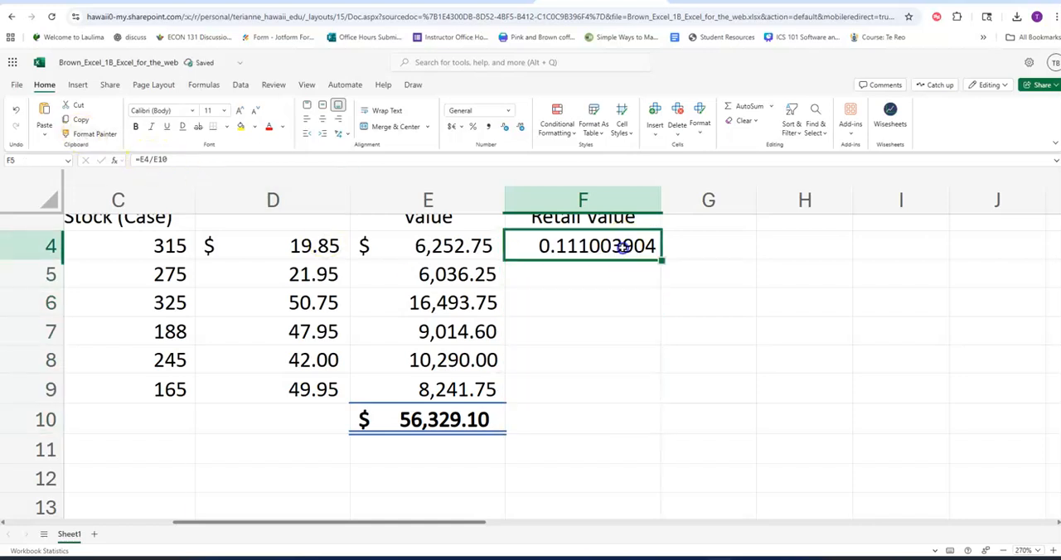
left_click(156, 159)
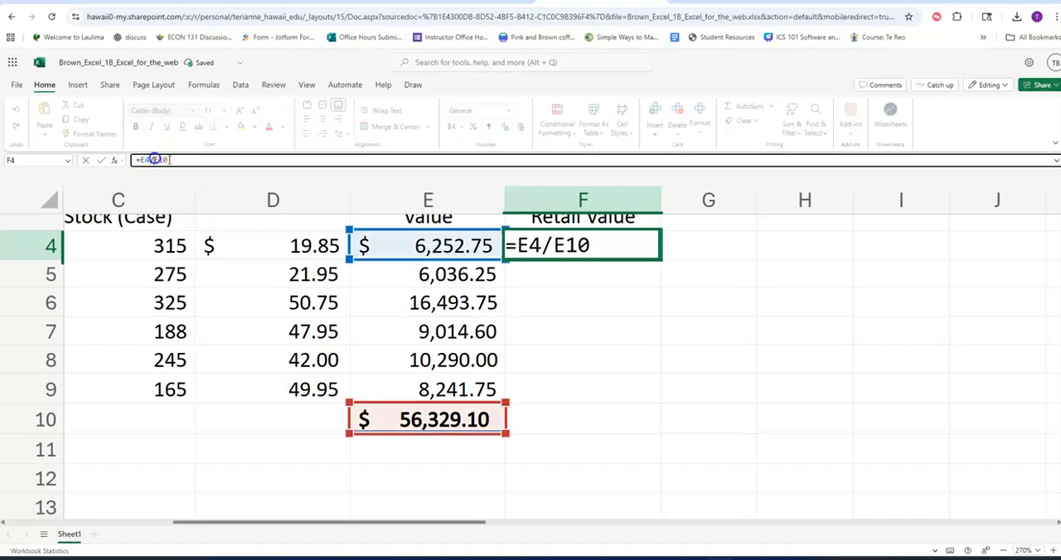
type("$")
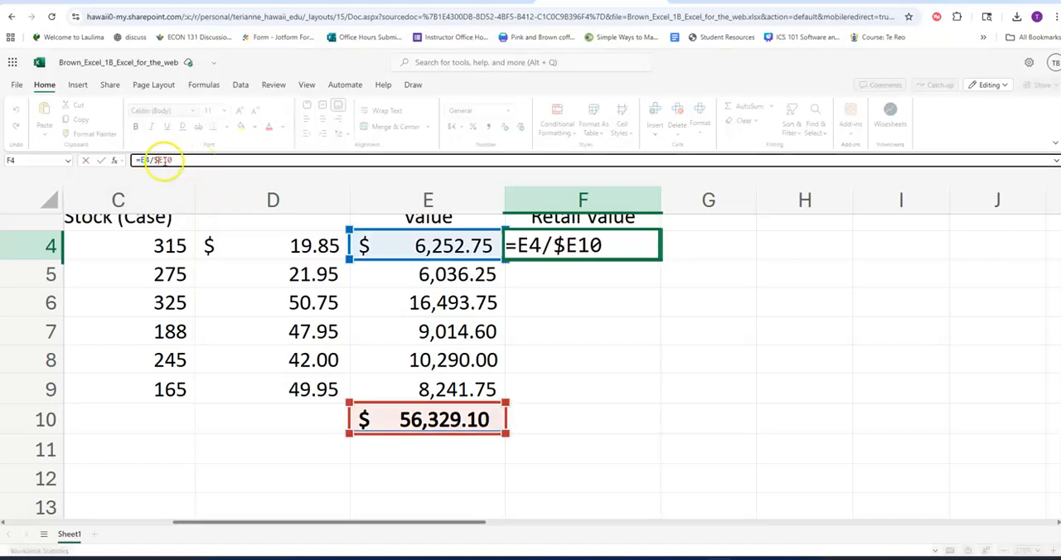
left_click(163, 160)
type("$")
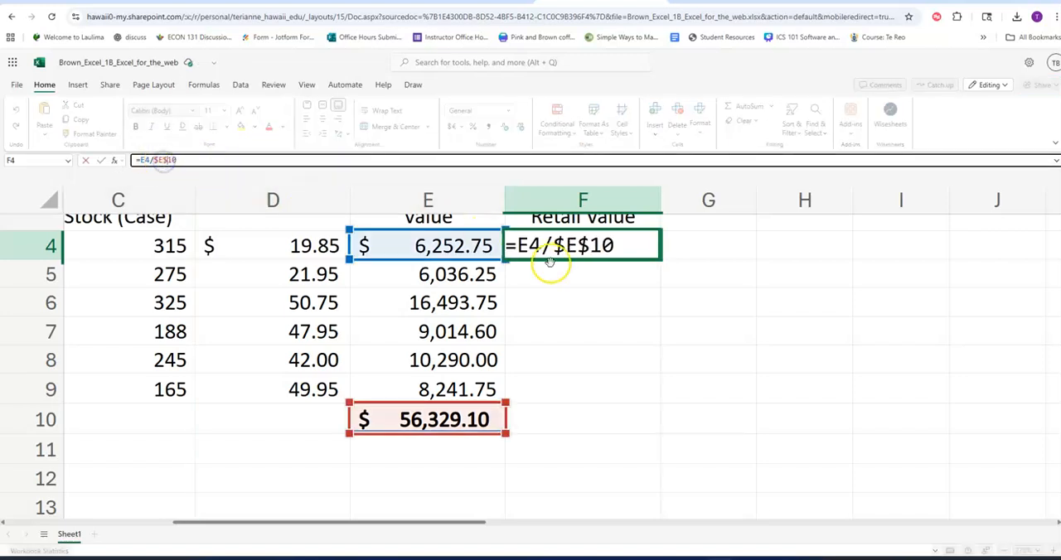
left_click(412, 426)
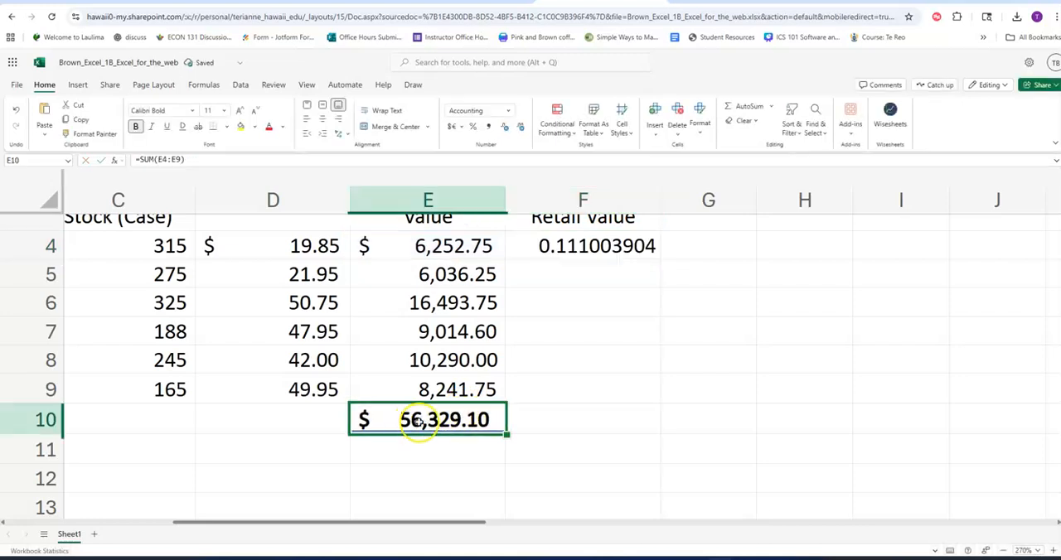
Replace the absolute reference in F4 so the formula is =E4/56329.1, and format the cell as a percentage.
left_click(610, 246)
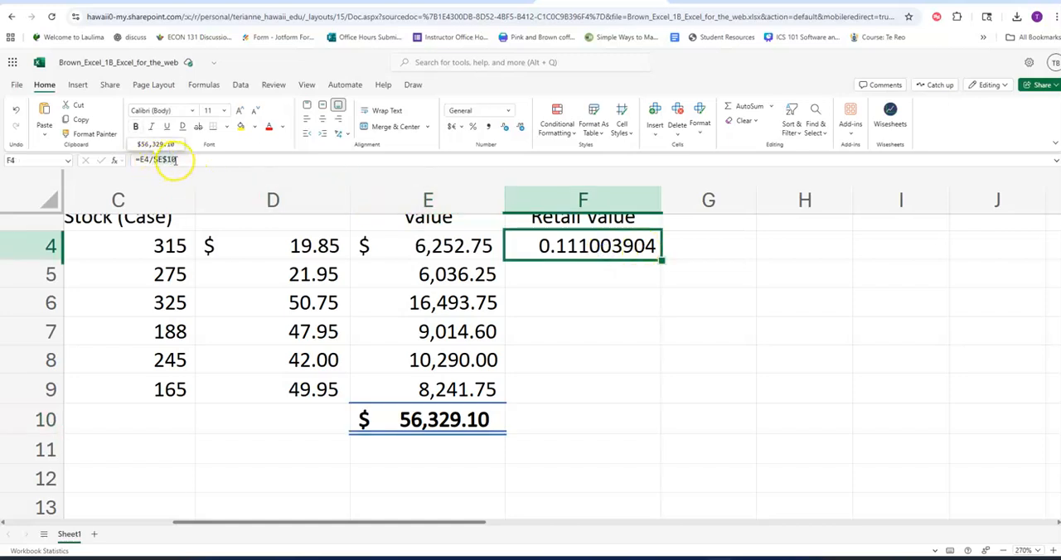
left_click(156, 160)
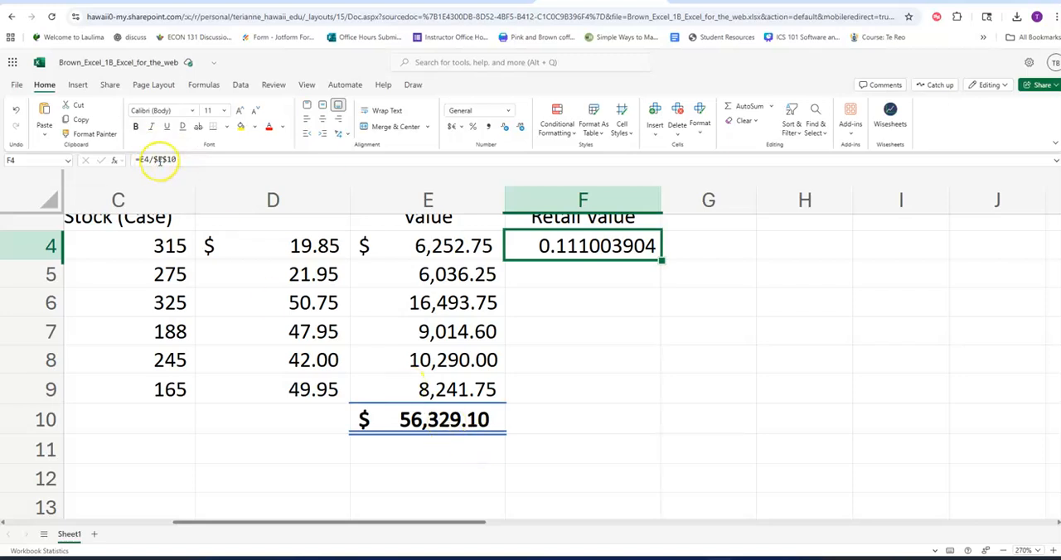
left_click_drag(153, 160, 232, 165)
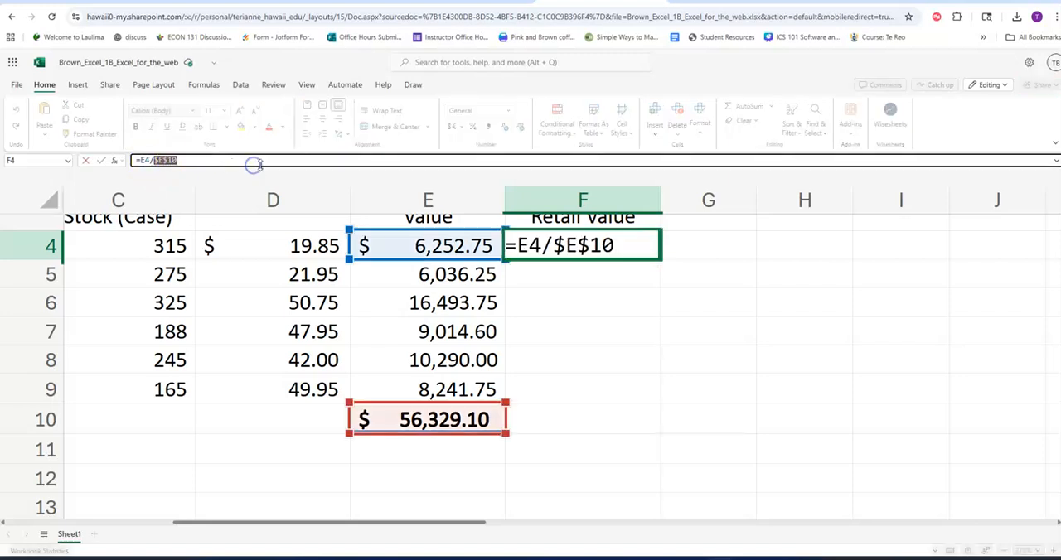
type("56329.")
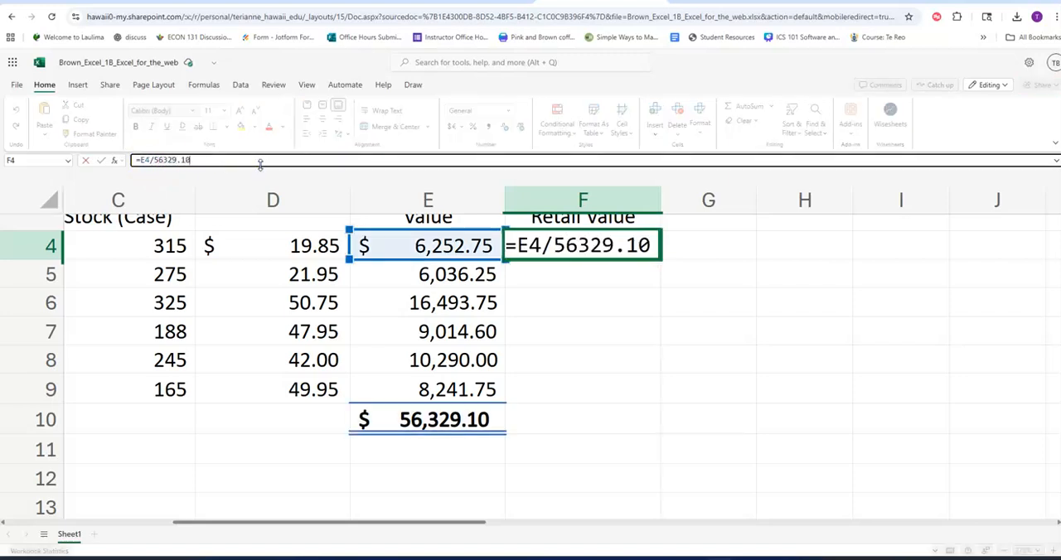
key("Return")
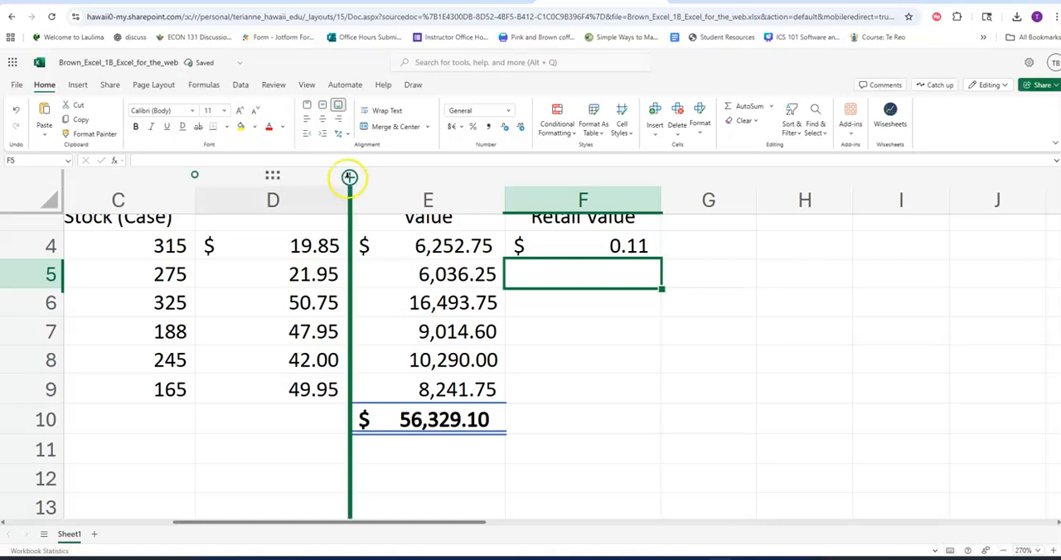
left_click(595, 245)
left_click(474, 127)
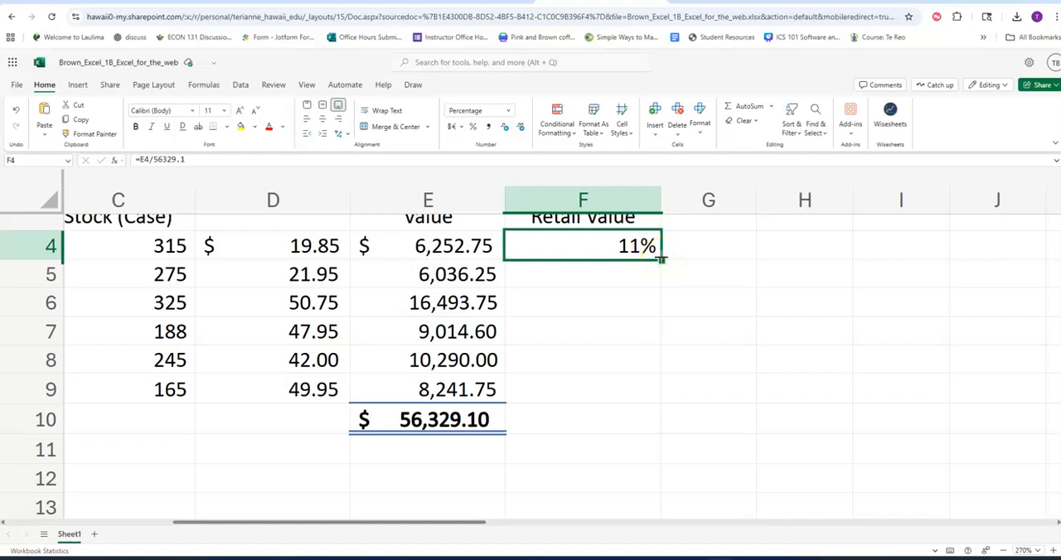
Overwrite the total retail value formula in E4 with 5100 to test the hard-coded divisor.
left_click(426, 425)
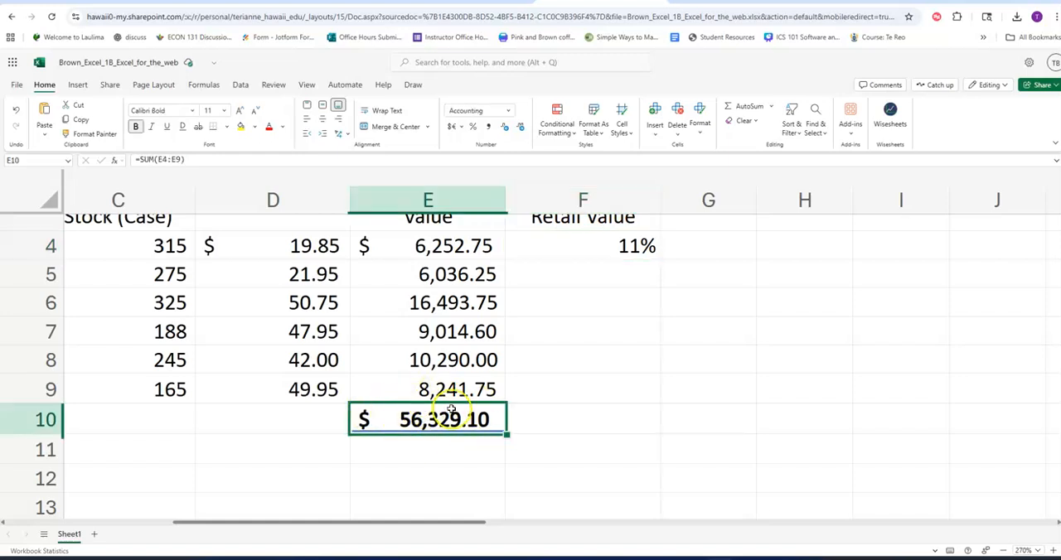
scroll(448, 274, "up", 3)
scroll(447, 273, "down", 3)
left_click(446, 257)
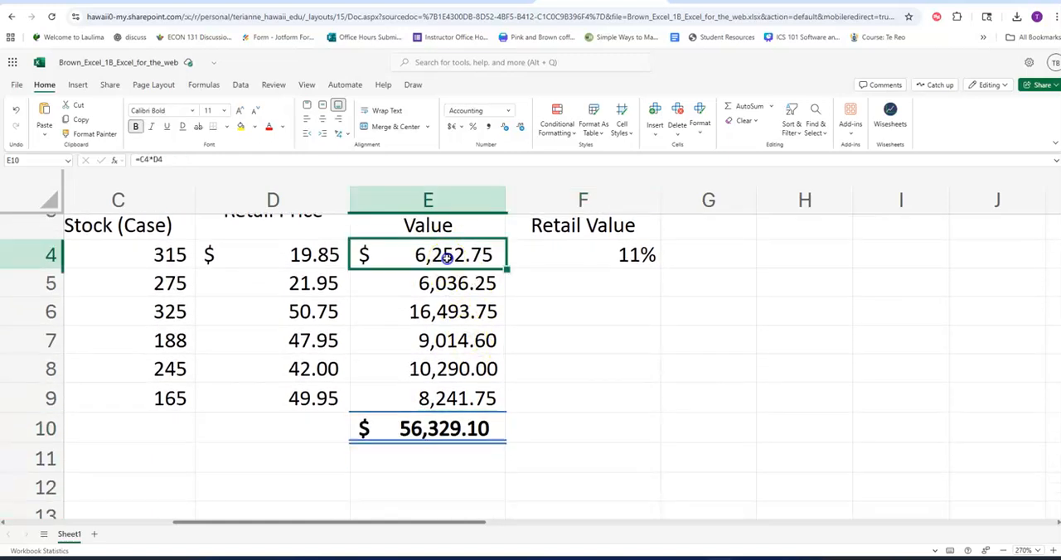
type("5100")
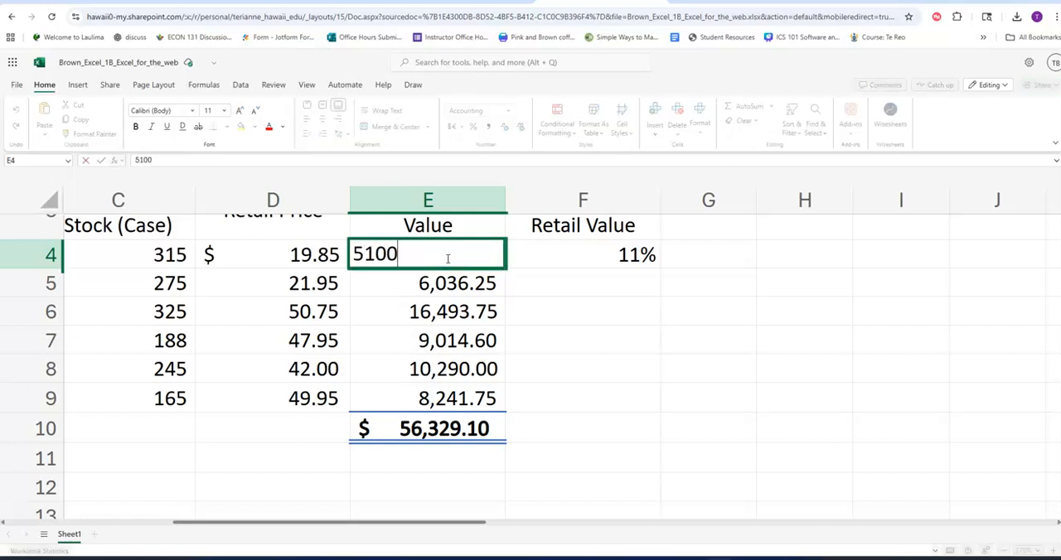
key("Return")
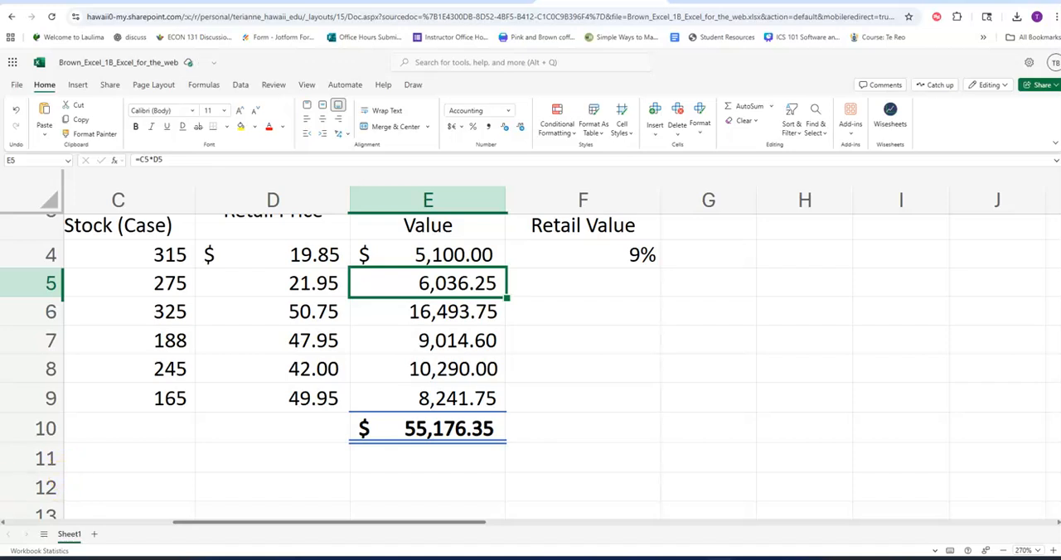
Discard an edit removing the constant divisor from F4's formula and undo the 5100 entry in E4.
left_click(589, 256)
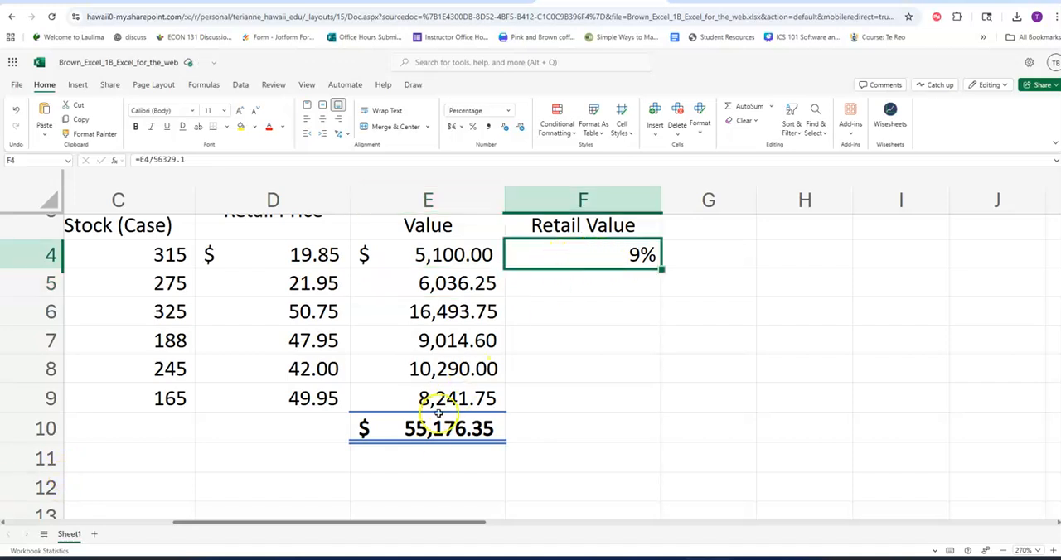
left_click_drag(154, 159, 199, 159)
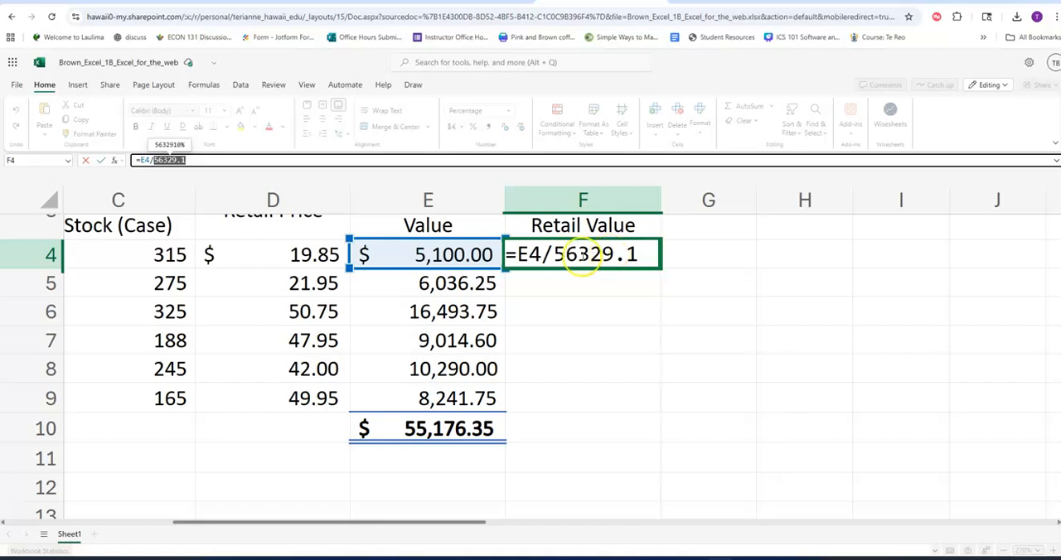
key("BackSpace")
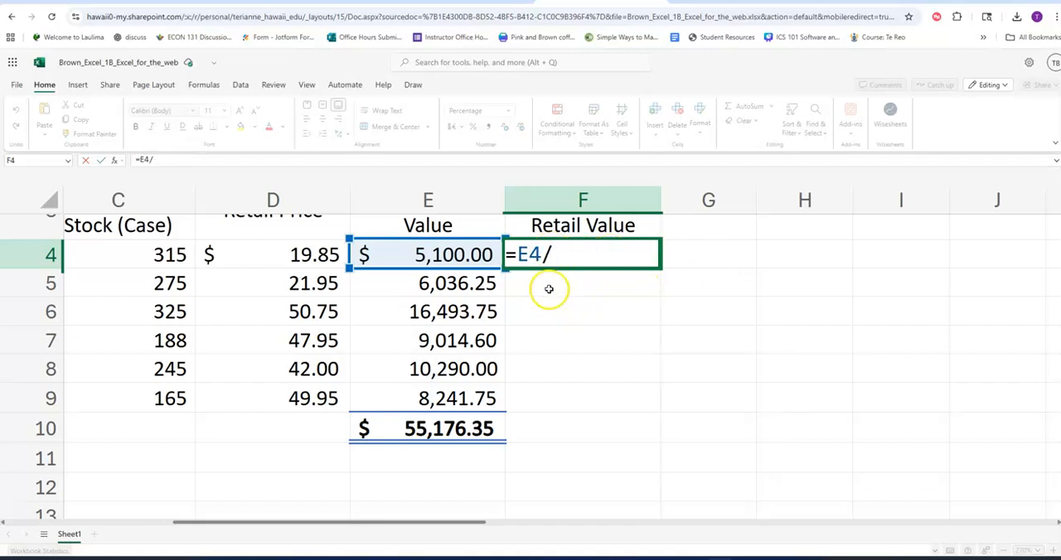
key("Return")
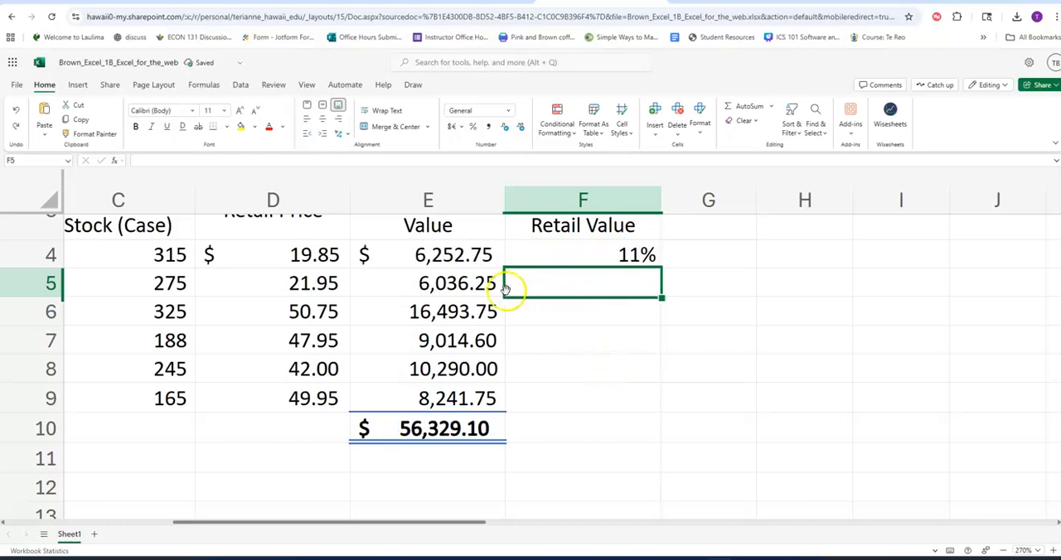
Replace the constant divisor in F4 with an absolute reference so the formula is =E4/$E$10.
left_click(620, 255)
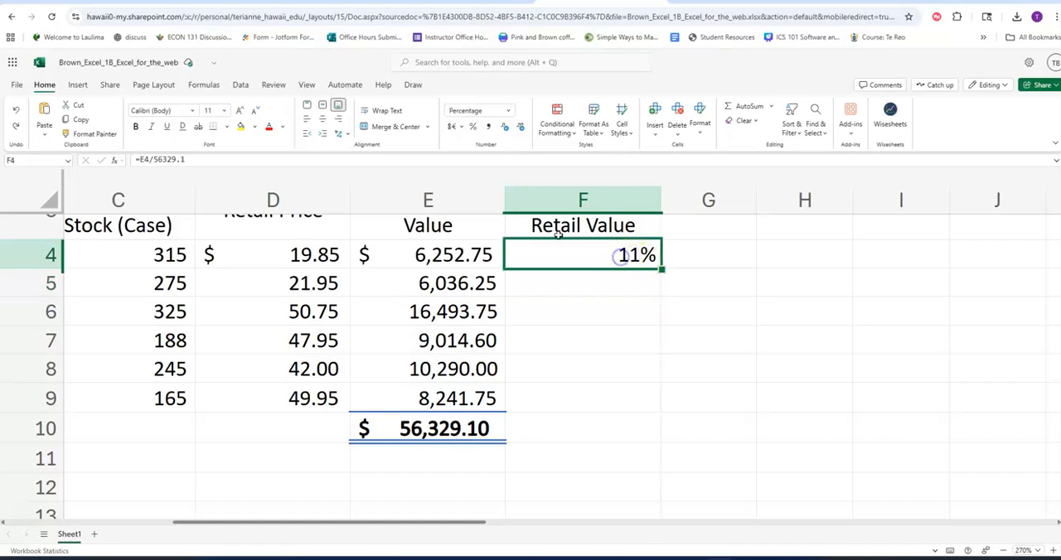
left_click_drag(153, 160, 220, 160)
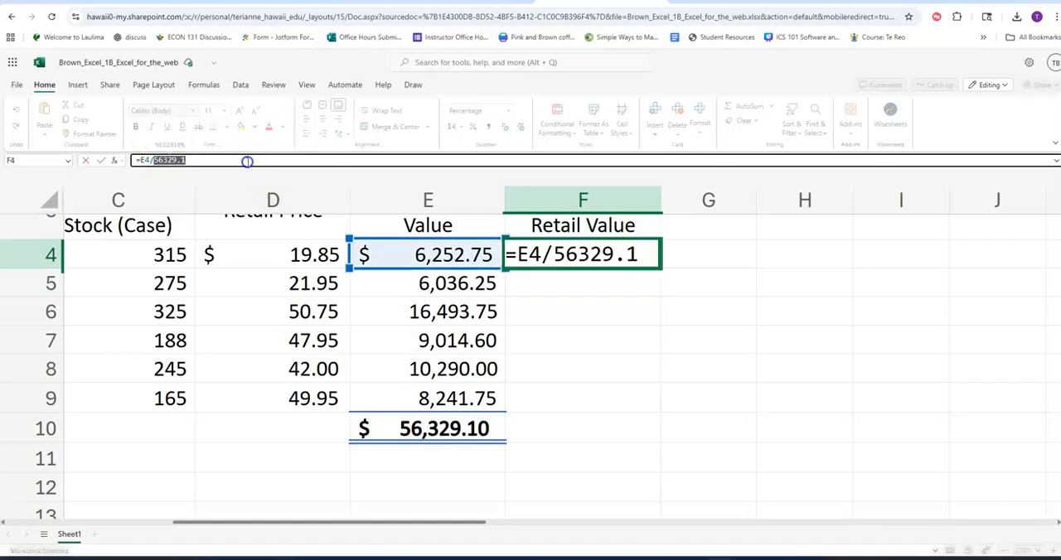
type("$")
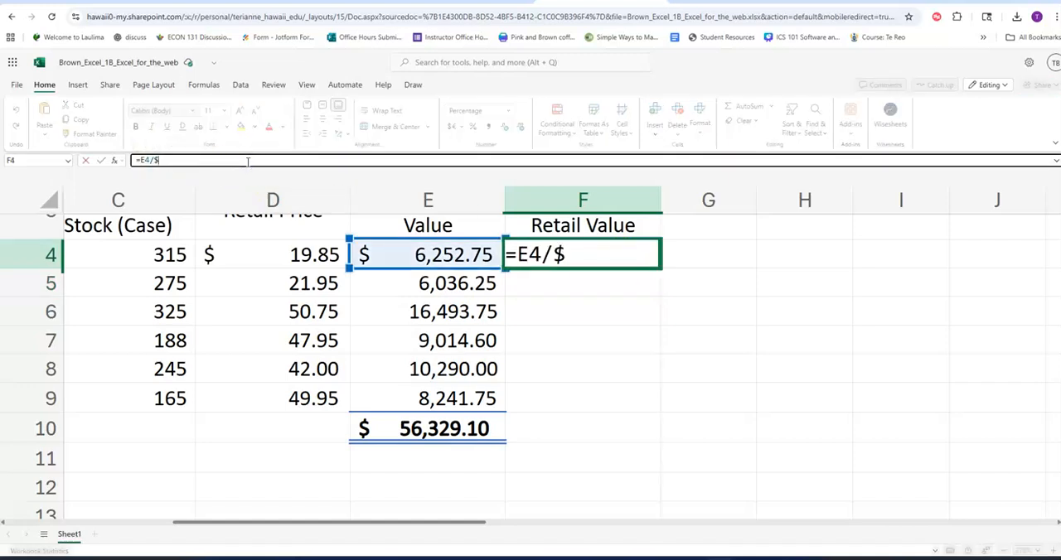
type("e$10")
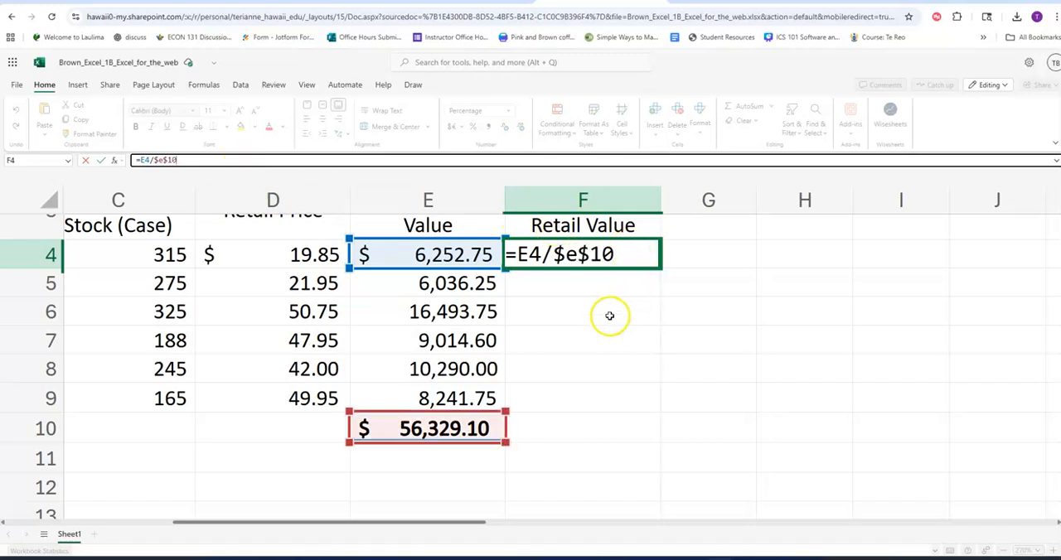
key("Return")
Fill the F4 percent formula down through F9 and center the percentages in F4:F9.
left_click(639, 253)
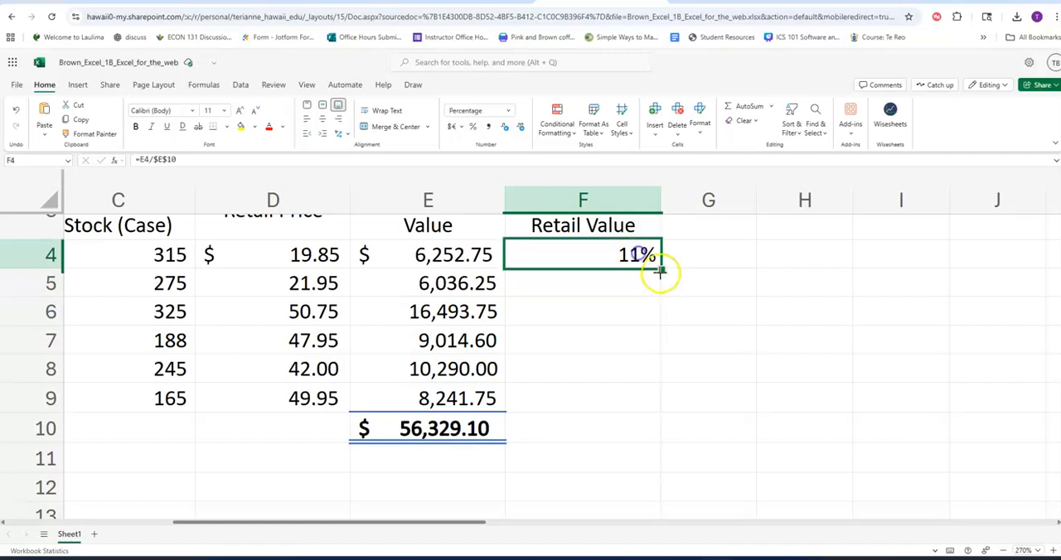
left_click(662, 274)
left_click(655, 262)
mouse_move(661, 267)
left_mouse_down()
mouse_move(680, 310)
mouse_move(634, 396)
left_mouse_up()
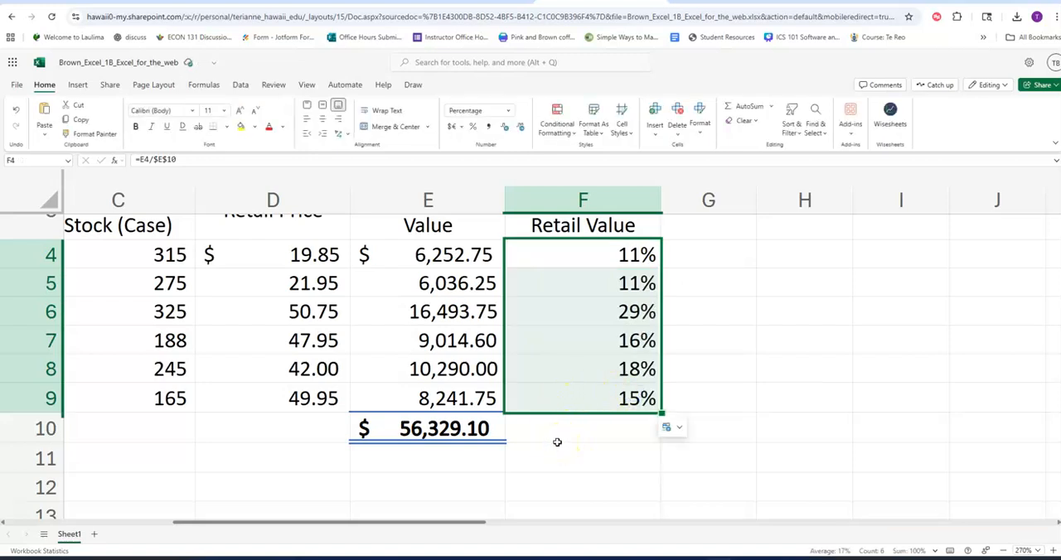
left_click(324, 122)
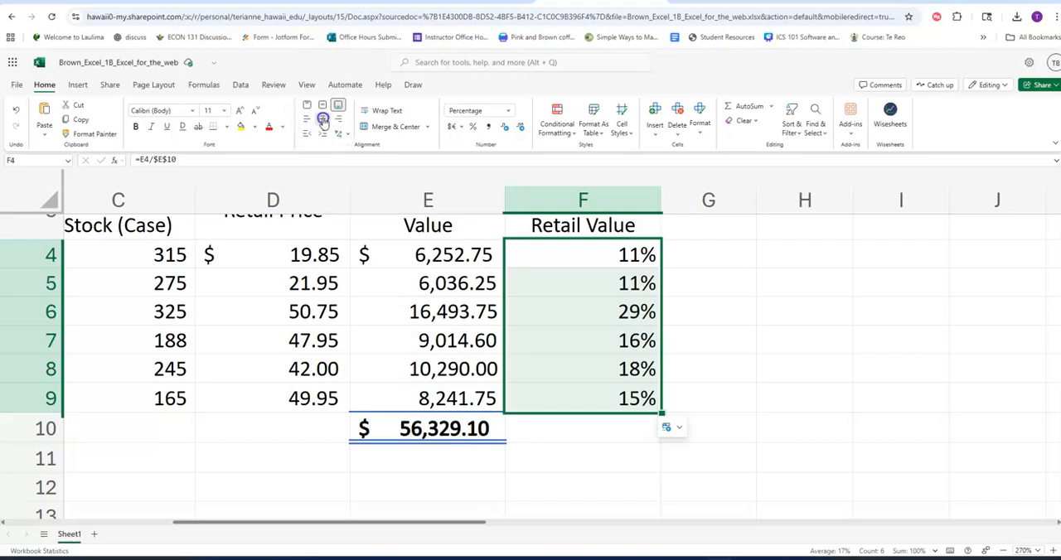
Set the worksheet's print orientation to Landscape in the page setup and return to the workbook.
left_click(1004, 549)
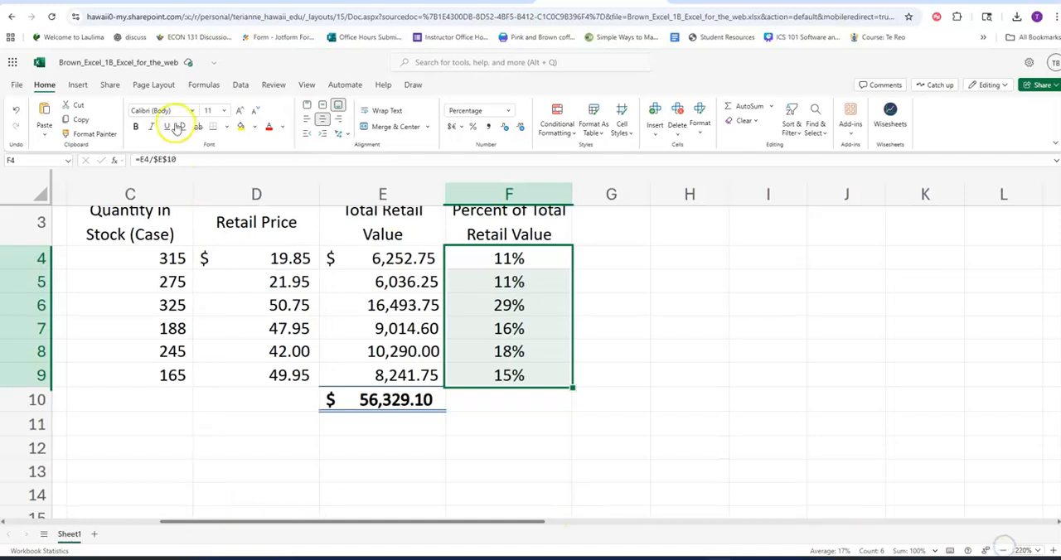
left_click(163, 88)
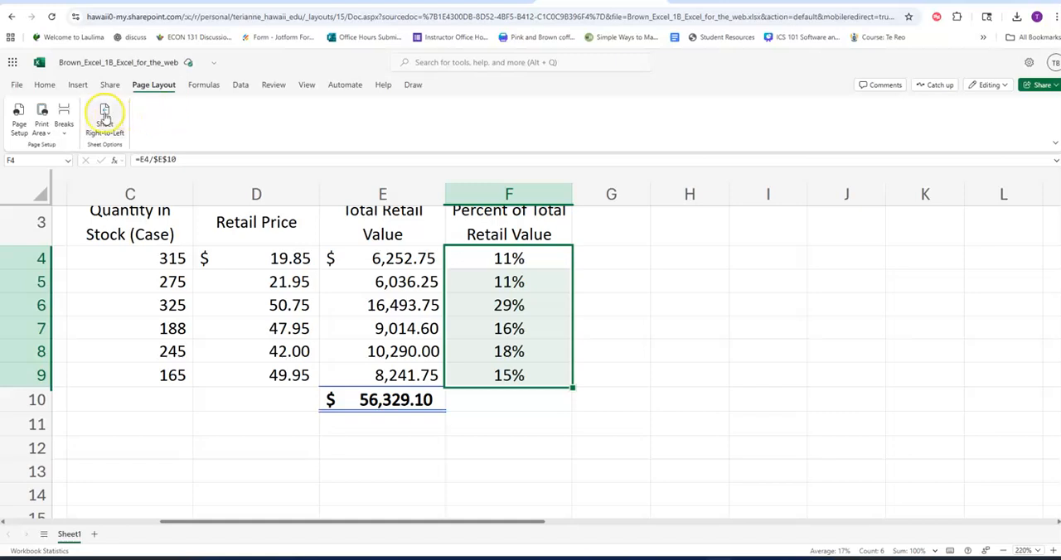
left_click(20, 133)
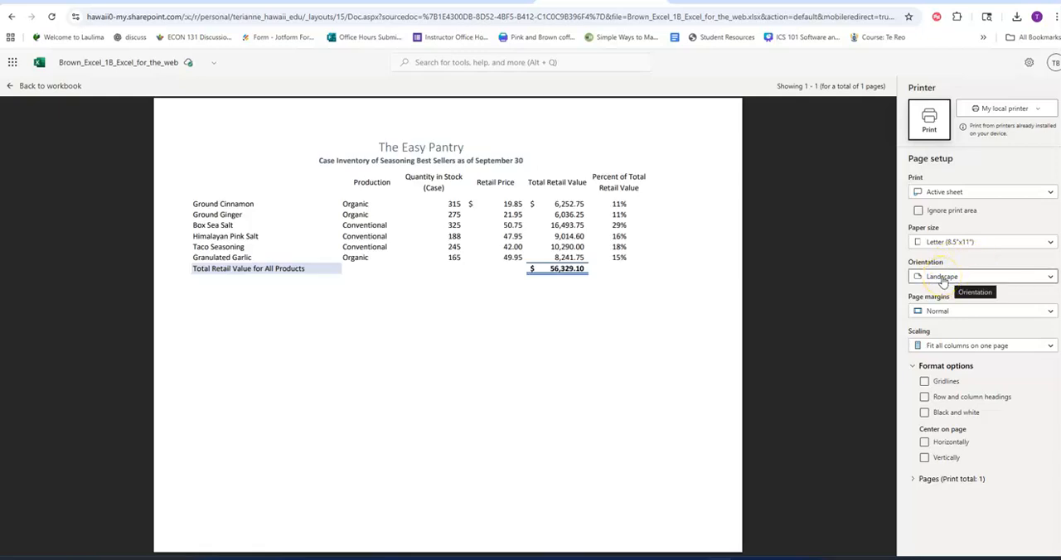
left_click(943, 280)
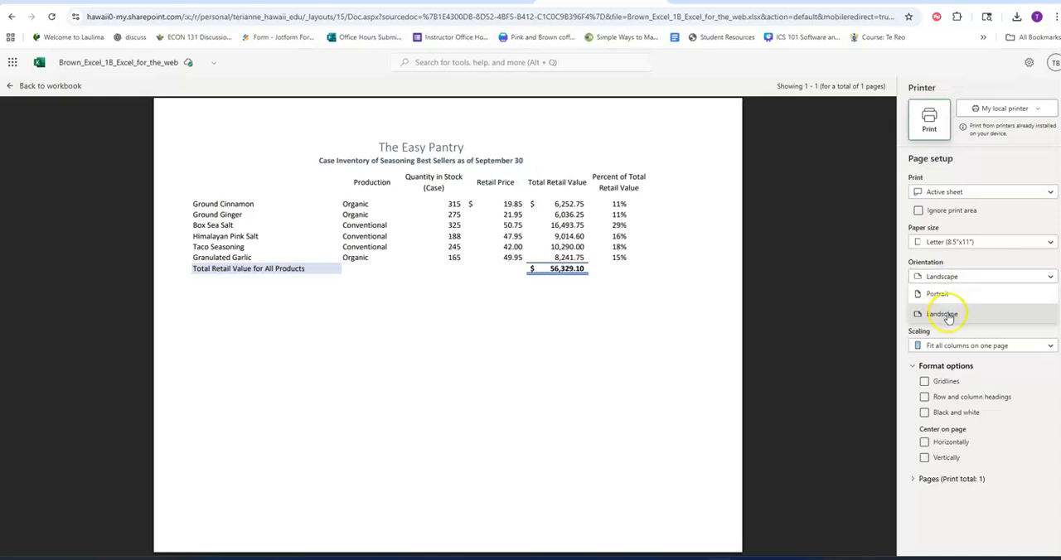
left_click(948, 318)
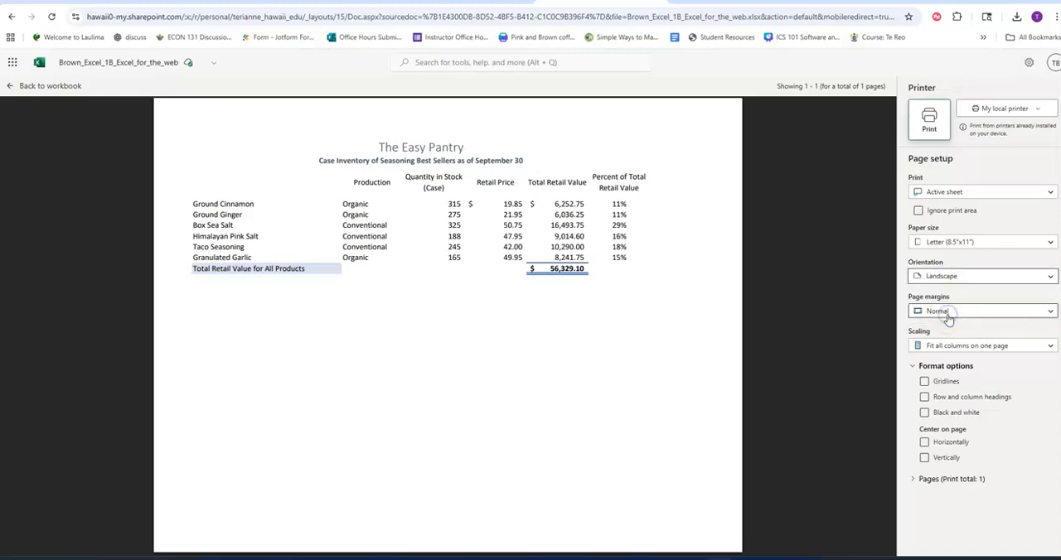
left_click(12, 91)
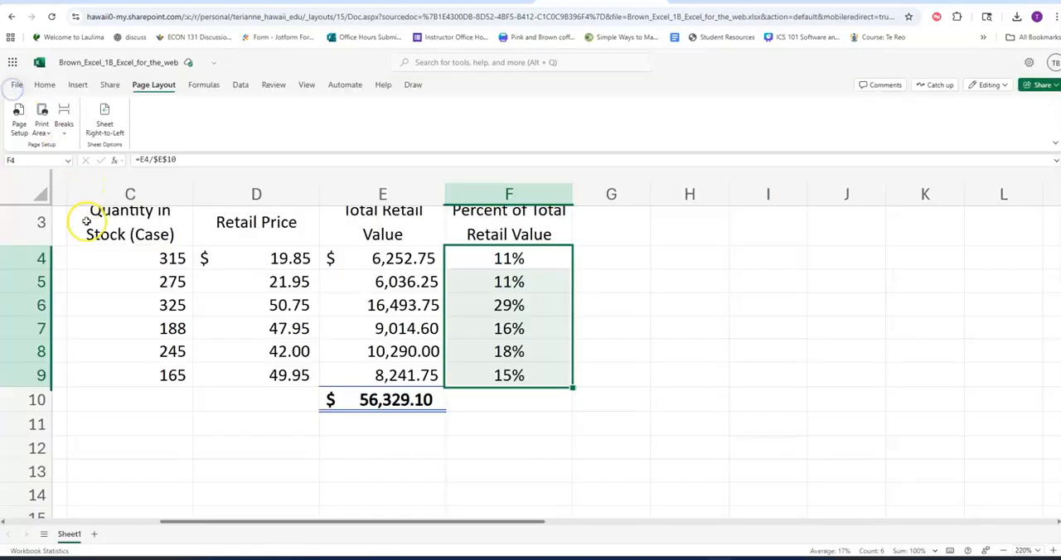
Make the title cell A1 the active cell and download a copy of the finished workbook to the computer.
scroll(166, 303, "up", 1)
scroll(165, 302, "up", 1)
scroll(130, 489, "left", 5)
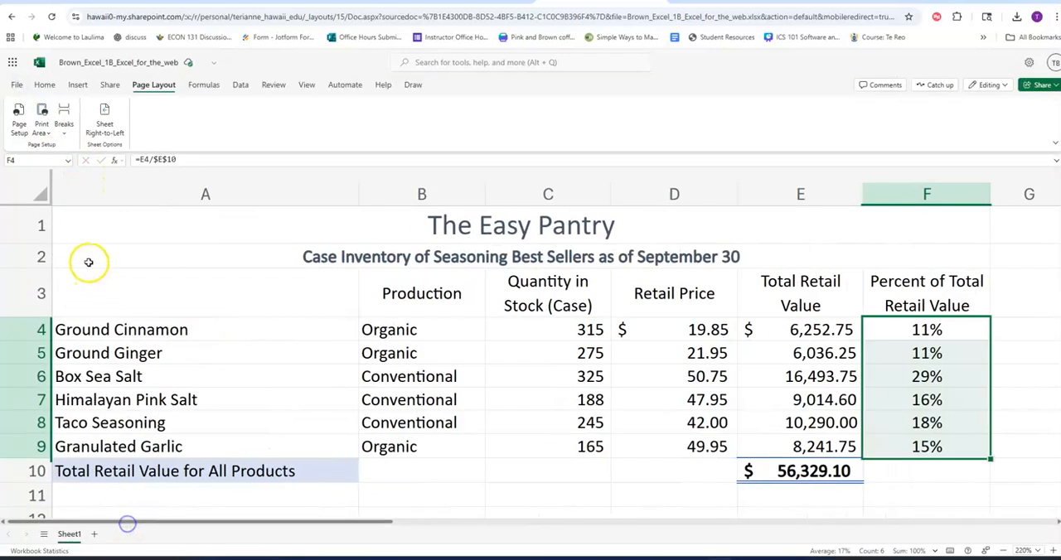
left_click(88, 216)
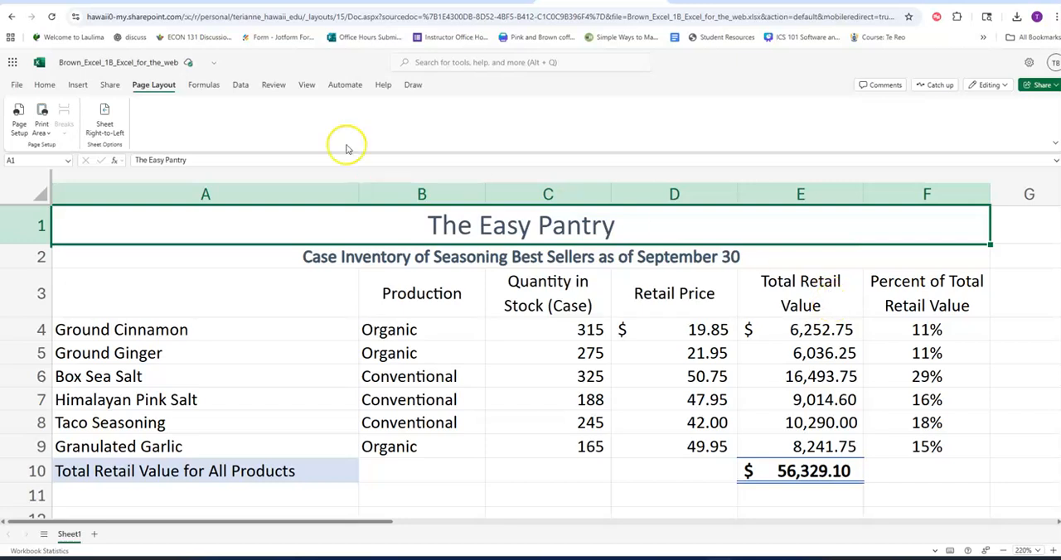
left_click(17, 85)
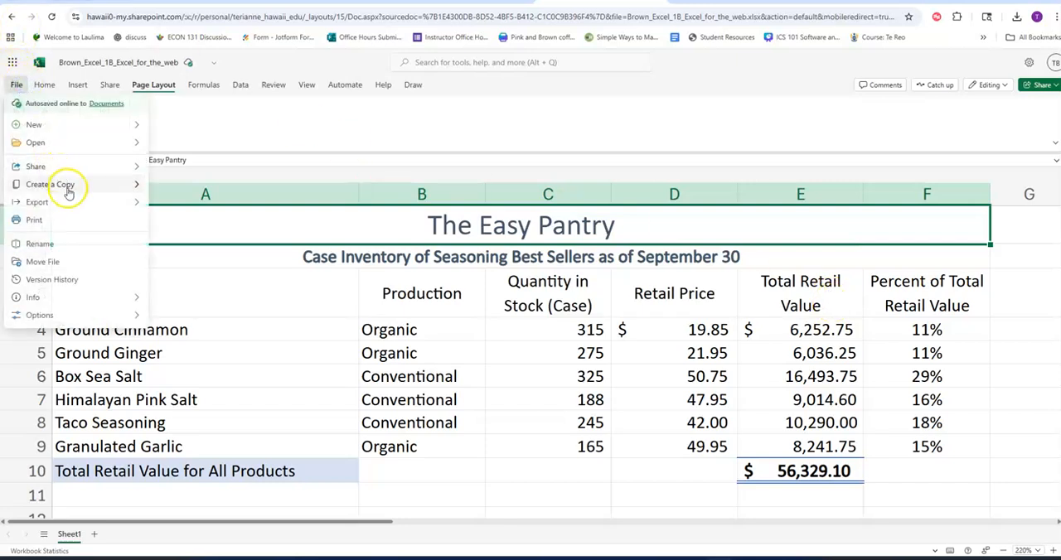
mouse_move(64, 184)
left_click(199, 205)
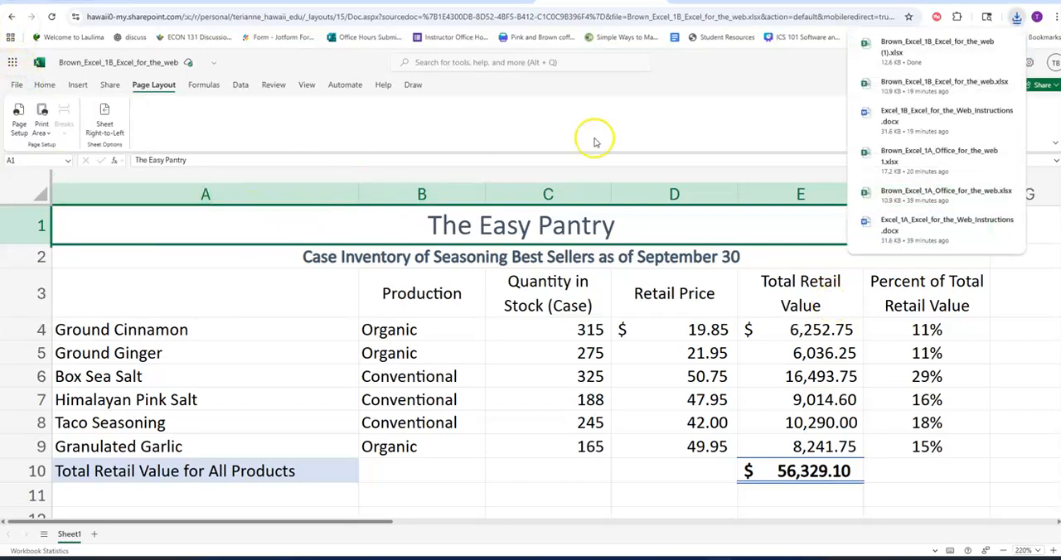